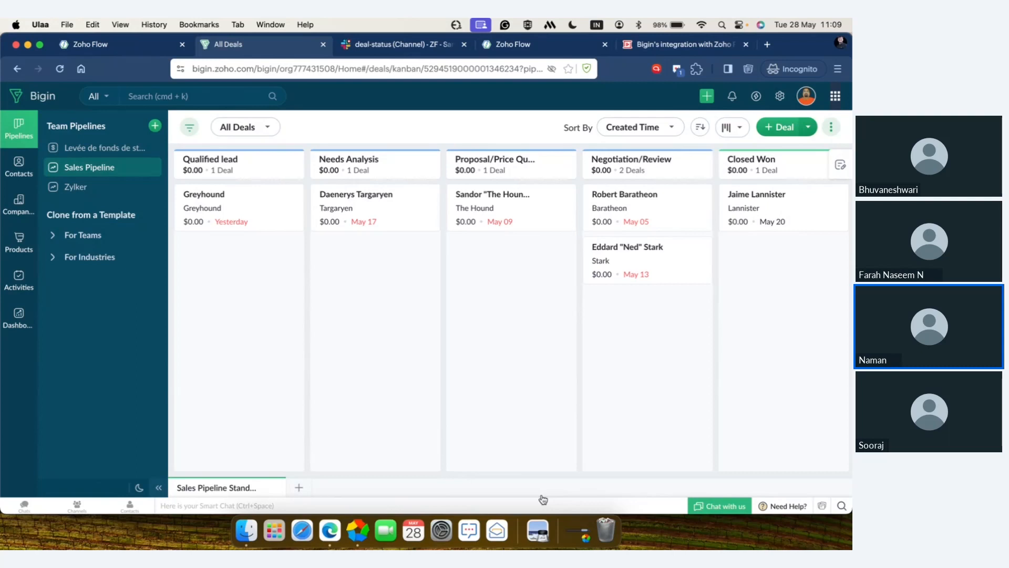
Step: Review the Sales Pipeline board's deal stages from Qualified lead through Closed Lost
{"action": "scroll", "coordinate": [499, 437], "scroll_direction": "right", "scroll_amount": 2}
{"action": "scroll", "coordinate": [499, 437], "scroll_direction": "right", "scroll_amount": 5}
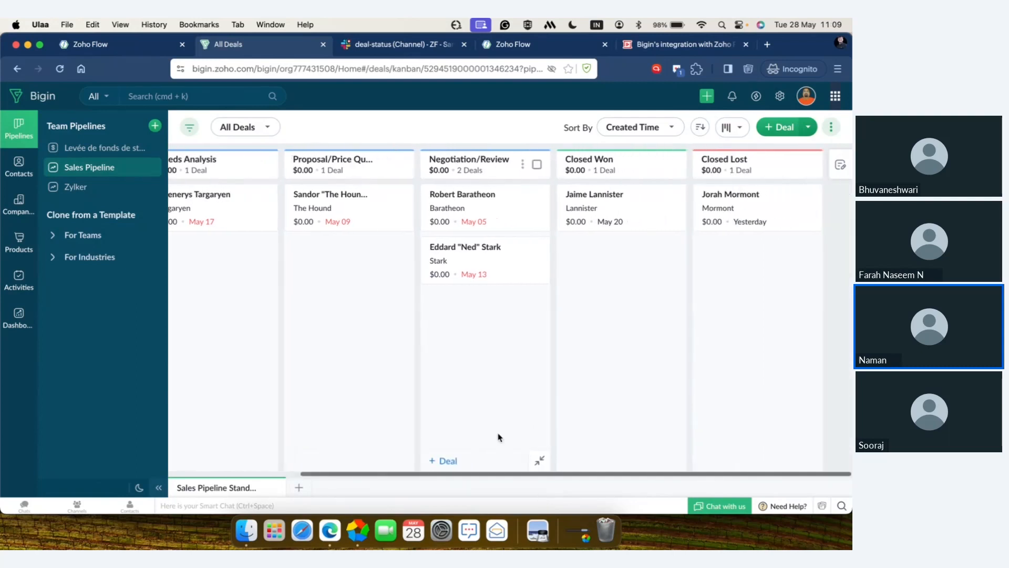
{"action": "scroll", "coordinate": [499, 437], "scroll_direction": "left", "scroll_amount": 5}
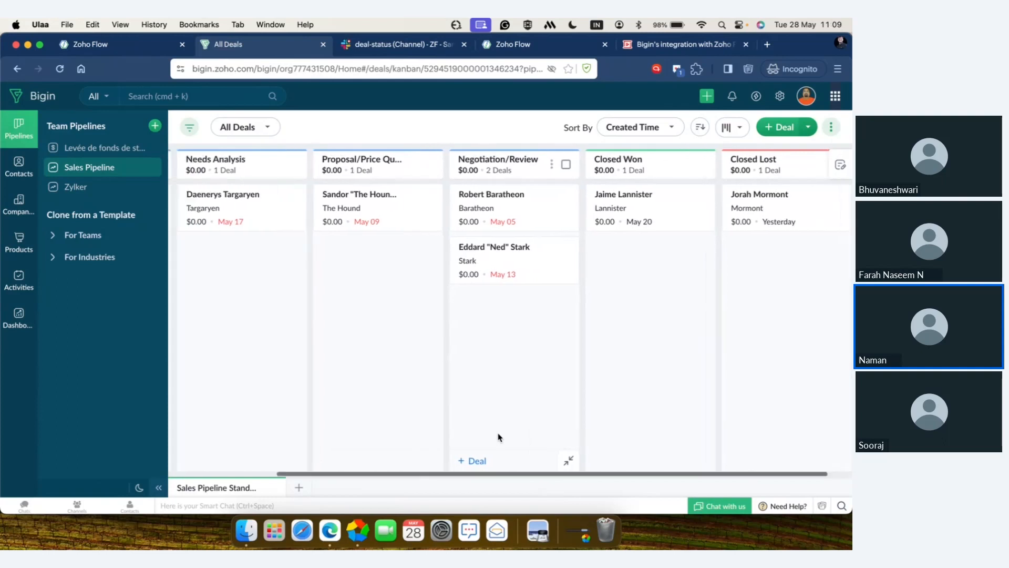
{"action": "scroll", "coordinate": [499, 438], "scroll_direction": "left", "scroll_amount": 2}
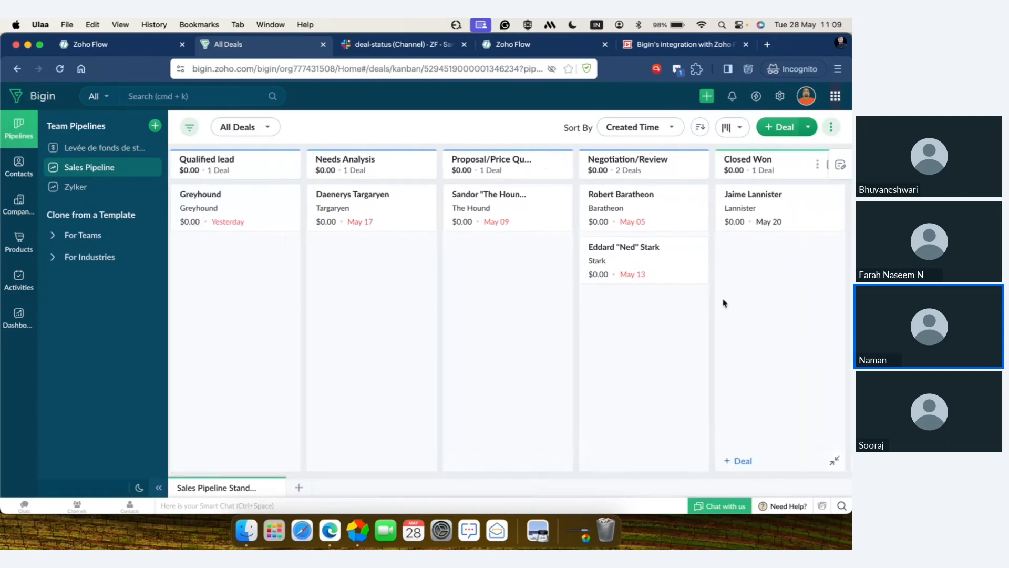
{"action": "scroll", "coordinate": [724, 302], "scroll_direction": "right", "scroll_amount": 4}
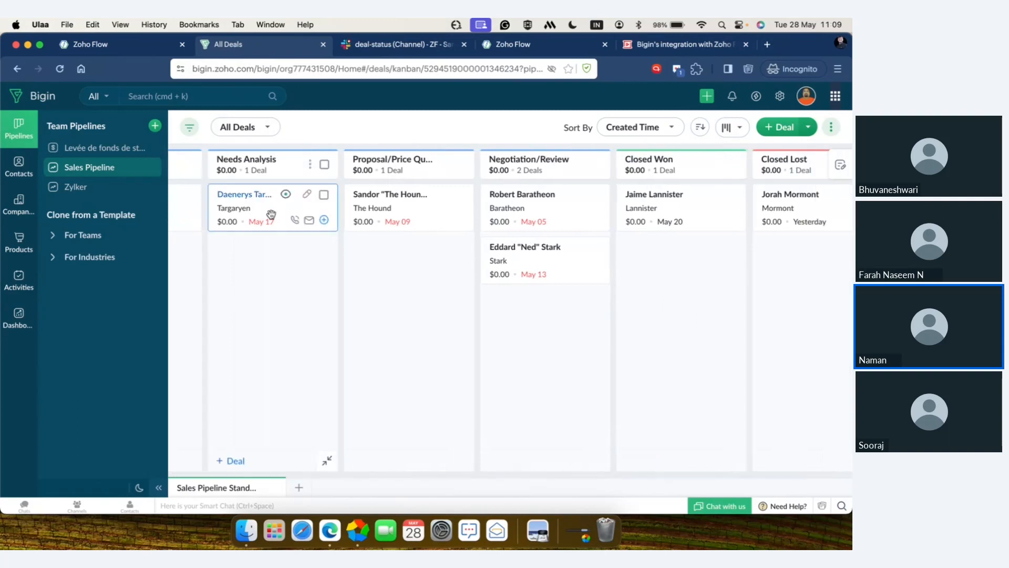
Step: Browse the team pipeline templates for teams and industries, preview the Product Roadmap template, and return to the creation choices
{"action": "left_click", "coordinate": [155, 126]}
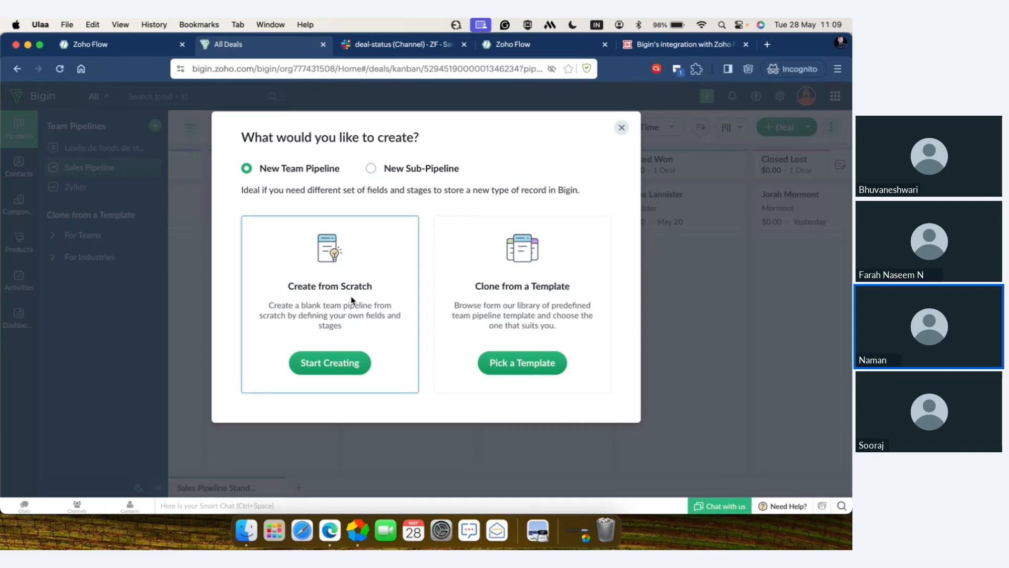
{"action": "left_click", "coordinate": [505, 364]}
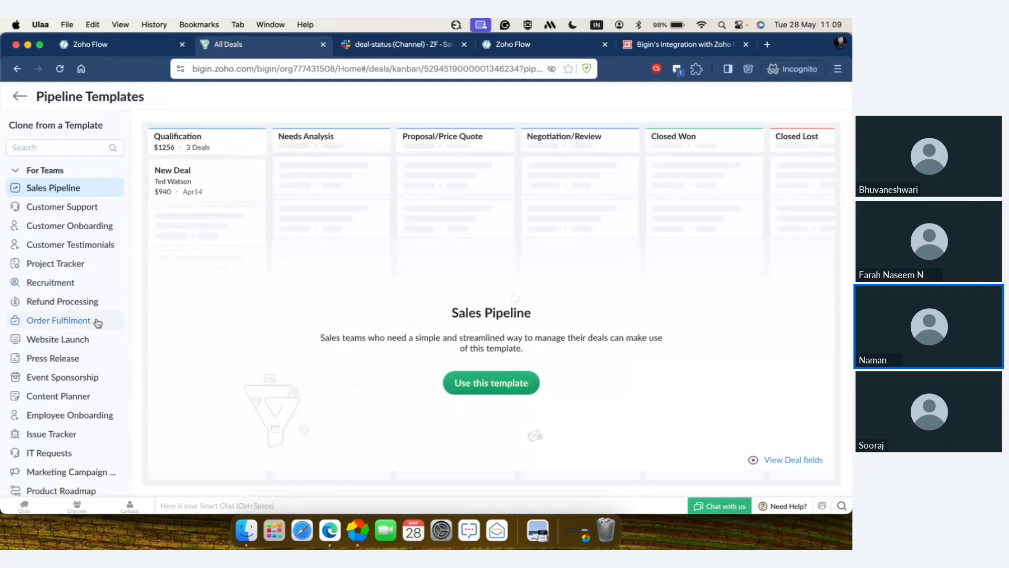
{"action": "scroll", "coordinate": [98, 323], "scroll_direction": "down", "scroll_amount": 5}
{"action": "scroll", "coordinate": [97, 322], "scroll_direction": "down", "scroll_amount": 4}
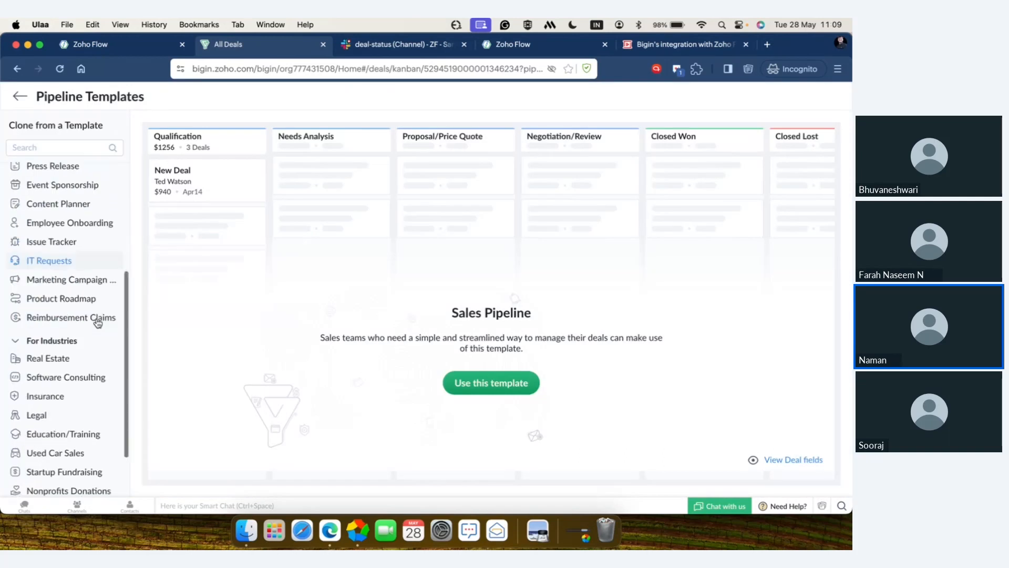
{"action": "scroll", "coordinate": [98, 322], "scroll_direction": "up", "scroll_amount": 9}
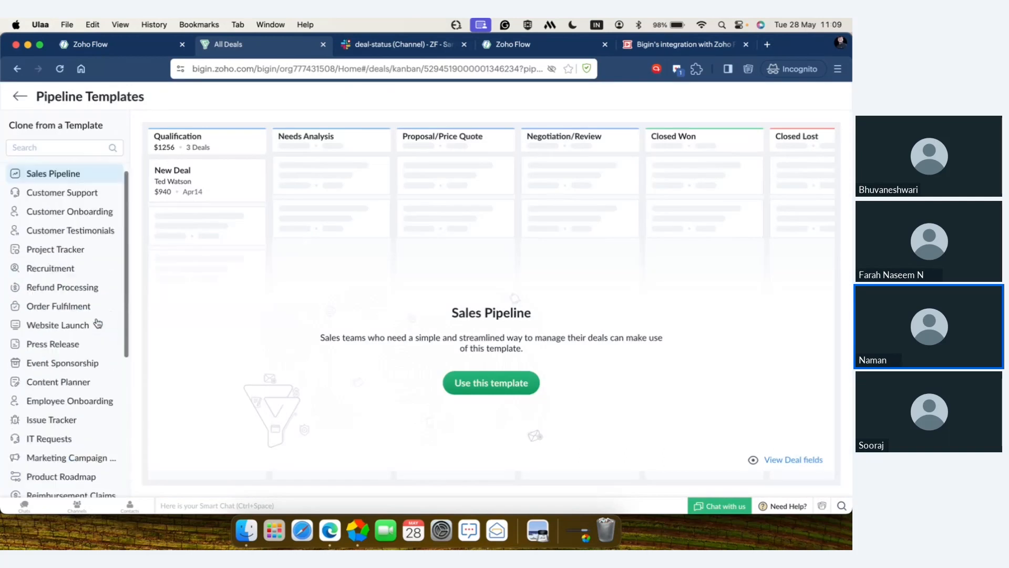
{"action": "scroll", "coordinate": [98, 322], "scroll_direction": "down", "scroll_amount": 5}
{"action": "scroll", "coordinate": [98, 323], "scroll_direction": "down", "scroll_amount": 7}
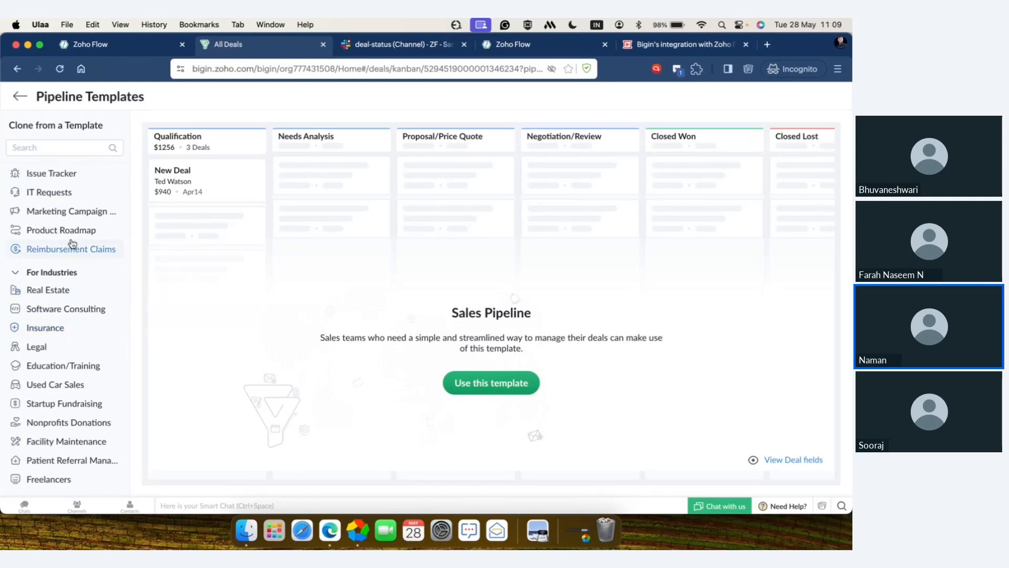
{"action": "left_click", "coordinate": [73, 235]}
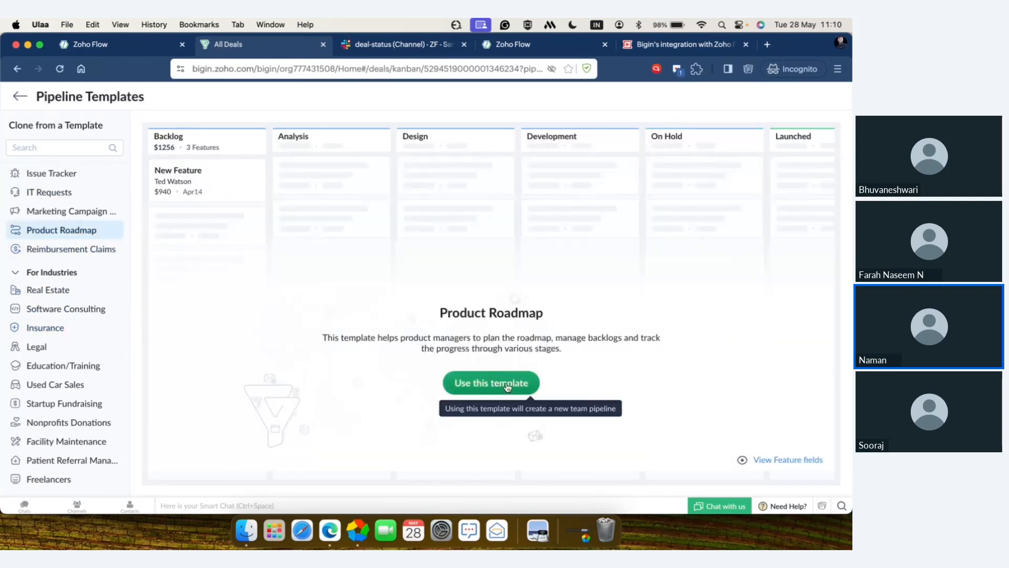
{"action": "left_click", "coordinate": [18, 97]}
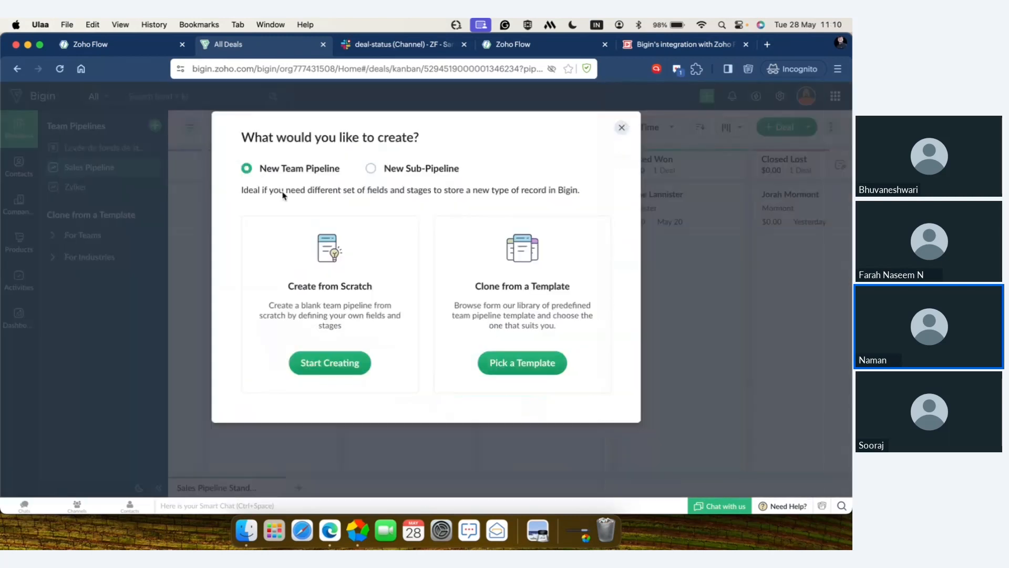
Step: Start creating a team pipeline from scratch and name it "Zylker consultantion"
{"action": "left_click", "coordinate": [344, 362]}
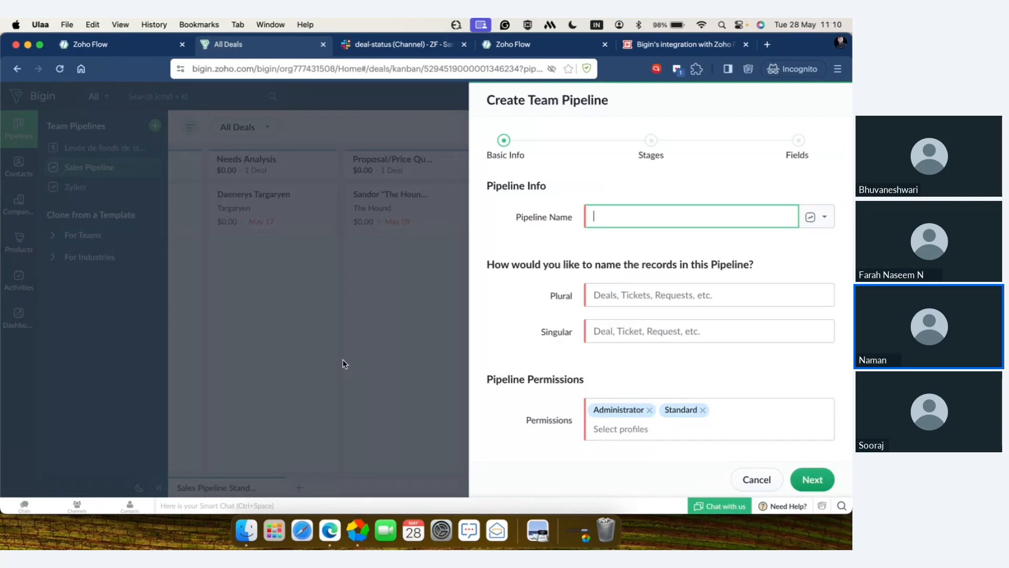
{"action": "type", "text": "Zylk"}
{"action": "type", "text": "er d"}
{"action": "type", "text": "onsul"}
{"action": "type", "text": "tant"}
{"action": "key", "text": "BackSpace"}
{"action": "type", "text": "ions"}
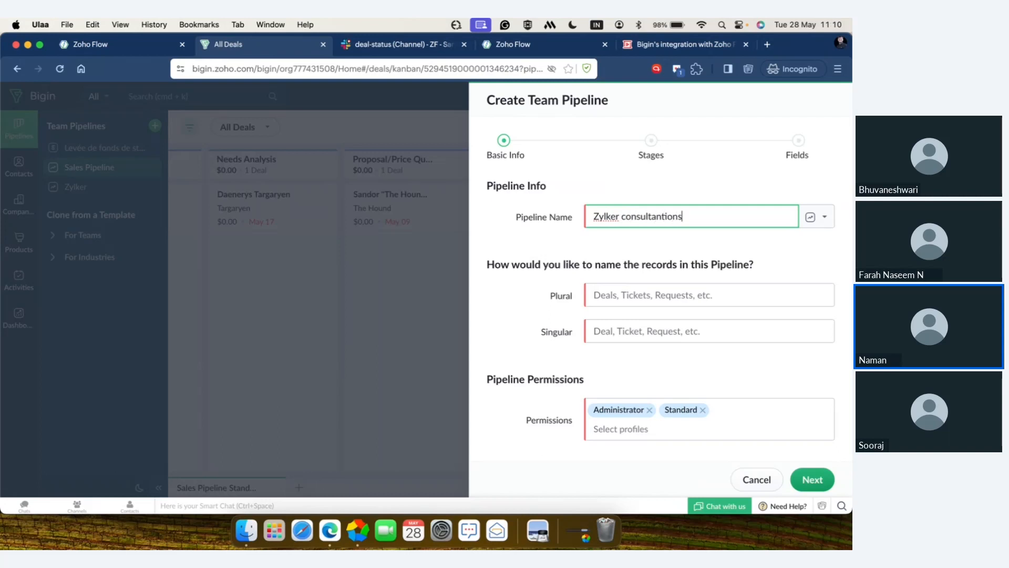
{"action": "key", "text": "BackSpace"}
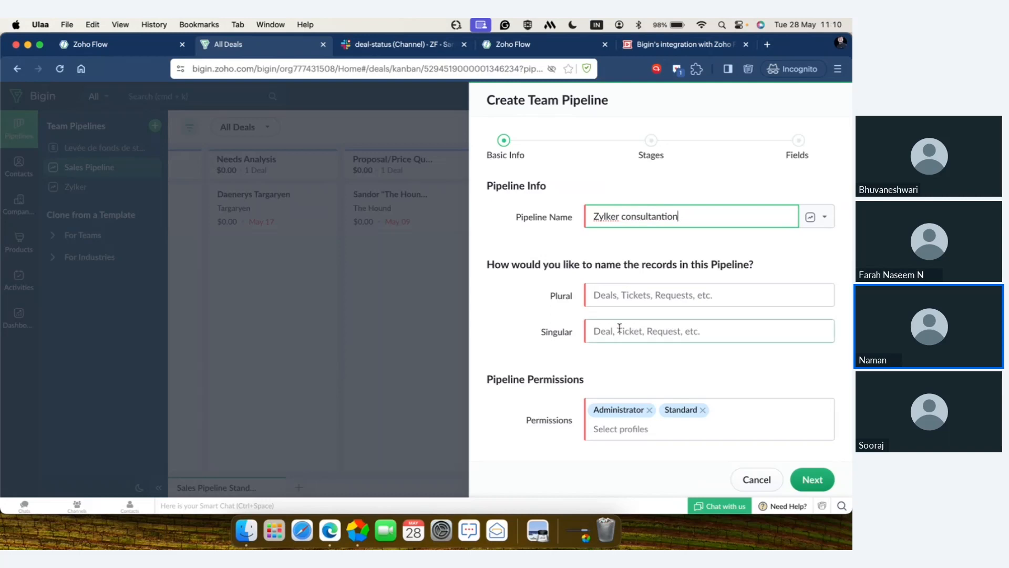
Step: Name the pipeline's records "Deals" in plural and "Deal" in singular, keep the Administrator and Standard permissions, and continue to the stages
{"action": "left_click", "coordinate": [615, 293]}
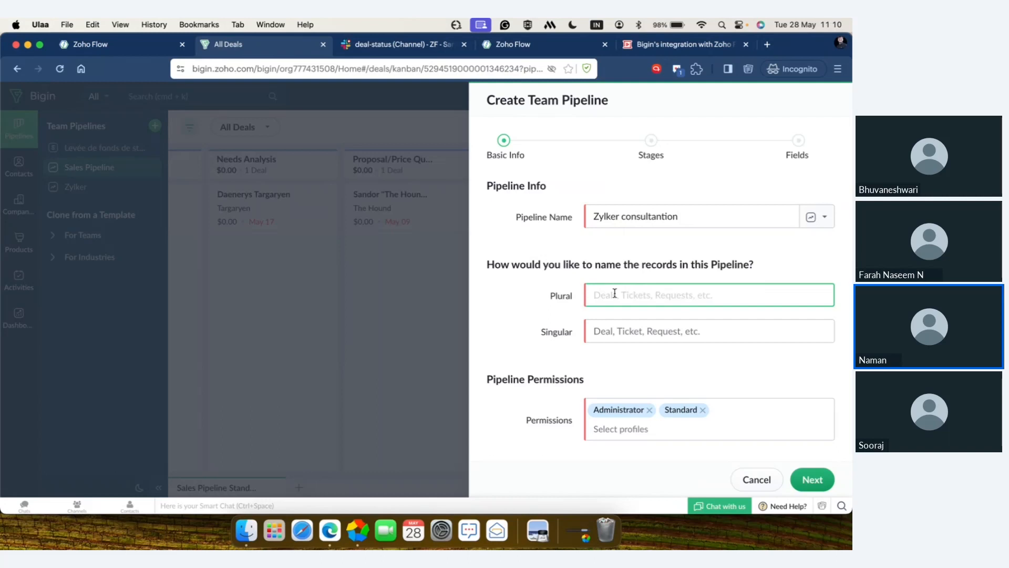
{"action": "type", "text": "Deals"}
{"action": "left_click", "coordinate": [637, 328]}
{"action": "type", "text": "Deal"}
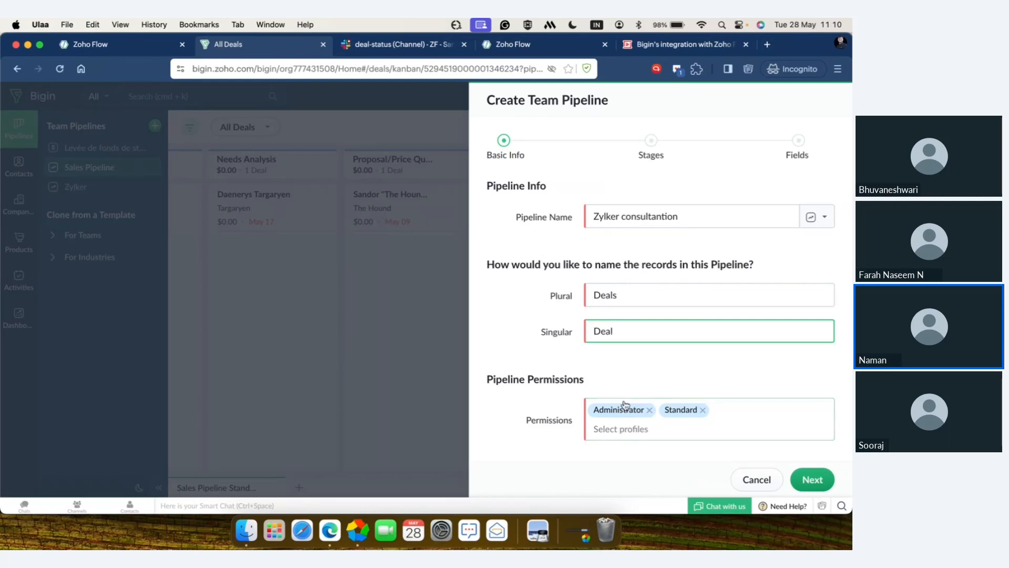
{"action": "left_click", "coordinate": [638, 431]}
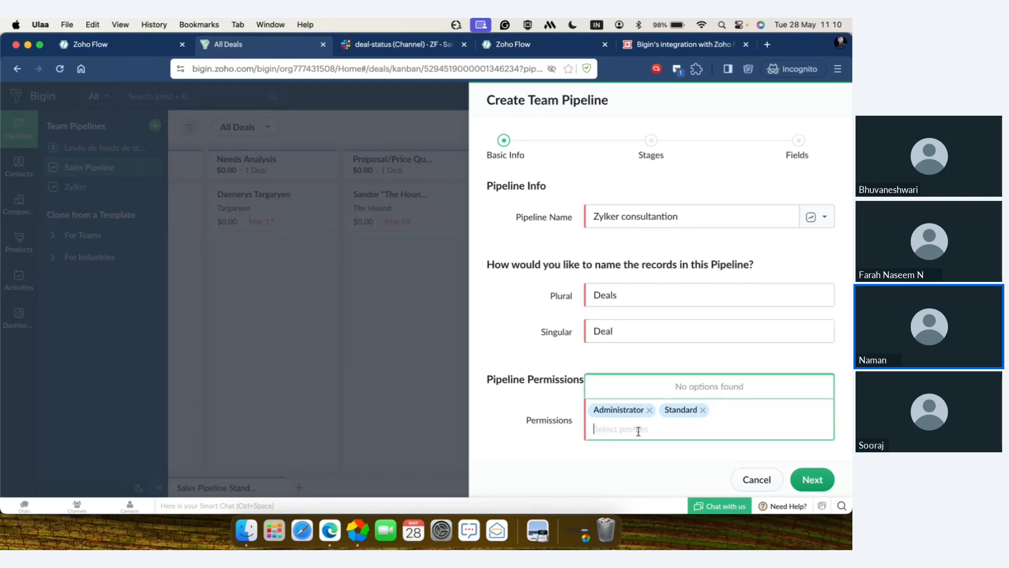
{"action": "left_click", "coordinate": [809, 488]}
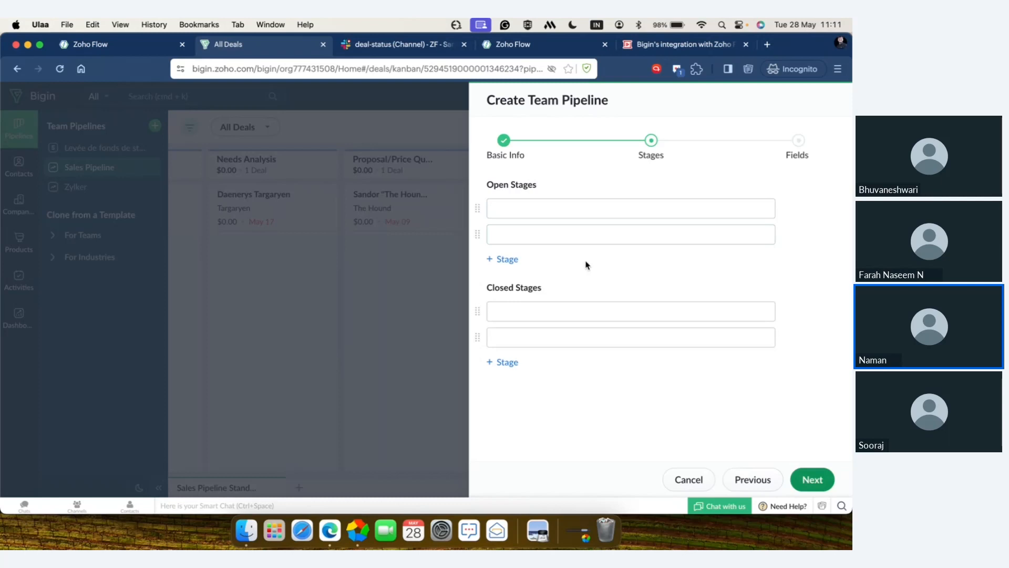
Step: Set the first open stage to Qualified lead
{"action": "left_click", "coordinate": [527, 218]}
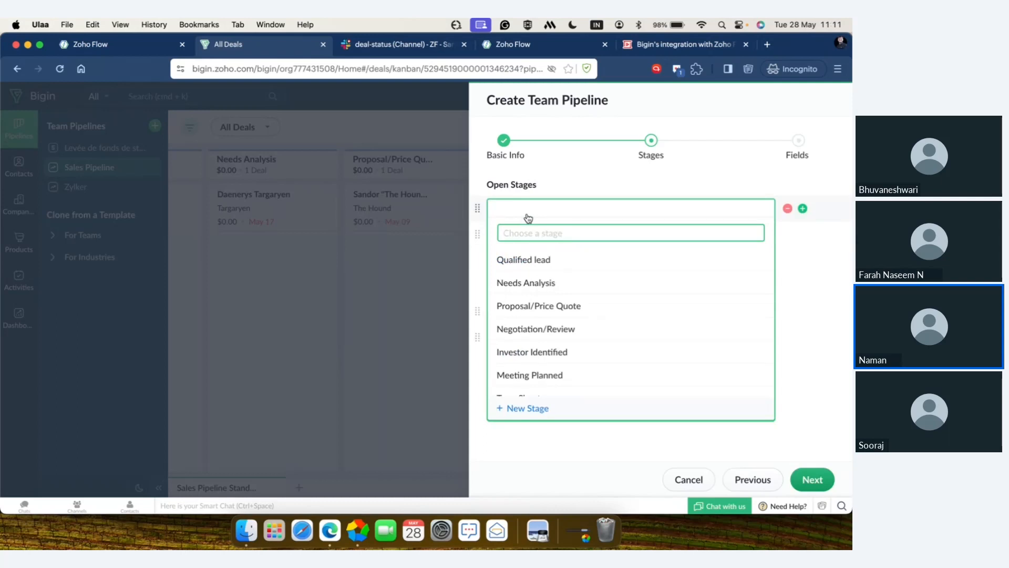
{"action": "scroll", "coordinate": [536, 314], "scroll_direction": "down", "scroll_amount": 1}
{"action": "scroll", "coordinate": [536, 314], "scroll_direction": "down", "scroll_amount": 3}
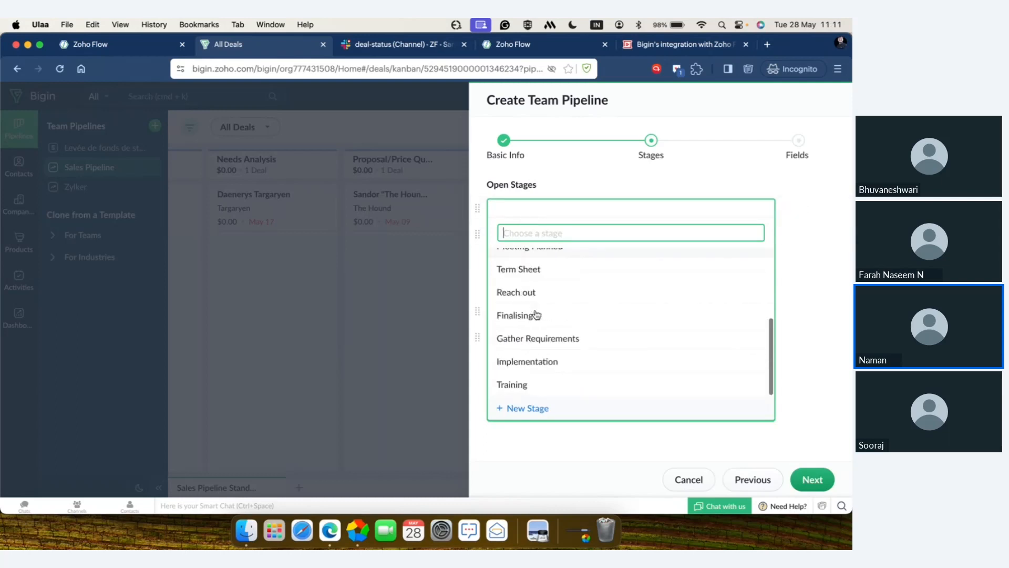
{"action": "scroll", "coordinate": [536, 315], "scroll_direction": "up", "scroll_amount": 4}
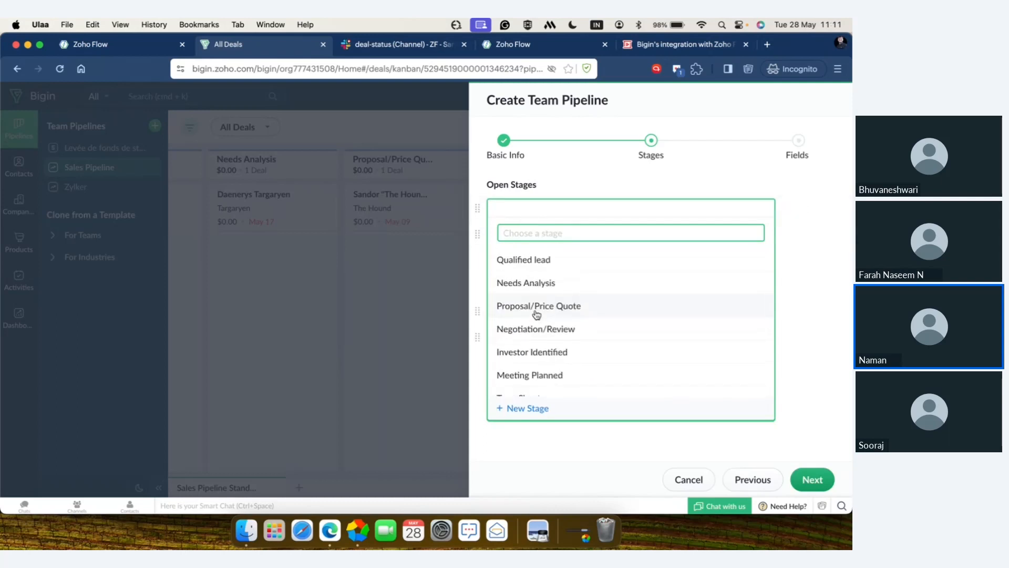
{"action": "left_click", "coordinate": [559, 261]}
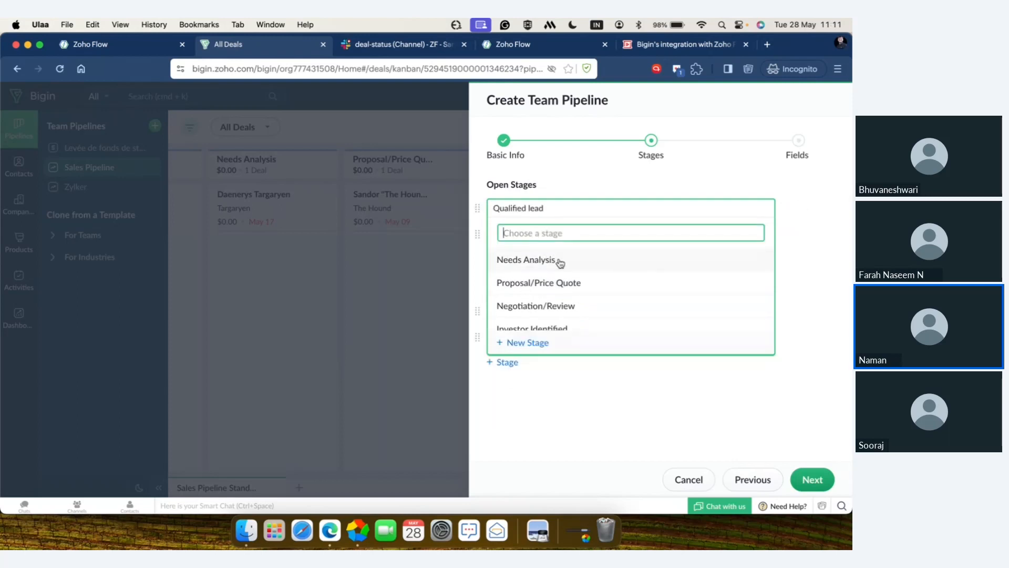
Step: Fill the second open stage with a new stage named "Reach out"
{"action": "left_click", "coordinate": [535, 242]}
{"action": "scroll", "coordinate": [552, 359], "scroll_direction": "down", "scroll_amount": 3}
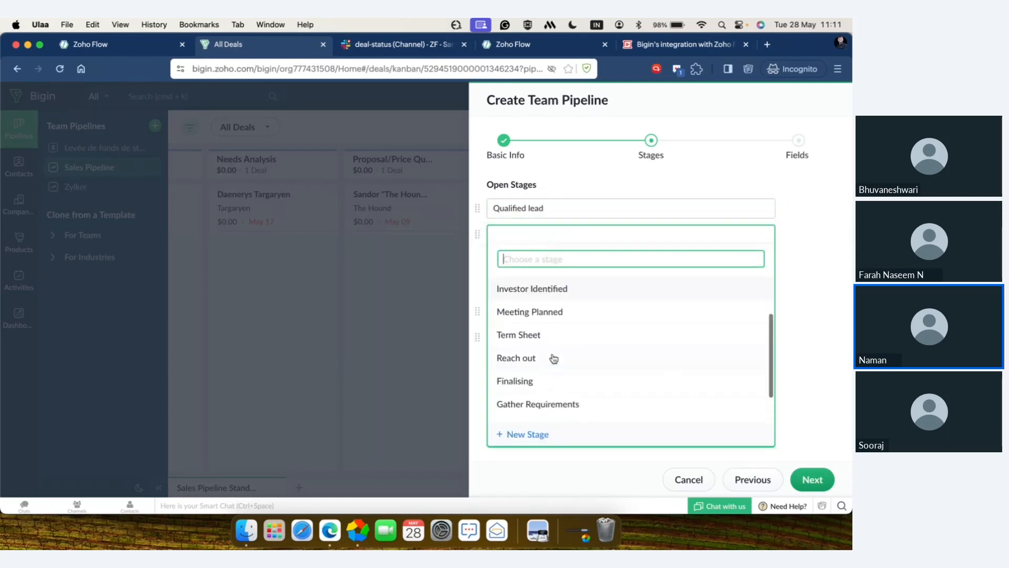
{"action": "left_click", "coordinate": [528, 435]}
{"action": "type", "text": "Reach out"}
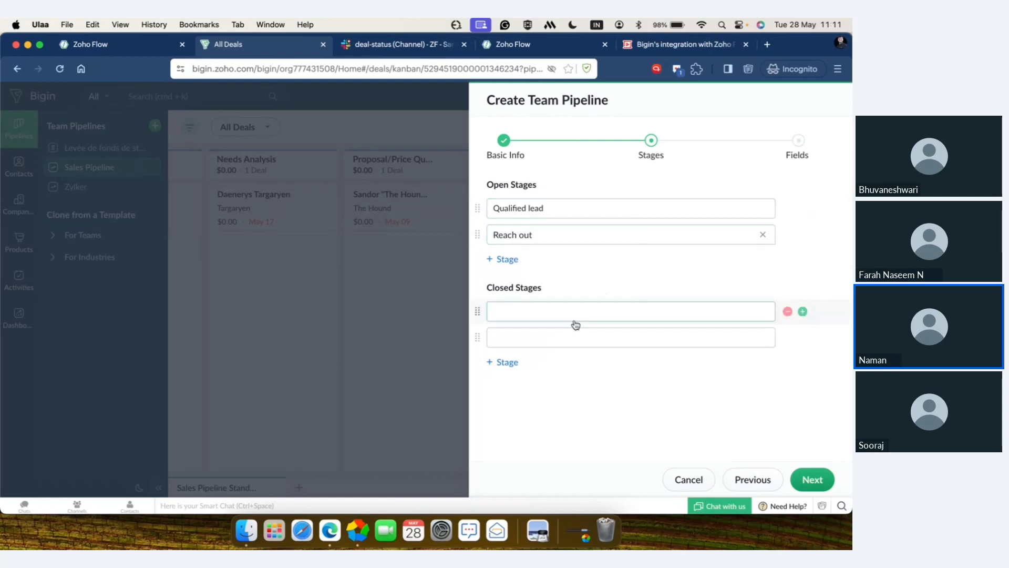
Step: Add Proposal/Price Quote and Negotiation/Review as the third and fourth open stages
{"action": "left_click", "coordinate": [503, 260]}
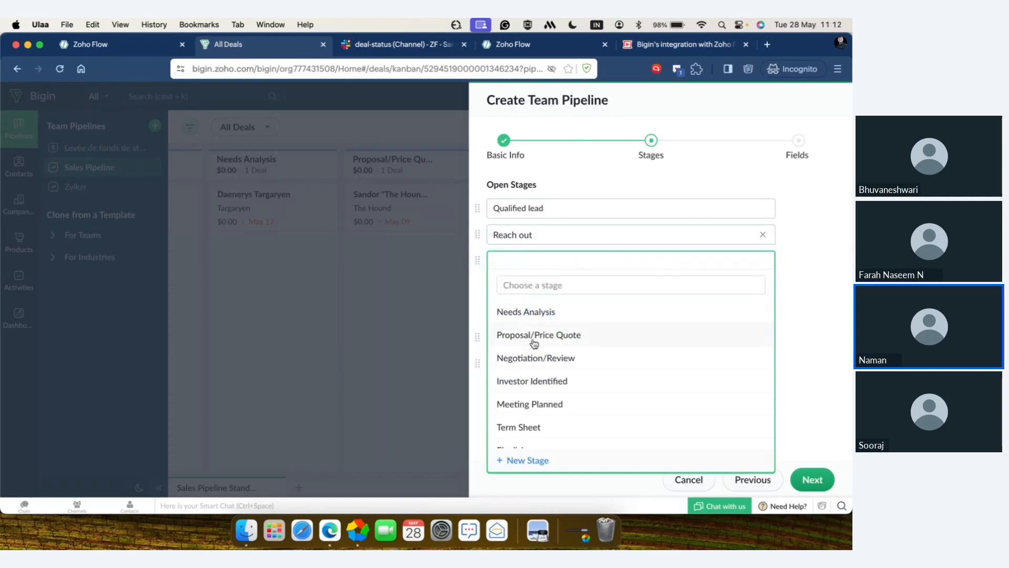
{"action": "left_click", "coordinate": [532, 341]}
{"action": "left_click", "coordinate": [506, 286]}
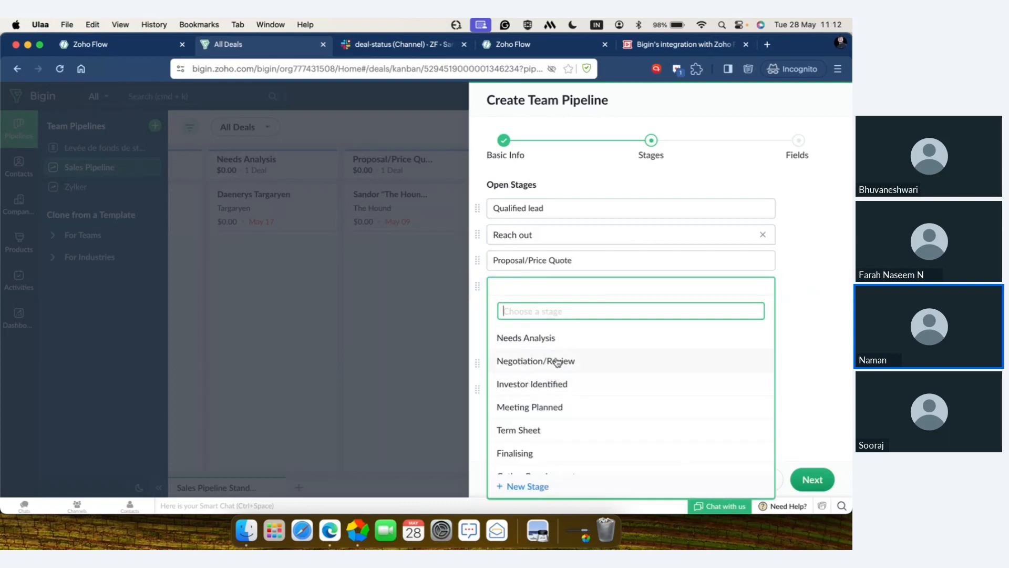
{"action": "left_click", "coordinate": [557, 361]}
Step: Set the two closed stages to Closed Won and Closed Lost
{"action": "left_click", "coordinate": [557, 363]}
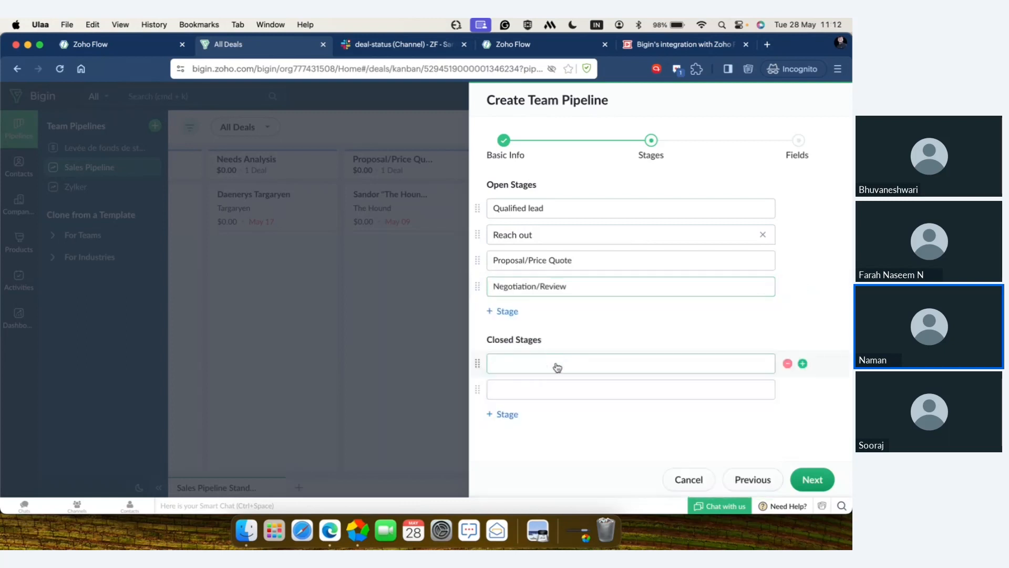
{"action": "left_click", "coordinate": [566, 196]}
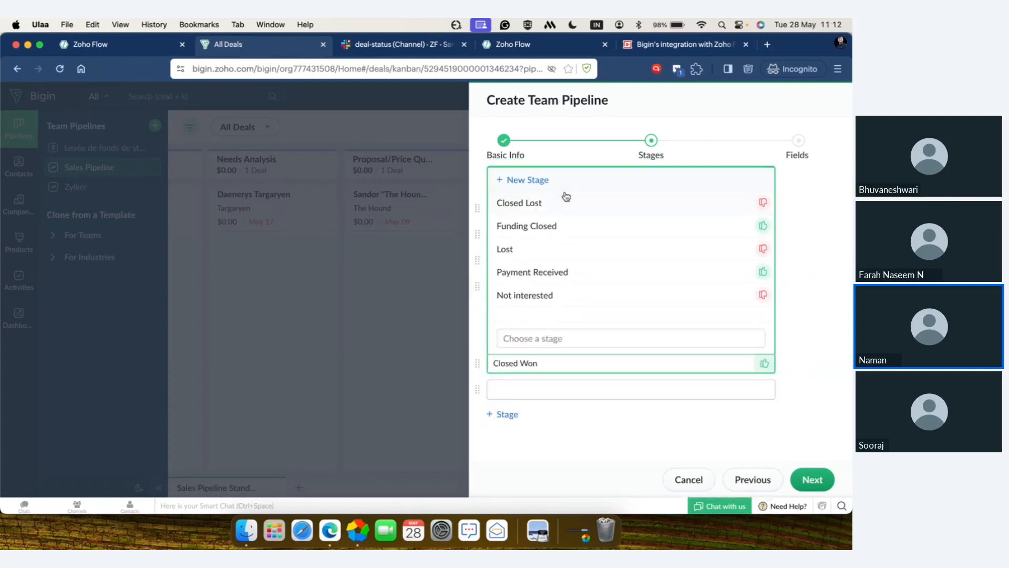
{"action": "left_click", "coordinate": [529, 396]}
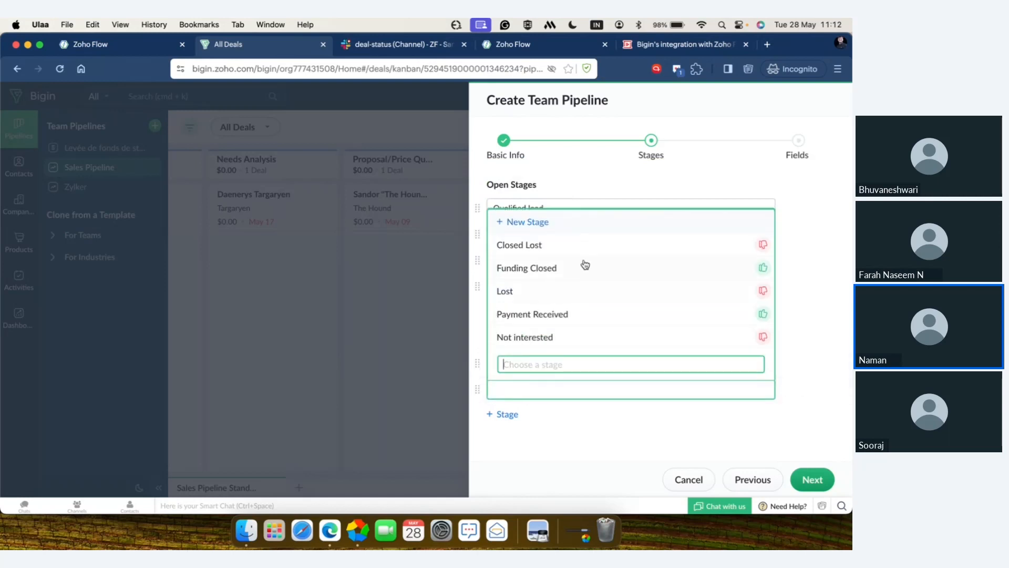
{"action": "left_click", "coordinate": [589, 243]}
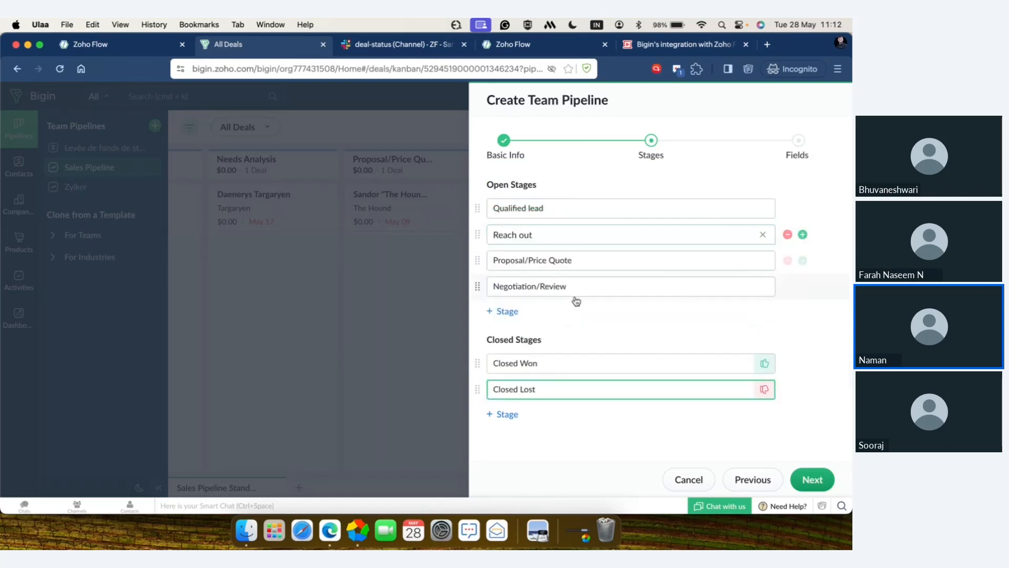
{"action": "left_click", "coordinate": [511, 415]}
{"action": "left_click", "coordinate": [514, 417]}
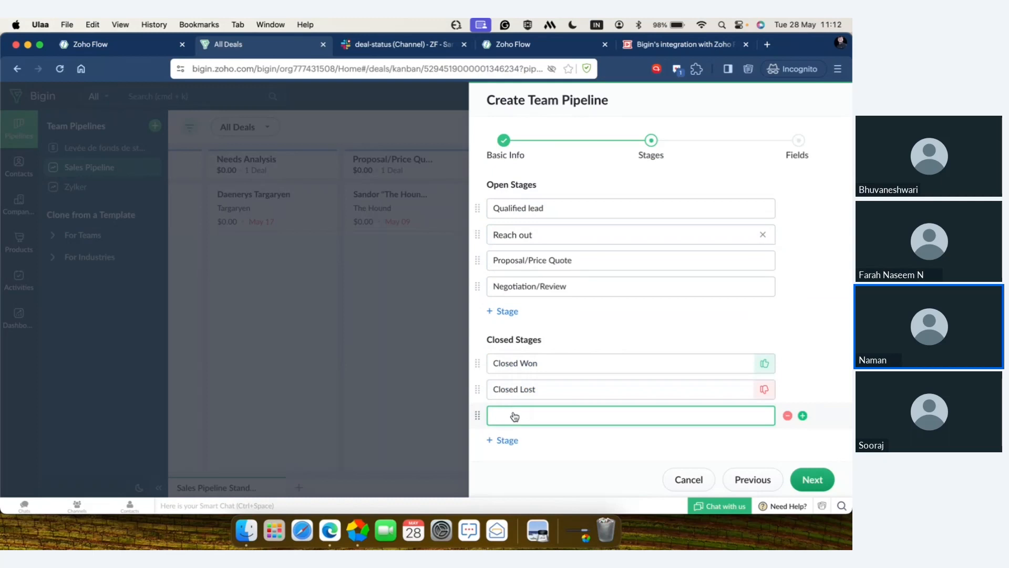
{"action": "left_click", "coordinate": [514, 417]}
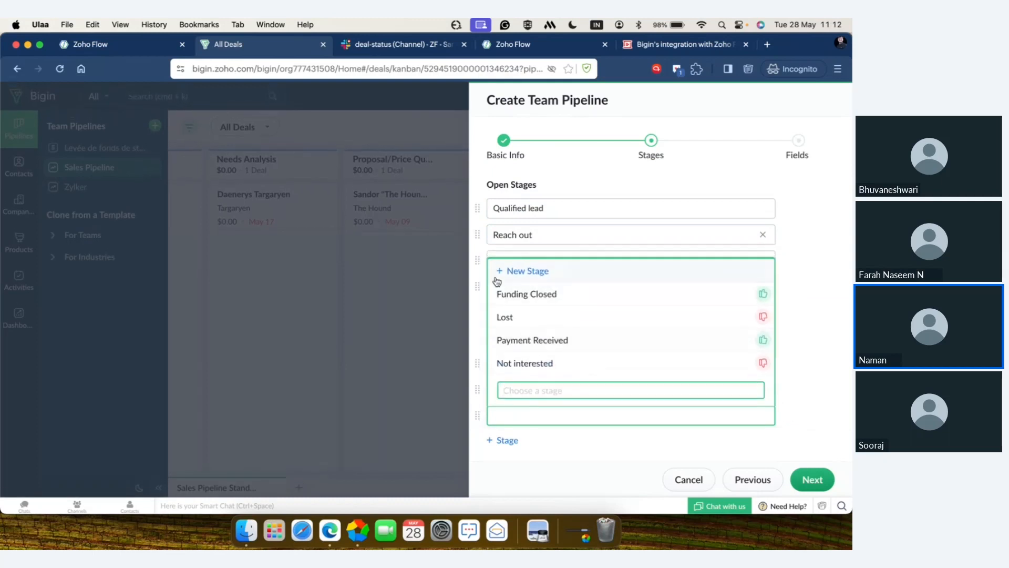
{"action": "left_click", "coordinate": [552, 439]}
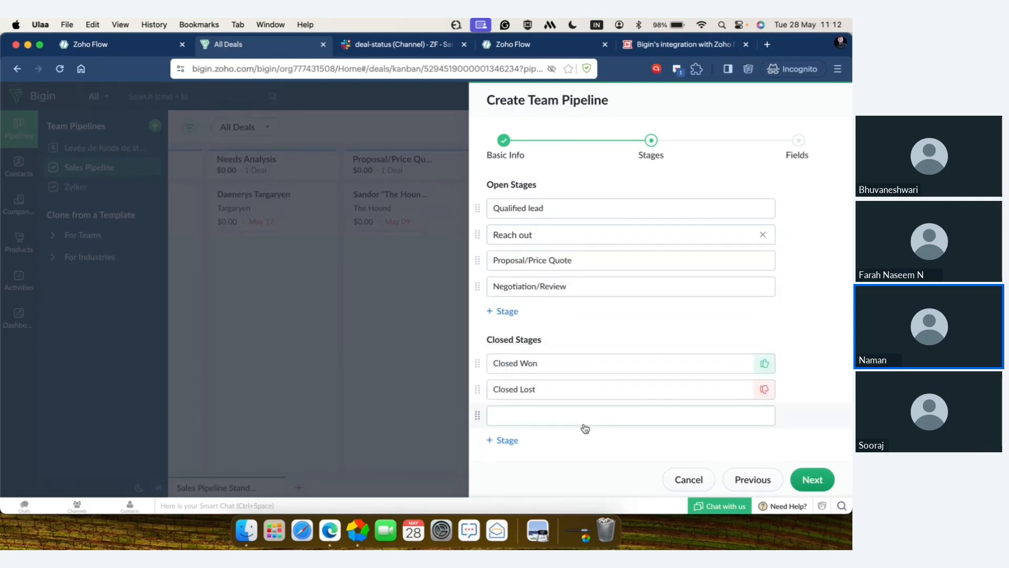
{"action": "mouse_move", "coordinate": [801, 416]}
{"action": "left_click", "coordinate": [788, 416]}
Step: Accept the pipeline's stages and continue to its fields setup
{"action": "left_click", "coordinate": [812, 488]}
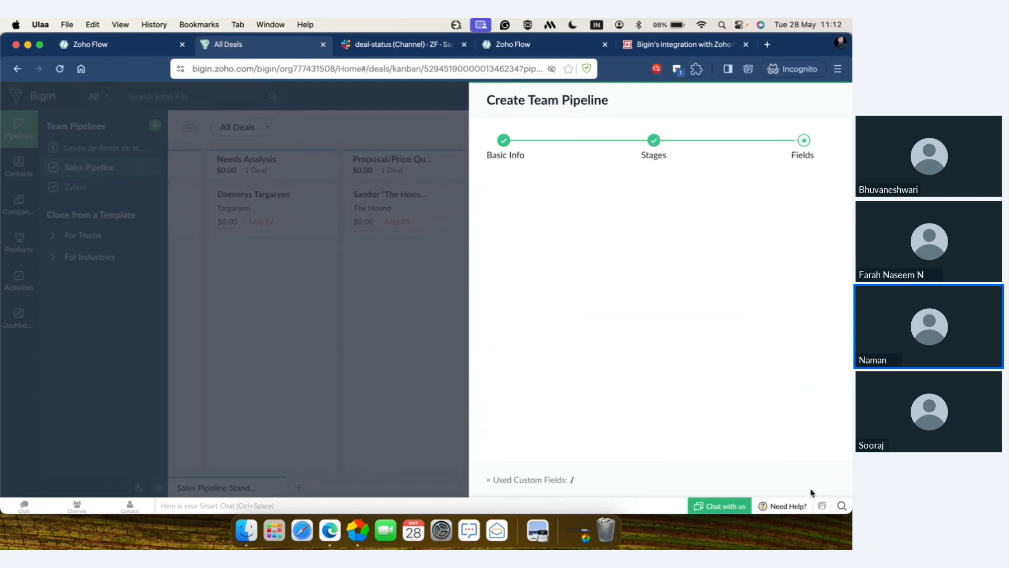
{"action": "mouse_move", "coordinate": [574, 210]}
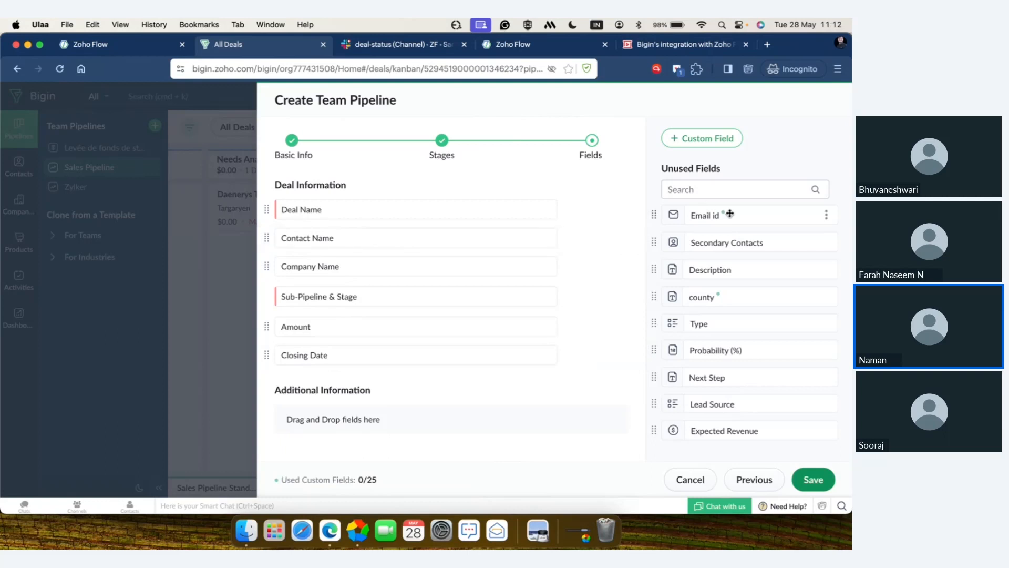
Step: Add the unused Email id field to the Deal Information section, directly below Company Name
{"action": "left_click_drag", "start_coordinate": [729, 214], "coordinate": [431, 278]}
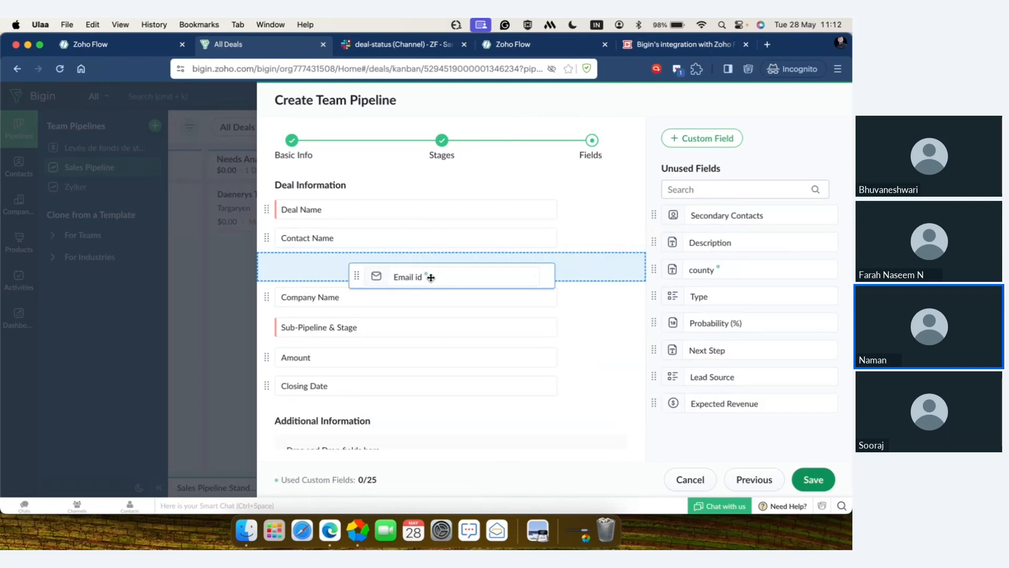
{"action": "left_click_drag", "start_coordinate": [431, 278], "coordinate": [390, 294]}
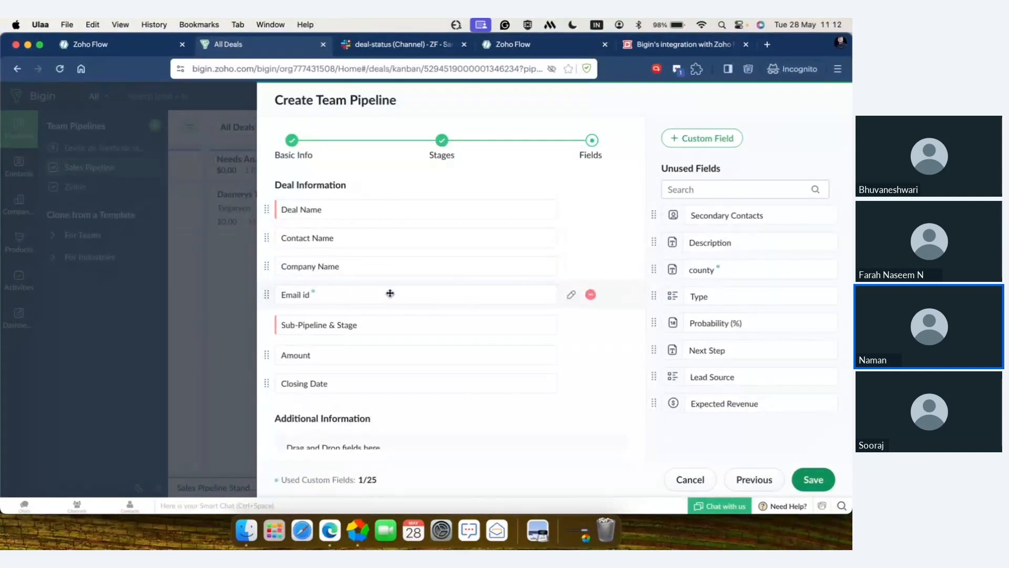
Step: Create a custom field labelled "State" with the Text type and Single Line sub type
{"action": "left_click", "coordinate": [718, 137]}
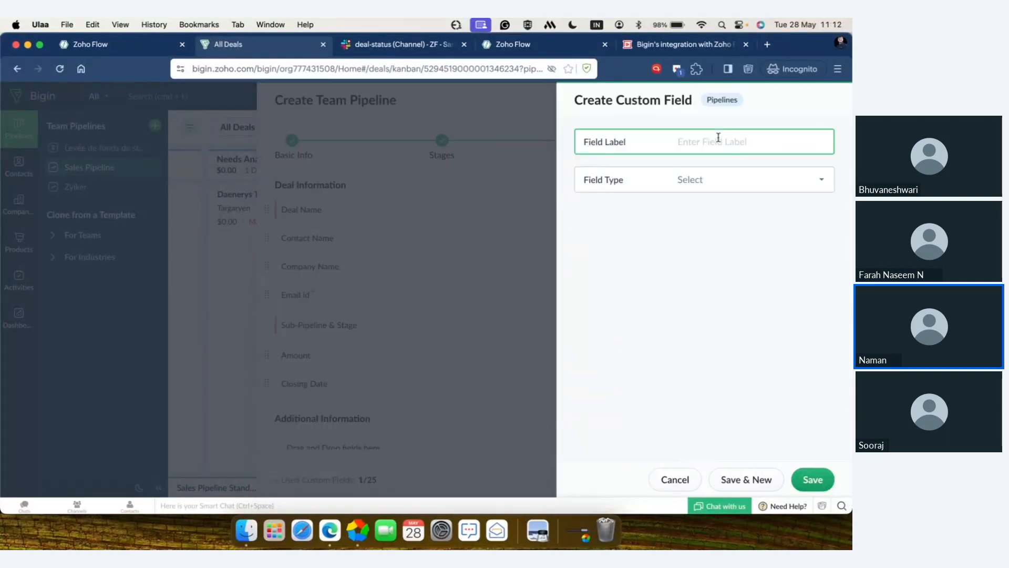
{"action": "type", "text": "State"}
{"action": "left_click", "coordinate": [753, 183]}
{"action": "scroll", "coordinate": [741, 294], "scroll_direction": "down", "scroll_amount": 2}
{"action": "scroll", "coordinate": [743, 296], "scroll_direction": "down", "scroll_amount": 1}
{"action": "scroll", "coordinate": [743, 296], "scroll_direction": "down", "scroll_amount": 1}
{"action": "scroll", "coordinate": [743, 296], "scroll_direction": "up", "scroll_amount": 1}
{"action": "scroll", "coordinate": [743, 296], "scroll_direction": "down", "scroll_amount": 2}
{"action": "scroll", "coordinate": [743, 296], "scroll_direction": "up", "scroll_amount": 3}
{"action": "scroll", "coordinate": [742, 296], "scroll_direction": "up", "scroll_amount": 2}
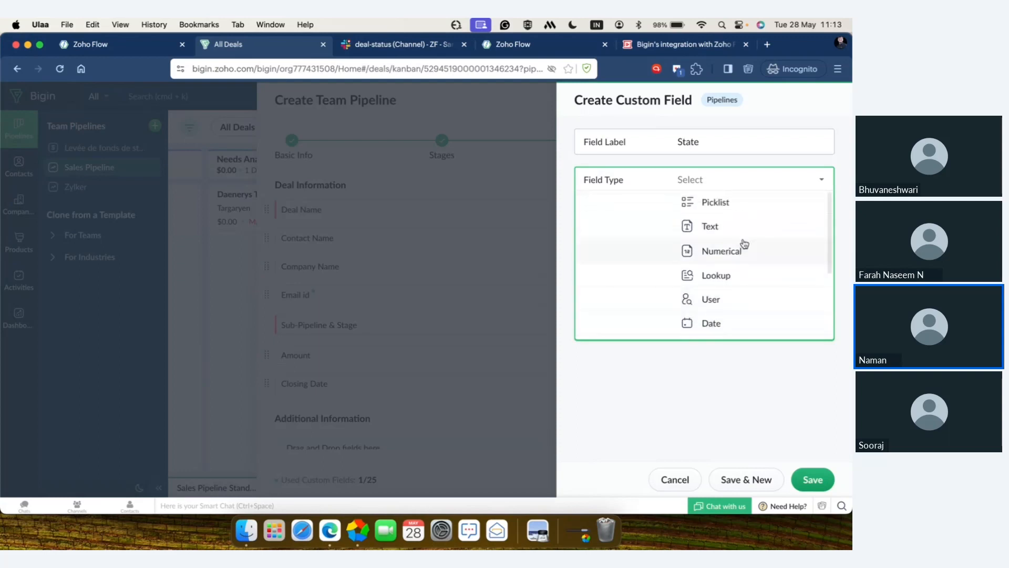
{"action": "left_click", "coordinate": [748, 229]}
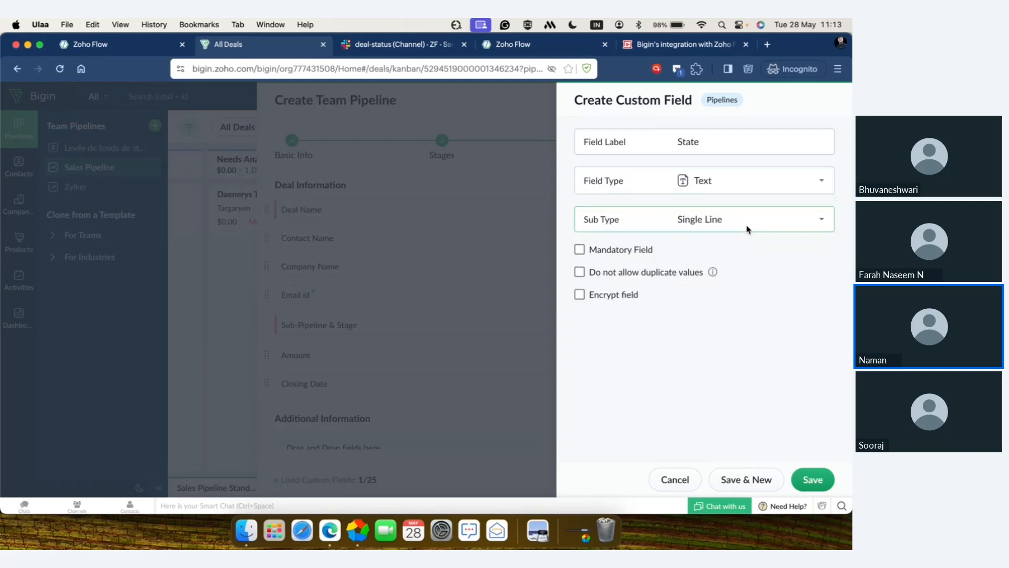
{"action": "left_click", "coordinate": [768, 223]}
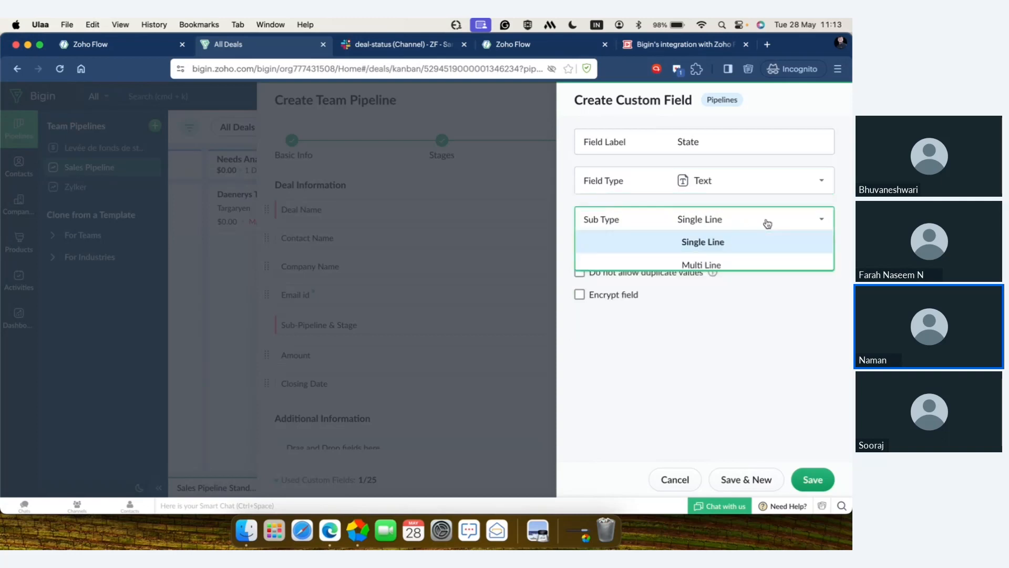
{"action": "left_click", "coordinate": [767, 223]}
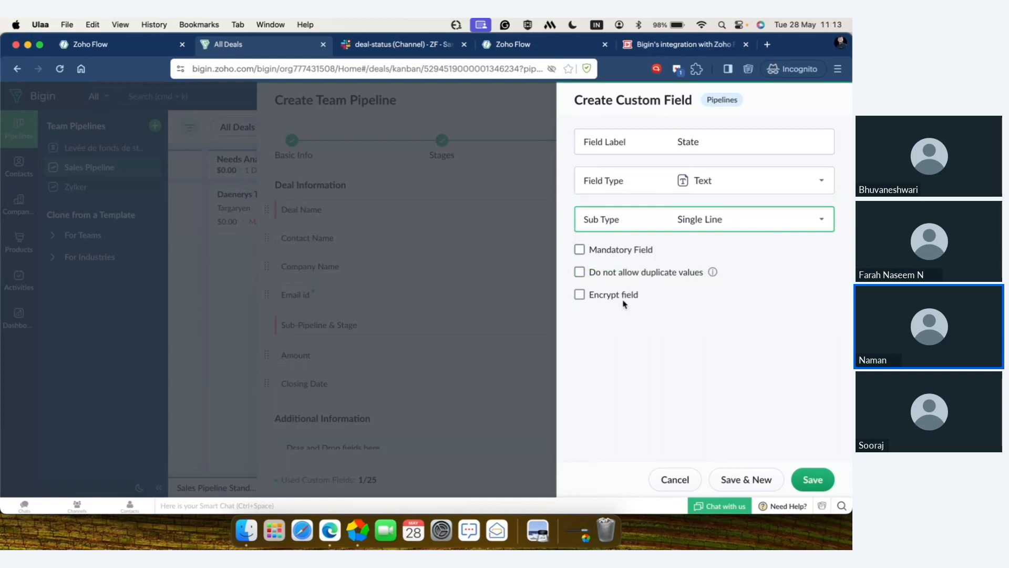
{"action": "left_click", "coordinate": [813, 479]}
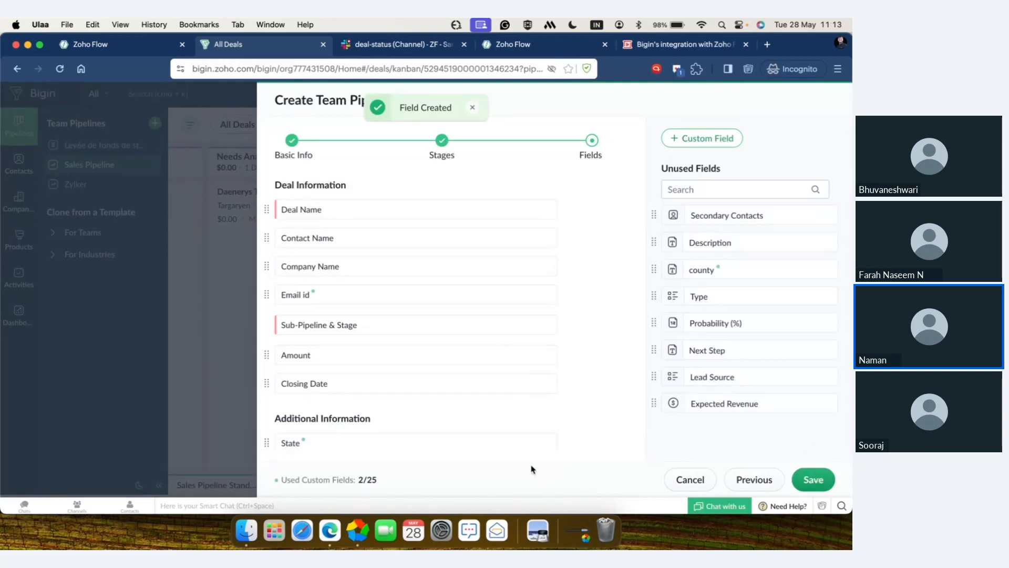
Step: Check the pipeline's field layout and save the new team pipeline
{"action": "scroll", "coordinate": [512, 370], "scroll_direction": "down", "scroll_amount": 3}
{"action": "scroll", "coordinate": [512, 370], "scroll_direction": "up", "scroll_amount": 3}
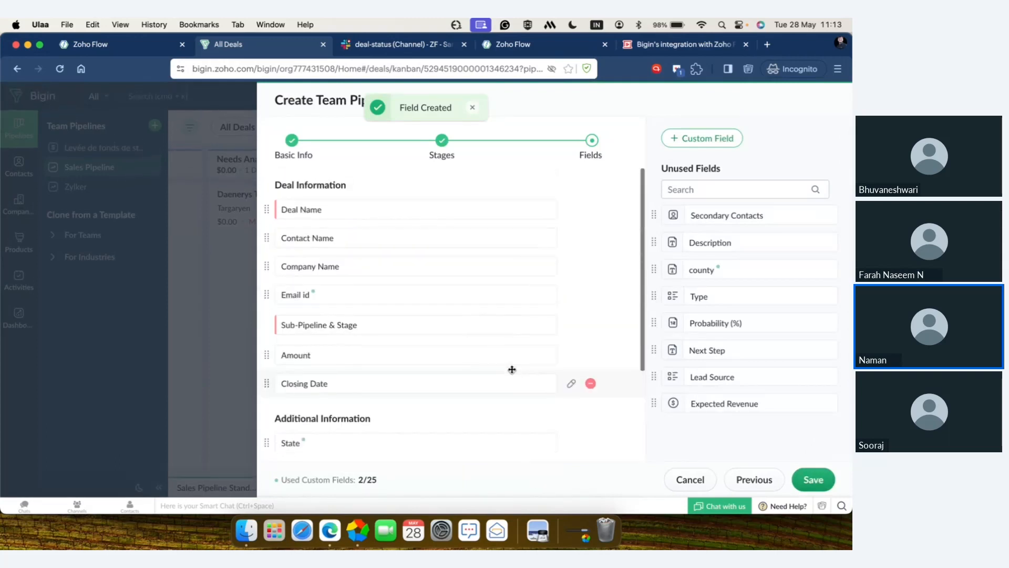
{"action": "scroll", "coordinate": [512, 370], "scroll_direction": "down", "scroll_amount": 4}
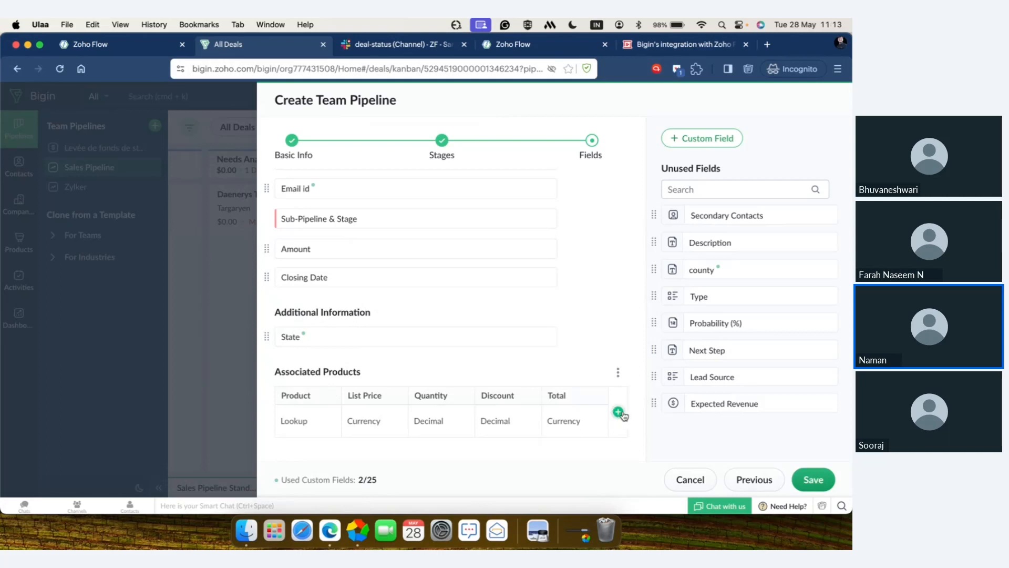
{"action": "left_click", "coordinate": [813, 480]}
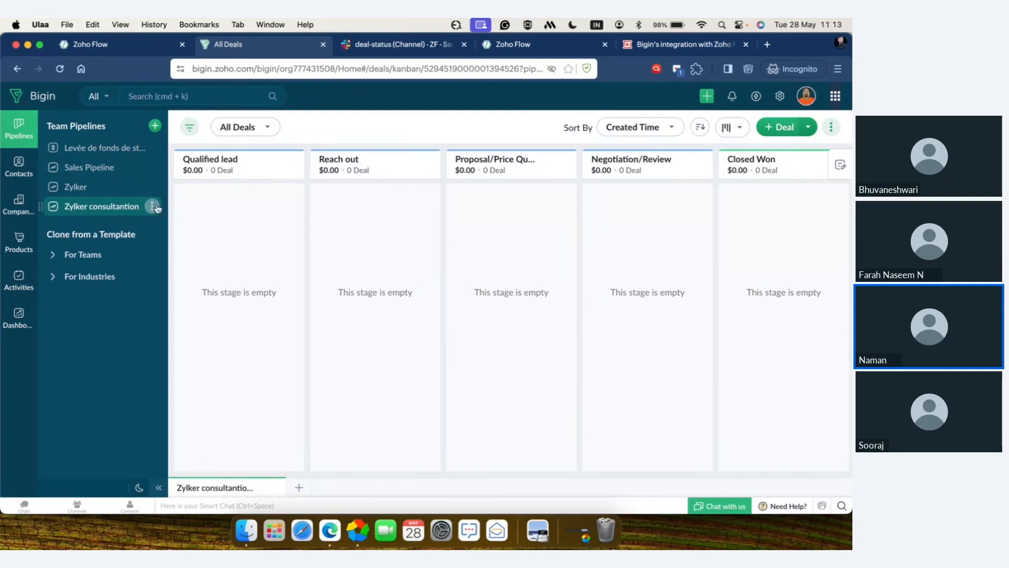
Step: Review the stage management of the Zylker consultantion pipeline, including the options for the Negotiation/Review stage, and close it
{"action": "left_click", "coordinate": [154, 207]}
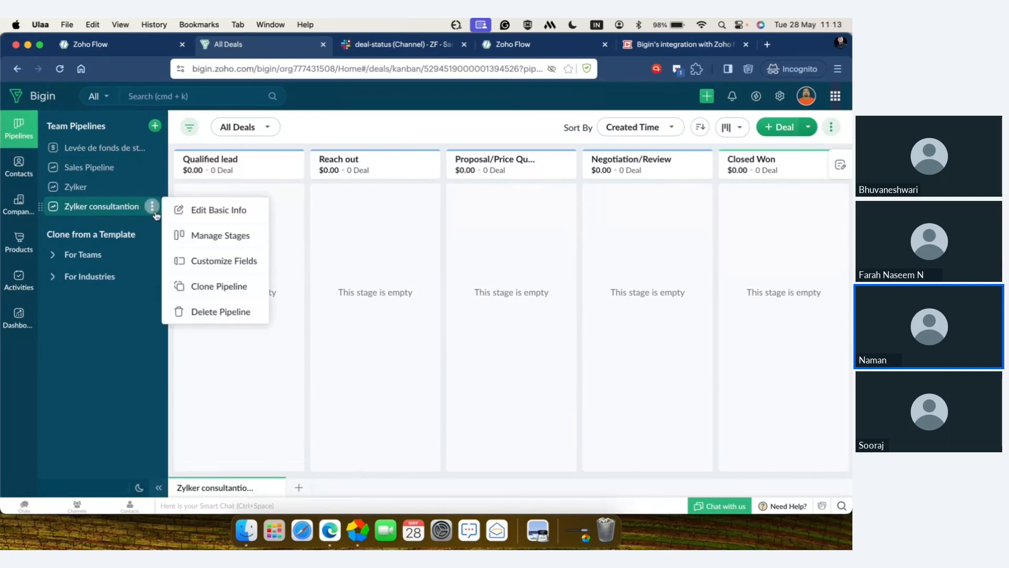
{"action": "left_click", "coordinate": [216, 237]}
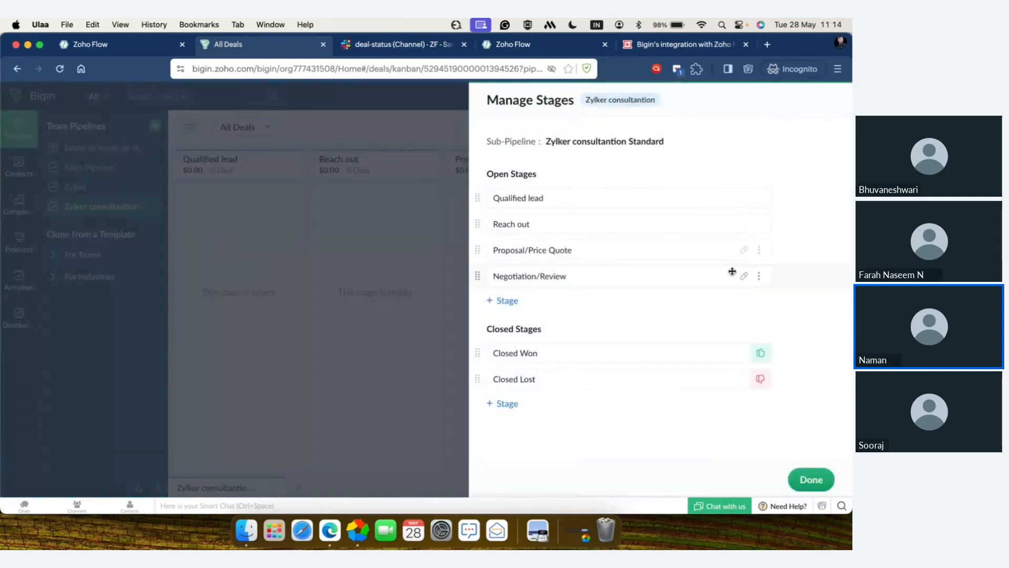
{"action": "left_click", "coordinate": [759, 276]}
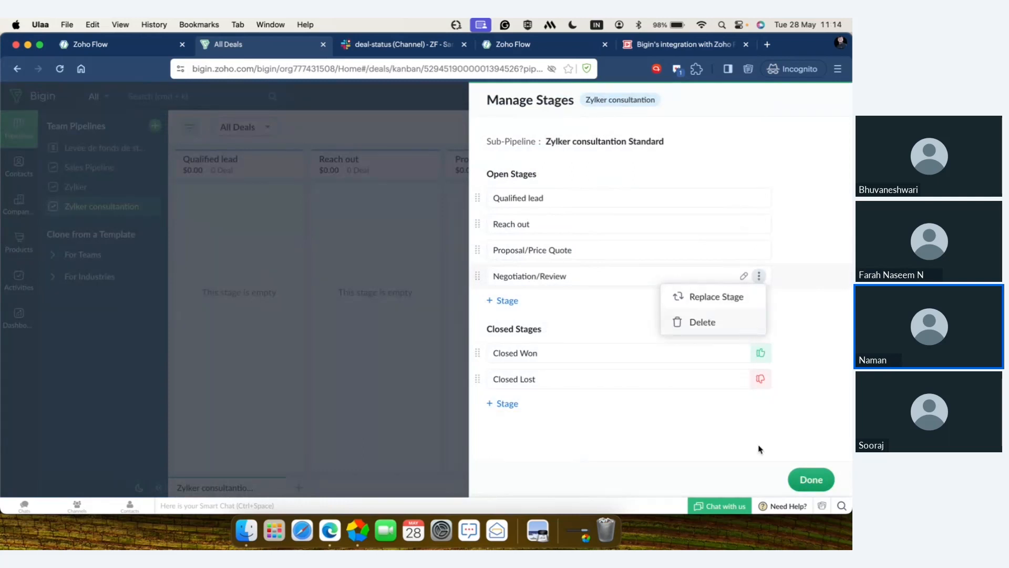
{"action": "left_click", "coordinate": [812, 479]}
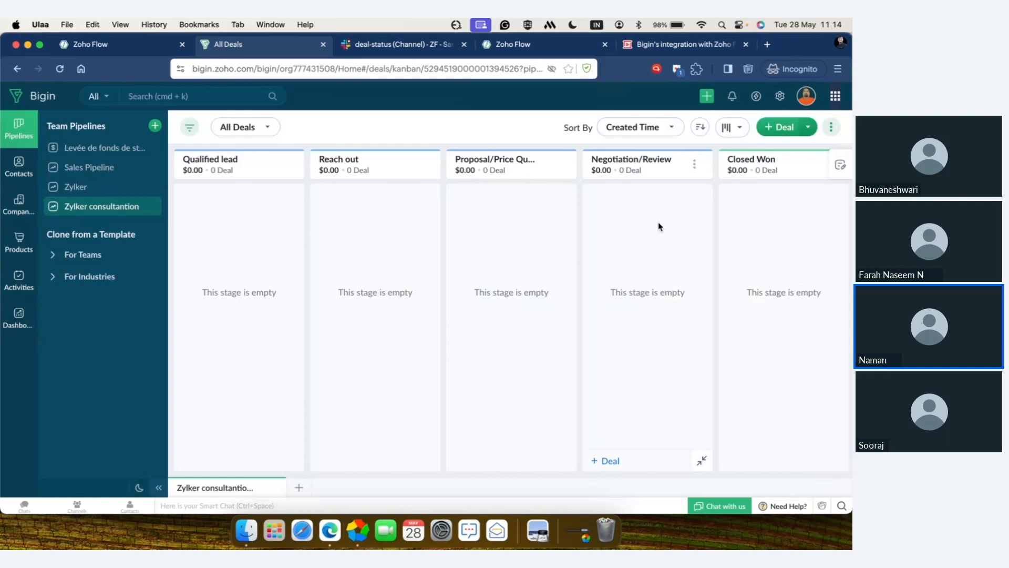
Step: Start a new pipeline form for the Zylker consultantion pipeline from the Forms settings
{"action": "left_click", "coordinate": [783, 97]}
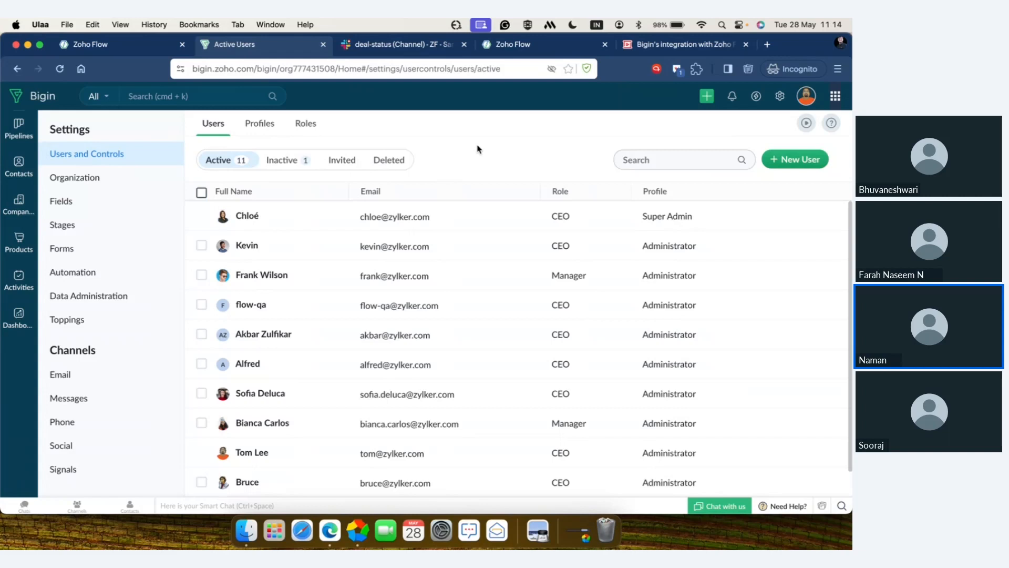
{"action": "left_click", "coordinate": [76, 255]}
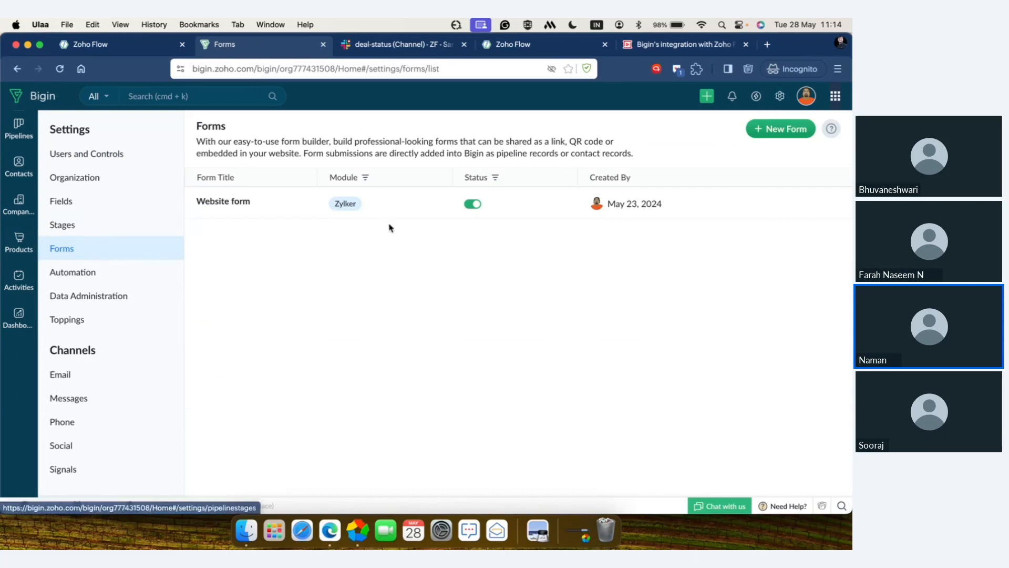
{"action": "left_click", "coordinate": [774, 131]}
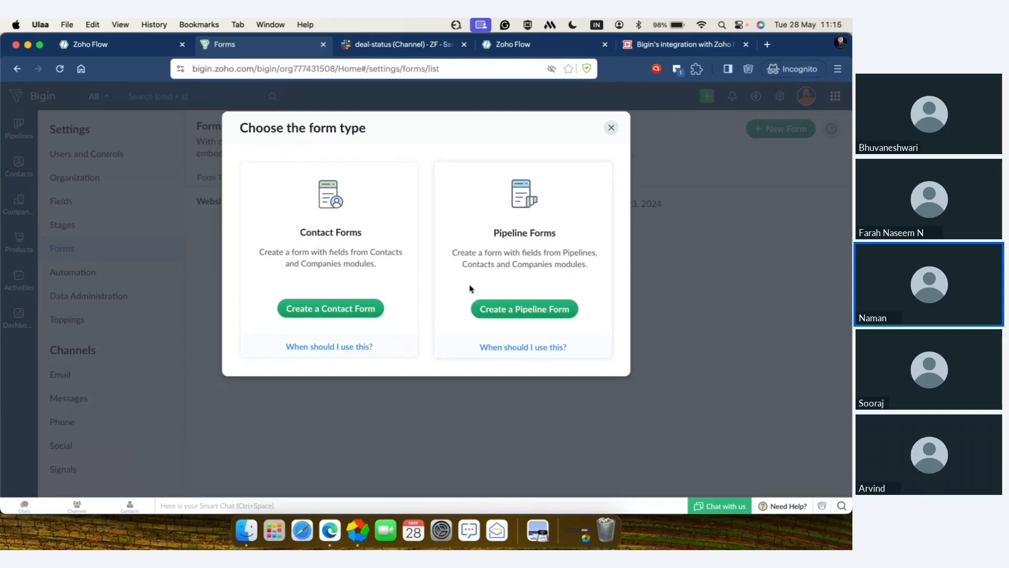
{"action": "left_click", "coordinate": [501, 309]}
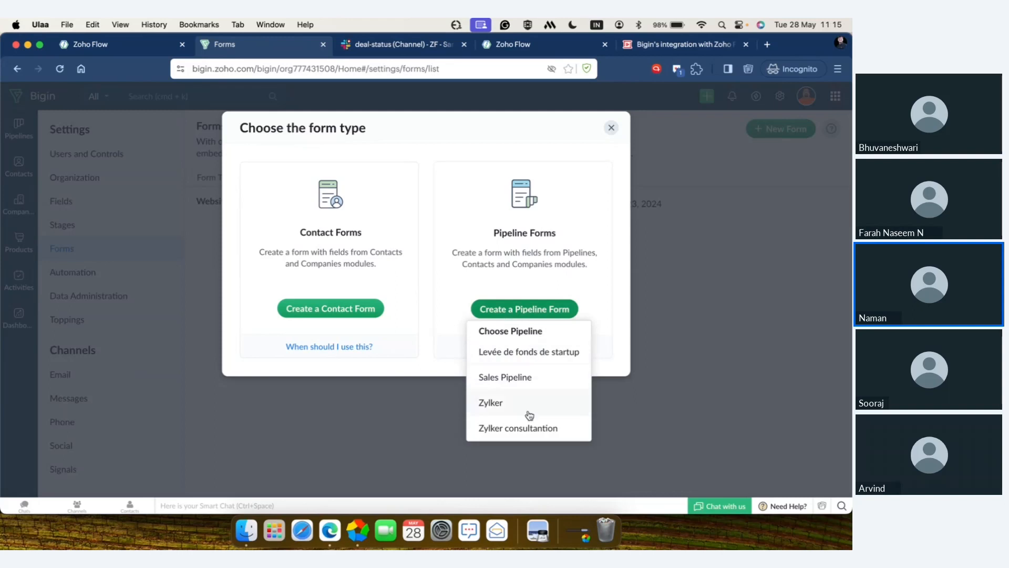
{"action": "left_click", "coordinate": [528, 429]}
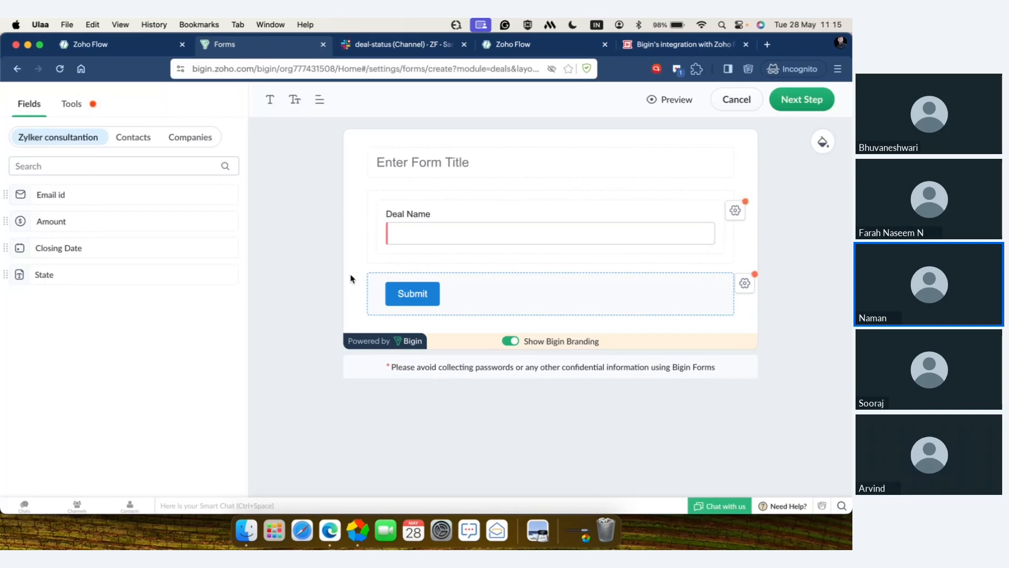
Step: Title the form "Lead details"
{"action": "left_click", "coordinate": [580, 169]}
{"action": "type", "text": "Lead"}
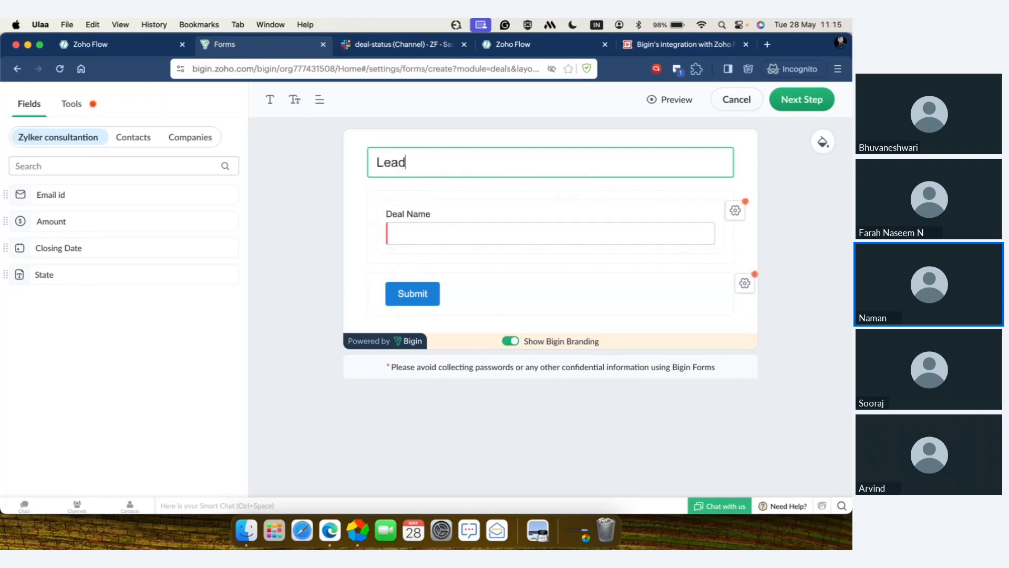
{"action": "type", "text": " deat"}
{"action": "type", "text": "ils"}
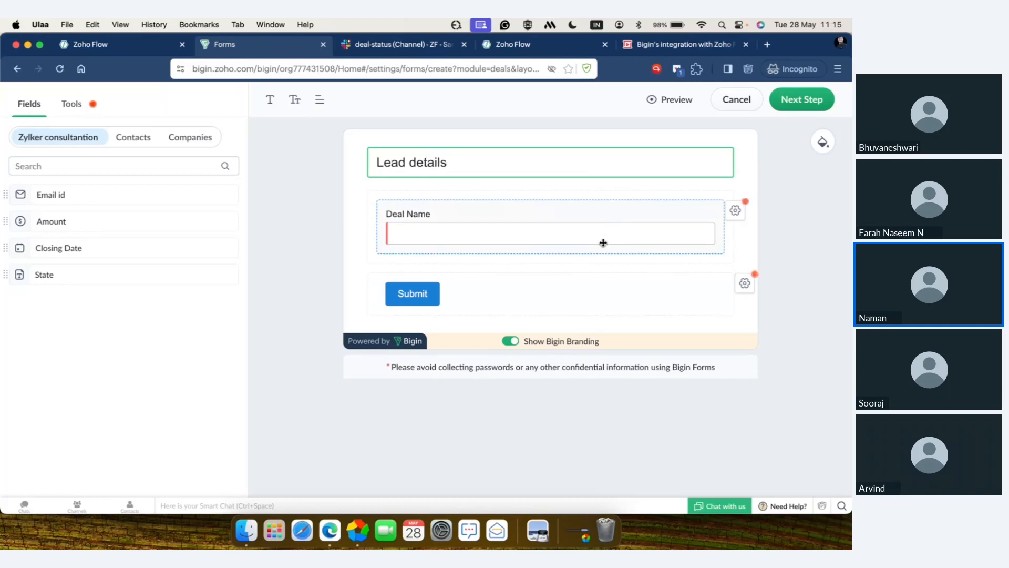
Step: Relabel the form's Deal Name field as "Company Name"
{"action": "left_click", "coordinate": [734, 213]}
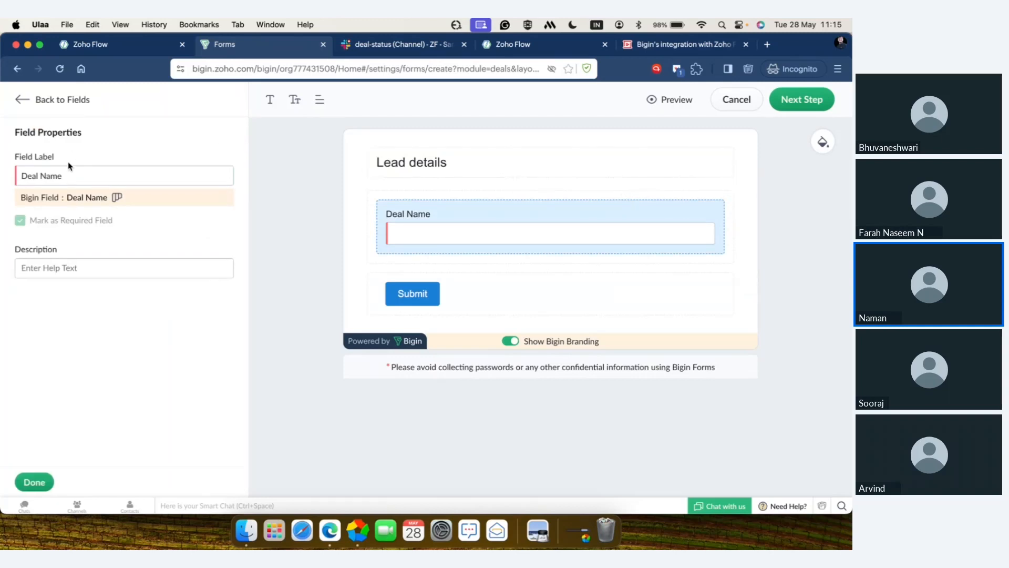
{"action": "left_click", "coordinate": [66, 176]}
{"action": "key", "text": "super+a"}
{"action": "type", "text": "Company Name"}
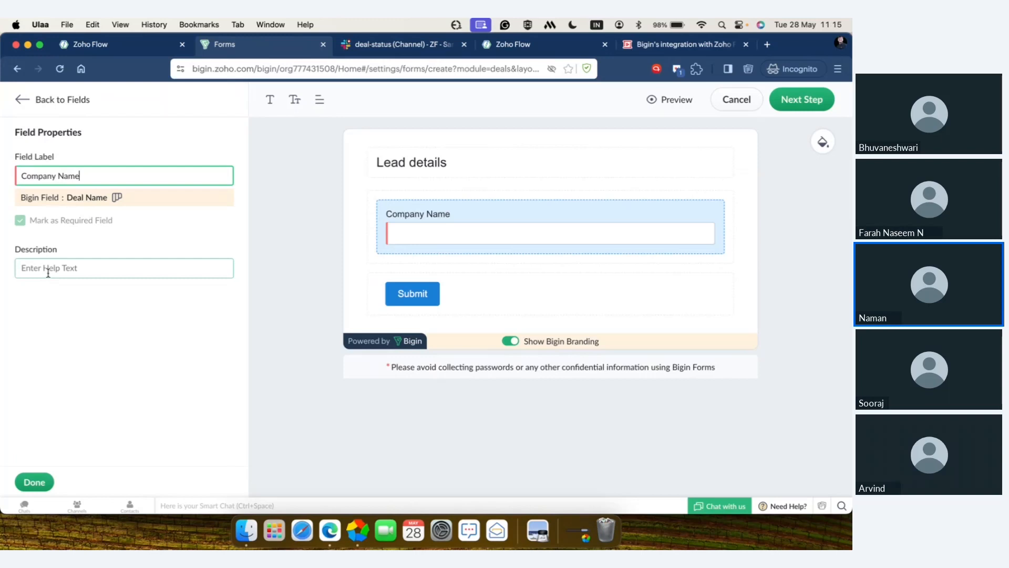
{"action": "left_click", "coordinate": [29, 482]}
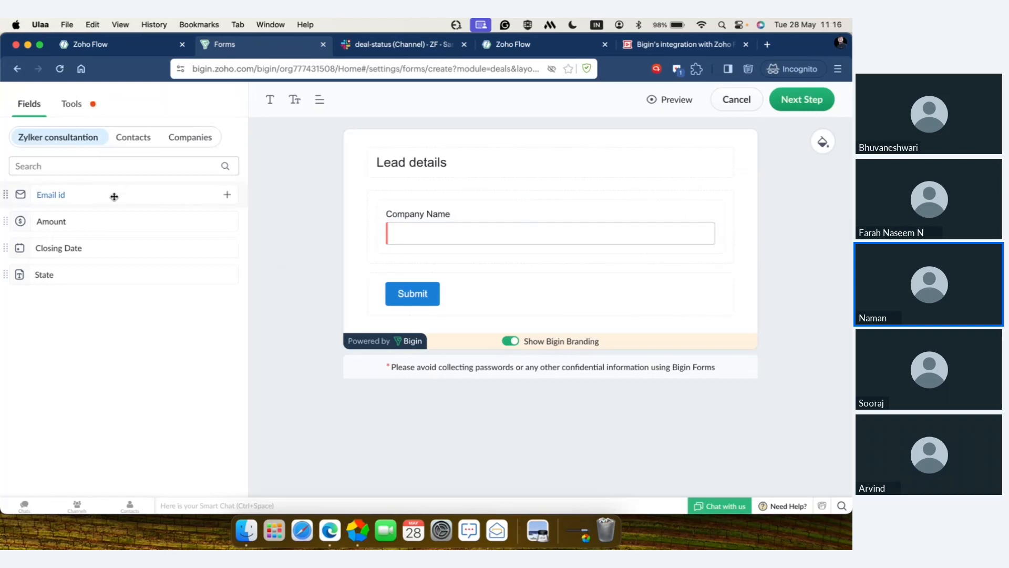
Step: Add the Email id field below Company Name and mark it as required
{"action": "left_click_drag", "start_coordinate": [114, 196], "coordinate": [524, 284]}
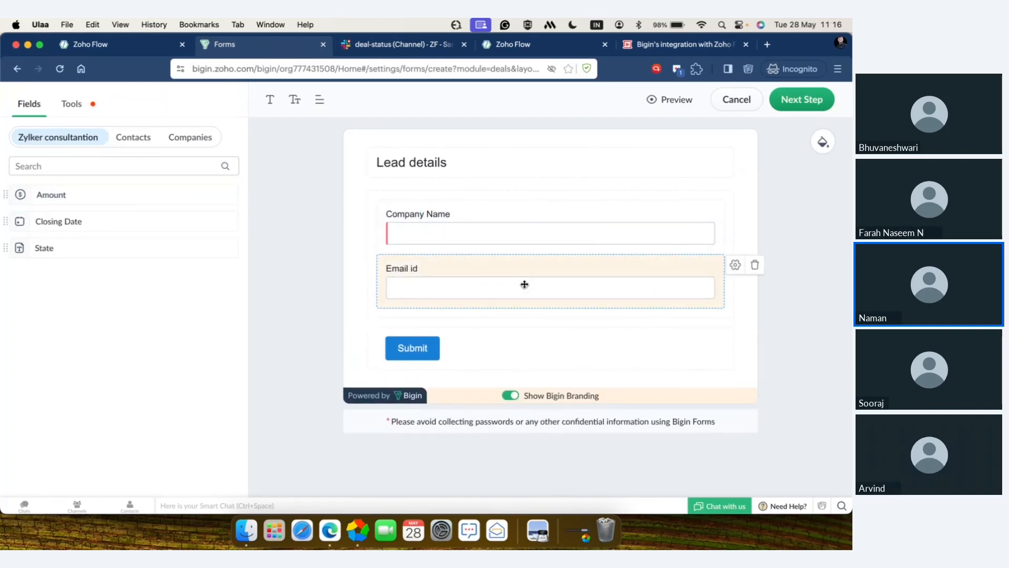
{"action": "left_click", "coordinate": [736, 267]}
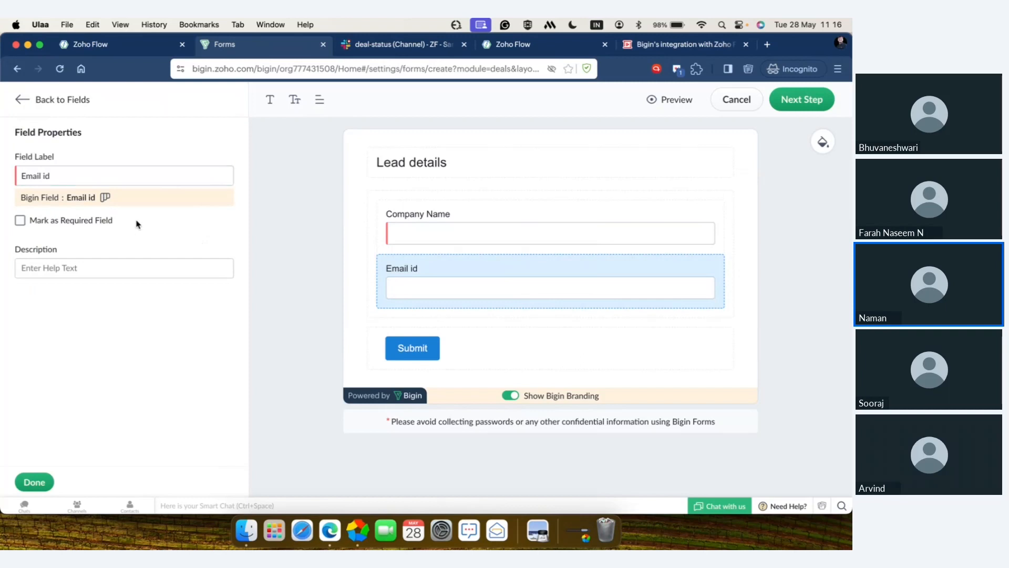
{"action": "left_click", "coordinate": [20, 219]}
{"action": "left_click", "coordinate": [33, 483]}
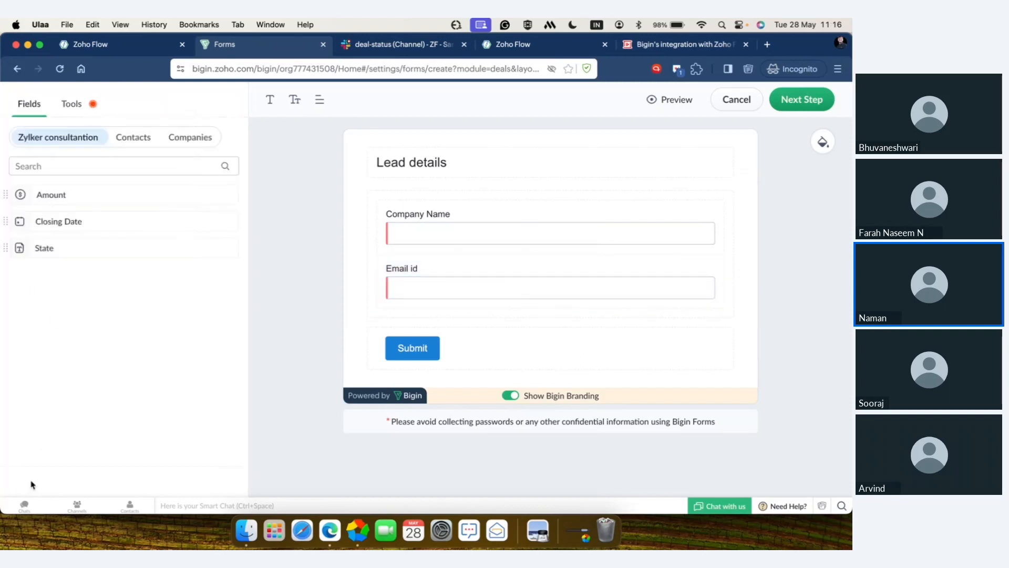
Step: Add the Contacts fields First Name above Company Name, and Phone and Mailing Country below Email id
{"action": "left_click", "coordinate": [139, 138]}
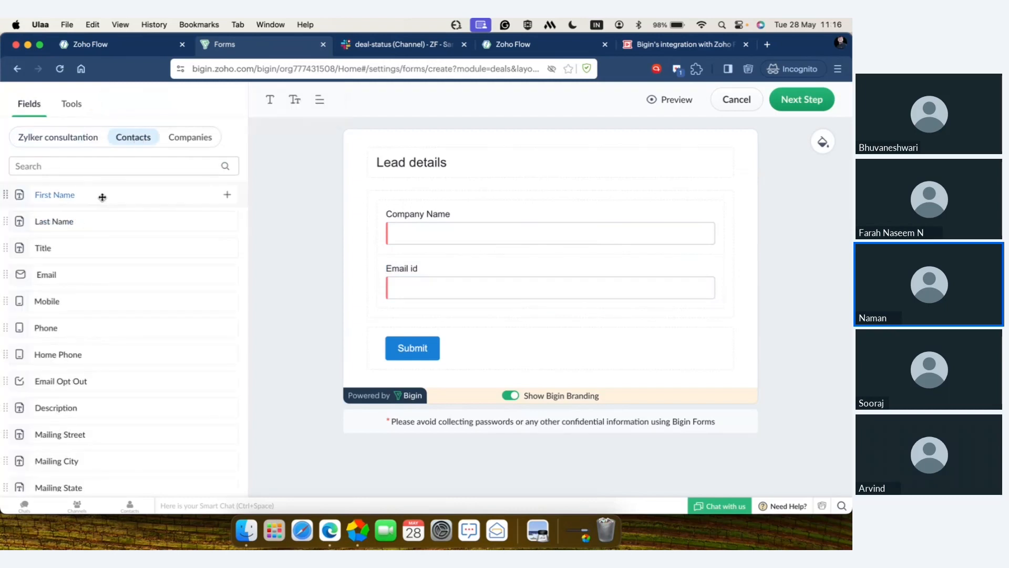
{"action": "left_click_drag", "start_coordinate": [103, 197], "coordinate": [499, 215]}
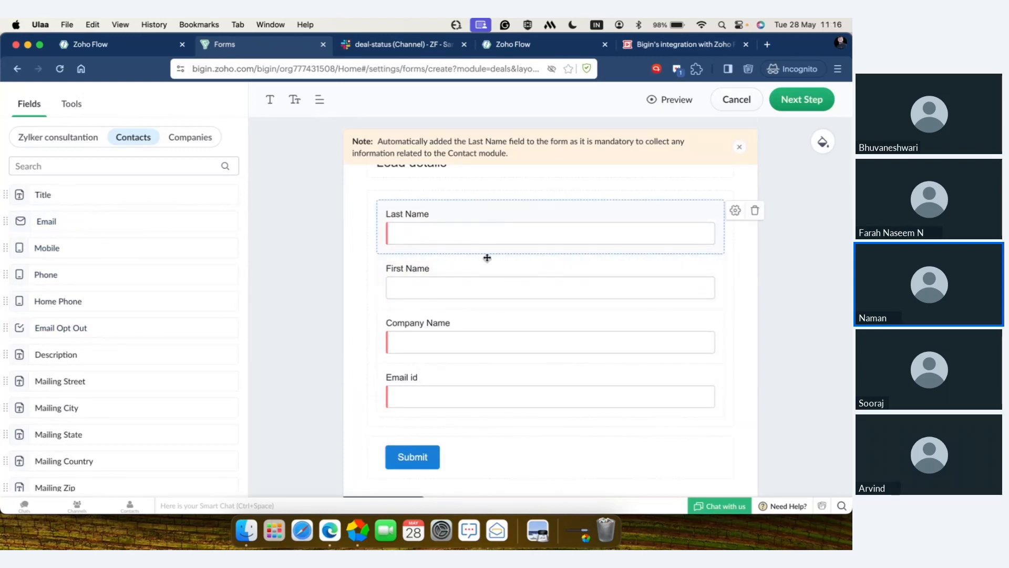
{"action": "left_click_drag", "start_coordinate": [120, 283], "coordinate": [509, 454]}
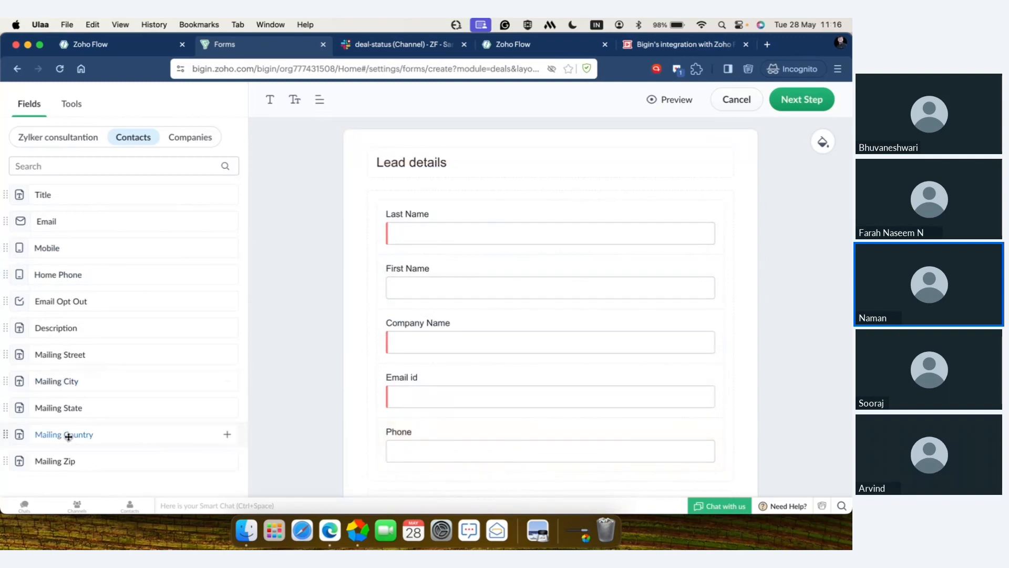
{"action": "left_click_drag", "start_coordinate": [68, 436], "coordinate": [455, 486]}
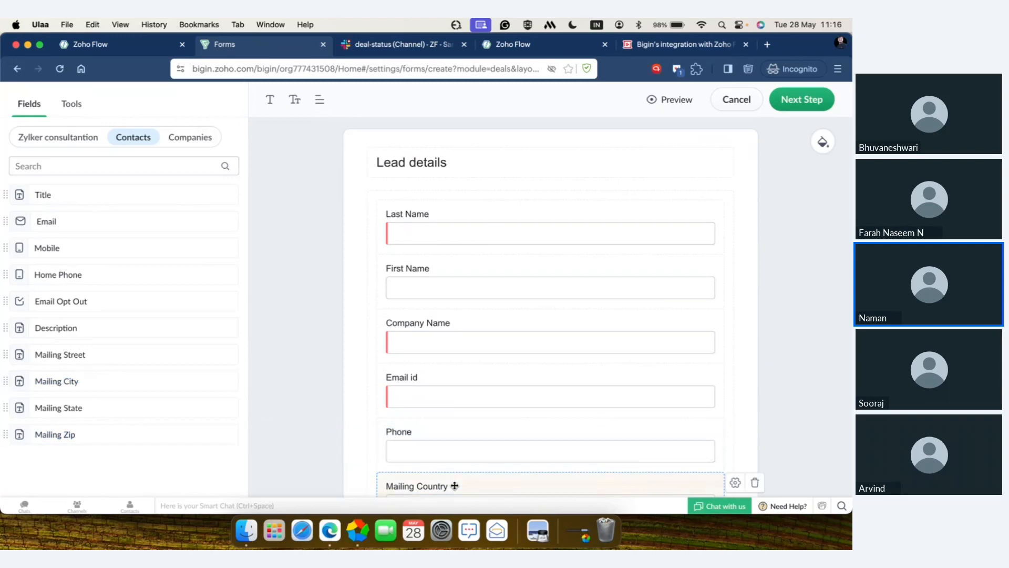
{"action": "scroll", "coordinate": [455, 485], "scroll_direction": "down", "scroll_amount": 3}
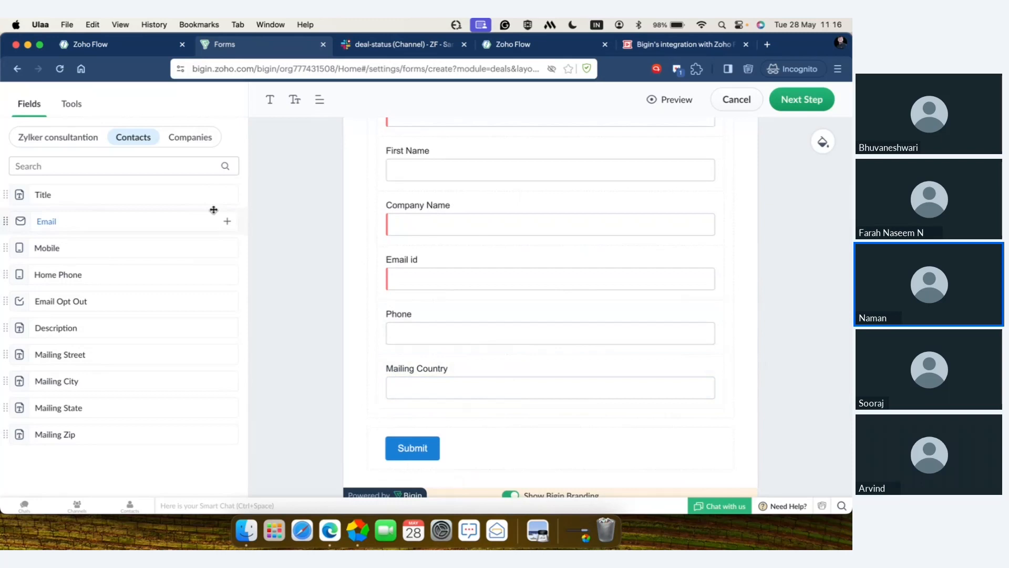
Step: Review the available Companies fields and the additional tools offered for the form
{"action": "left_click", "coordinate": [198, 137]}
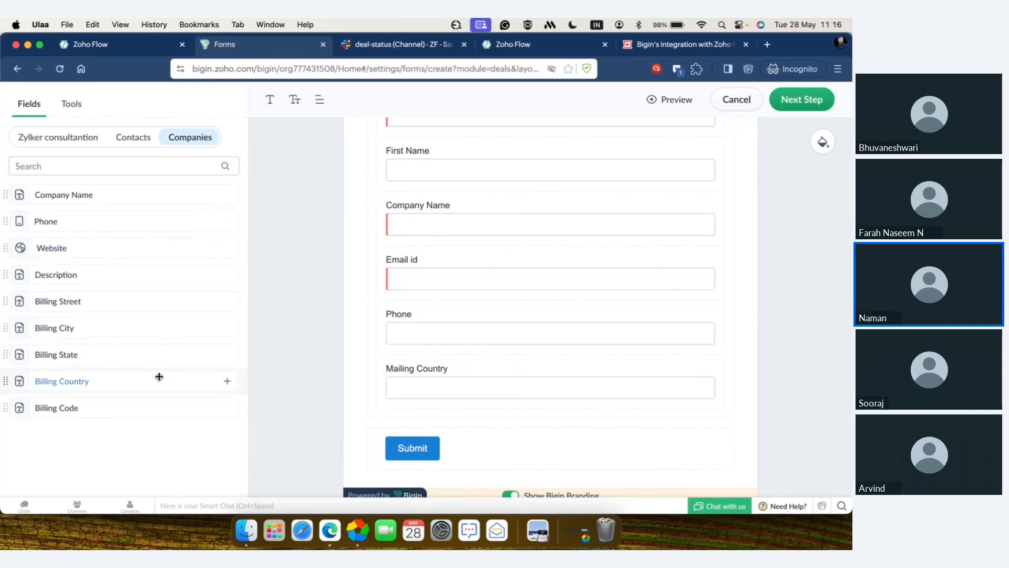
{"action": "left_click", "coordinate": [79, 109]}
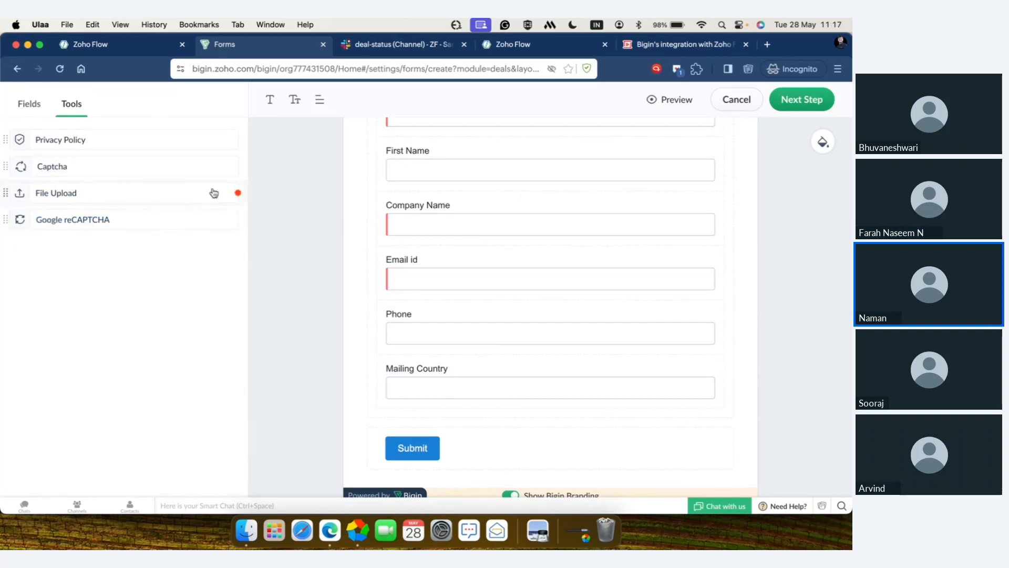
Step: Review the Submit button's label and color properties and the form's Bigin branding option
{"action": "mouse_move", "coordinate": [206, 192]}
{"action": "scroll", "coordinate": [286, 246], "scroll_direction": "down", "scroll_amount": 3}
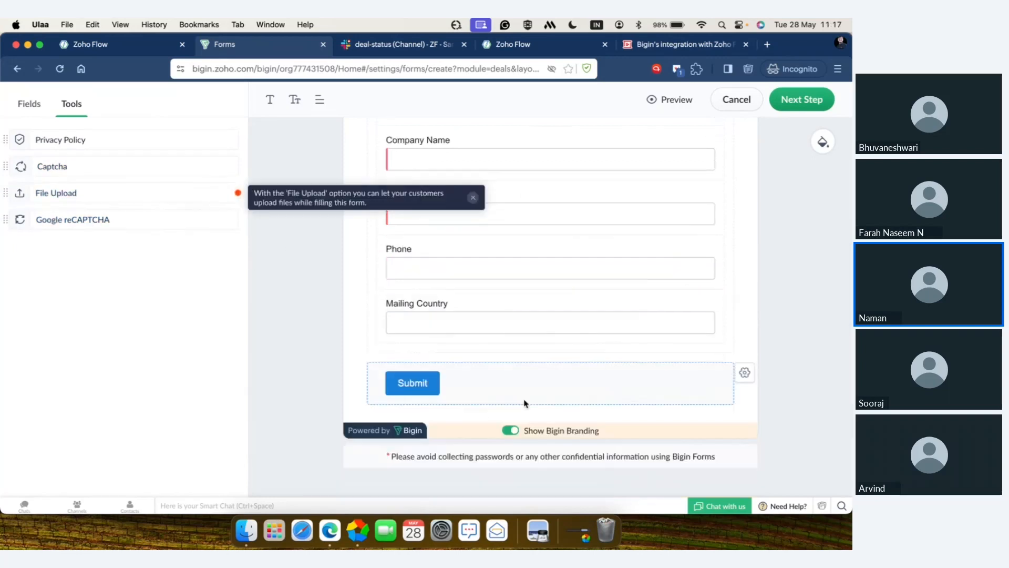
{"action": "mouse_move", "coordinate": [417, 375]}
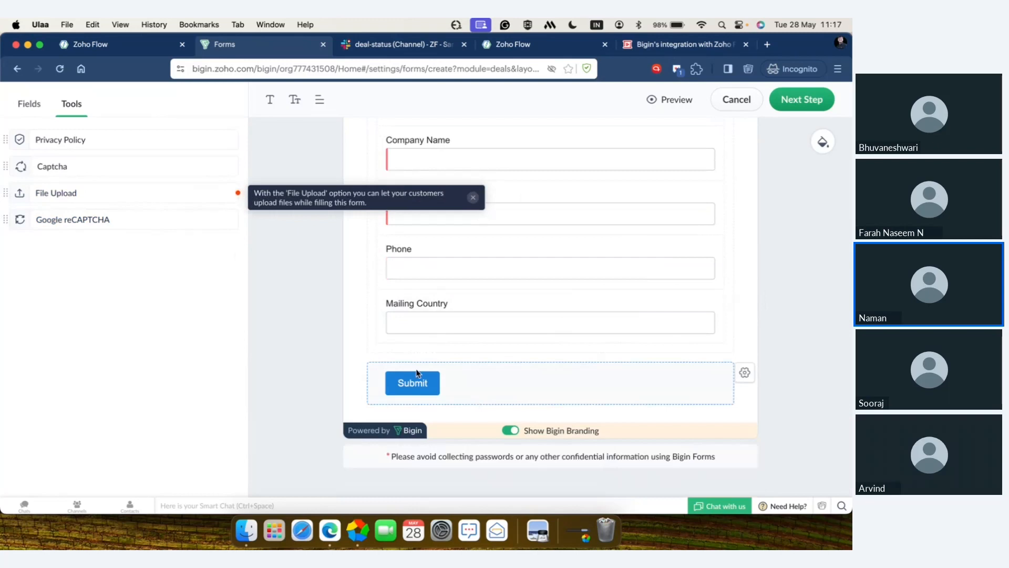
{"action": "left_click", "coordinate": [751, 376]}
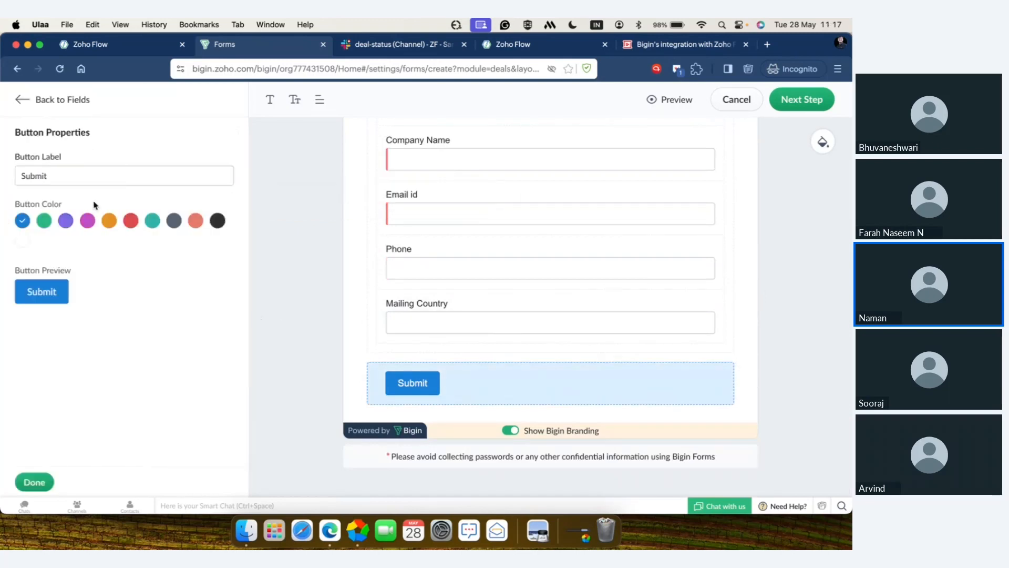
{"action": "left_click", "coordinate": [80, 177]}
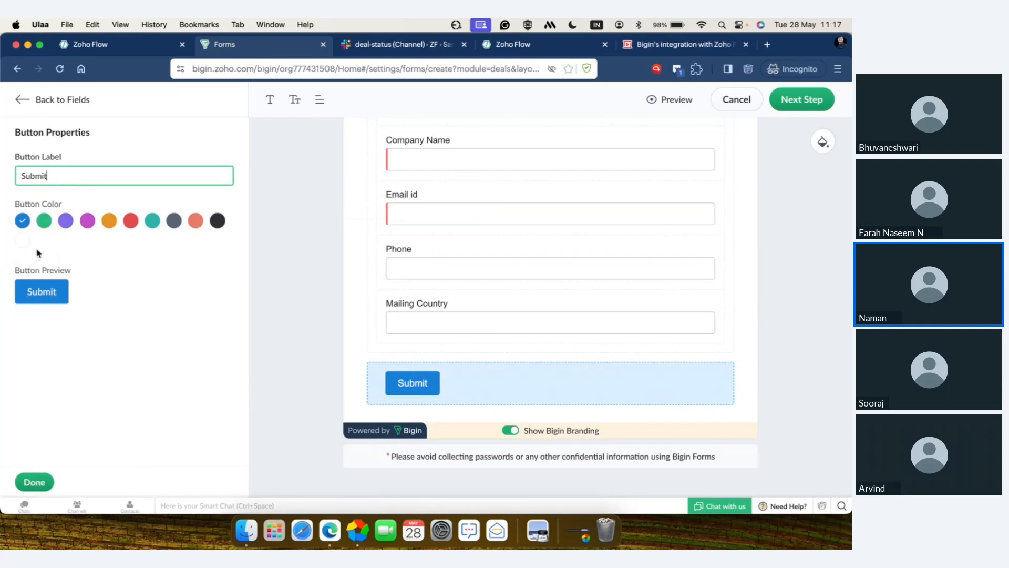
{"action": "left_click", "coordinate": [45, 483]}
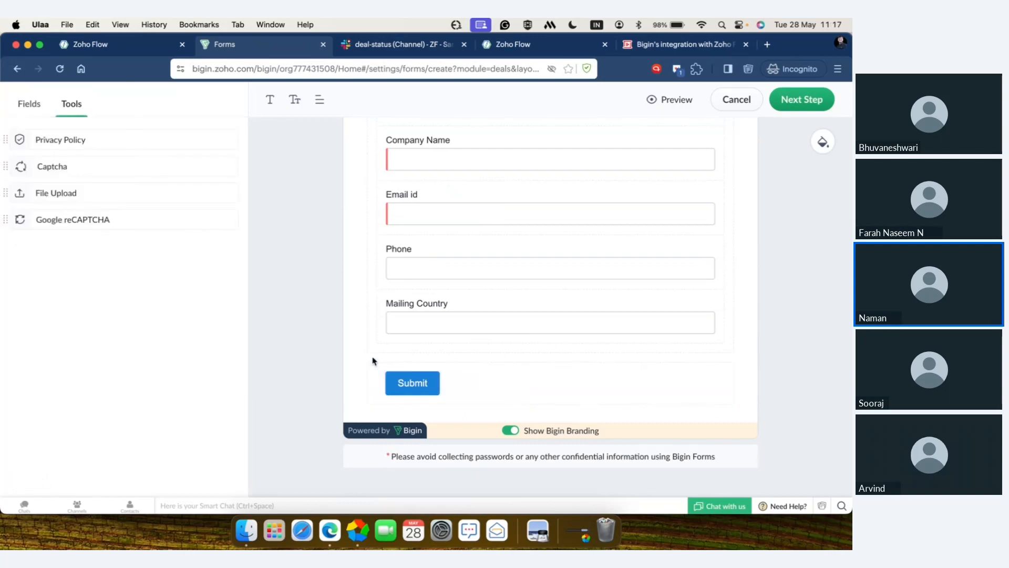
{"action": "left_click", "coordinate": [516, 432]}
{"action": "left_click", "coordinate": [516, 432]}
Step: Preview the Lead details form in the desktop, tablet and mobile layouts
{"action": "scroll", "coordinate": [517, 433], "scroll_direction": "up", "scroll_amount": 4}
{"action": "left_click", "coordinate": [679, 101]}
{"action": "left_click", "coordinate": [425, 98]}
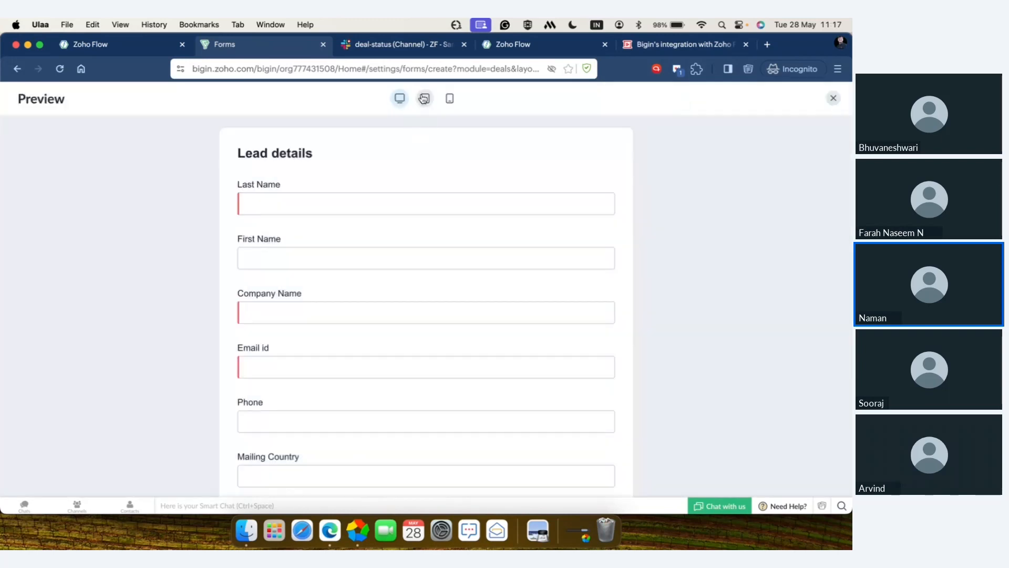
{"action": "left_click", "coordinate": [451, 100]}
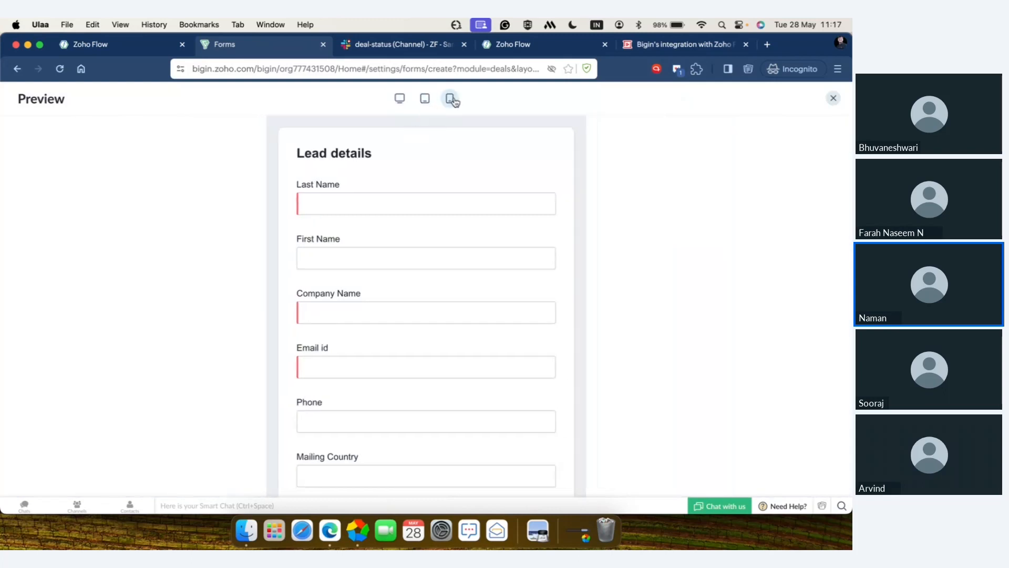
{"action": "left_click", "coordinate": [399, 98]}
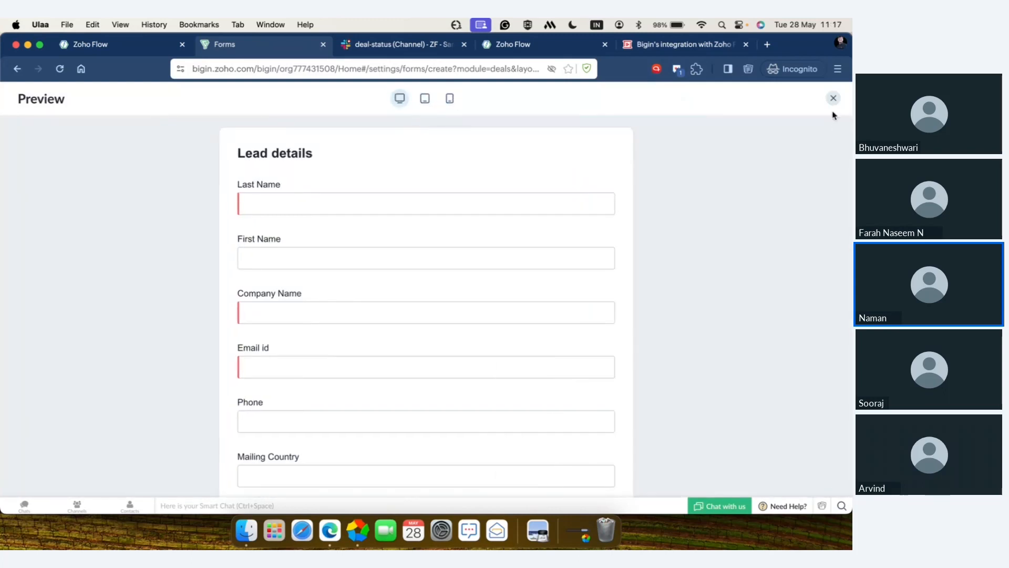
{"action": "left_click", "coordinate": [839, 104]}
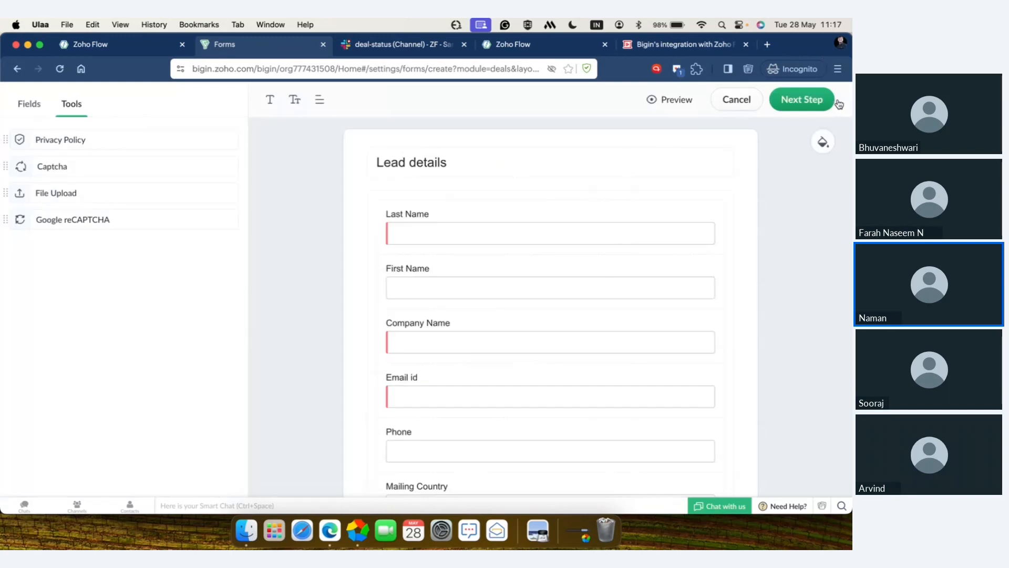
Step: Review the form link, assigned owner and sub-pipeline stage in the submission rules, and save the form
{"action": "left_click", "coordinate": [794, 107]}
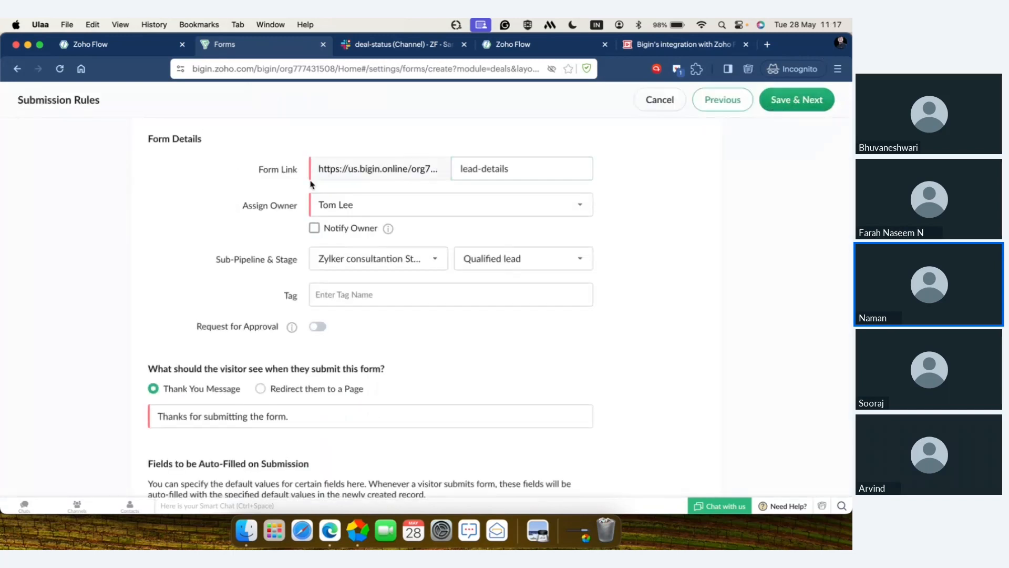
{"action": "left_click", "coordinate": [519, 168]}
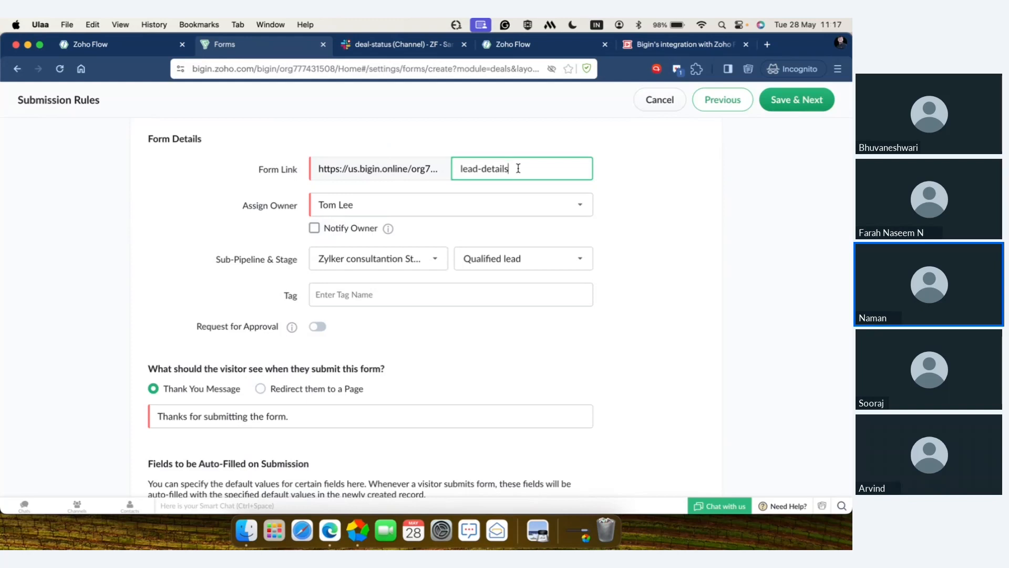
{"action": "left_click", "coordinate": [481, 208]}
{"action": "scroll", "coordinate": [473, 330], "scroll_direction": "down", "scroll_amount": 5}
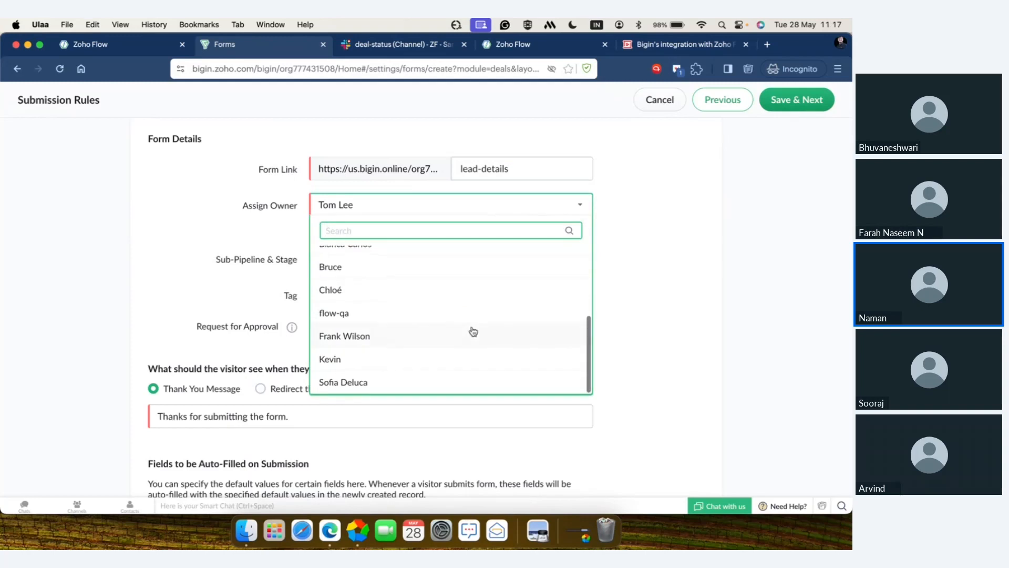
{"action": "scroll", "coordinate": [473, 330], "scroll_direction": "up", "scroll_amount": 4}
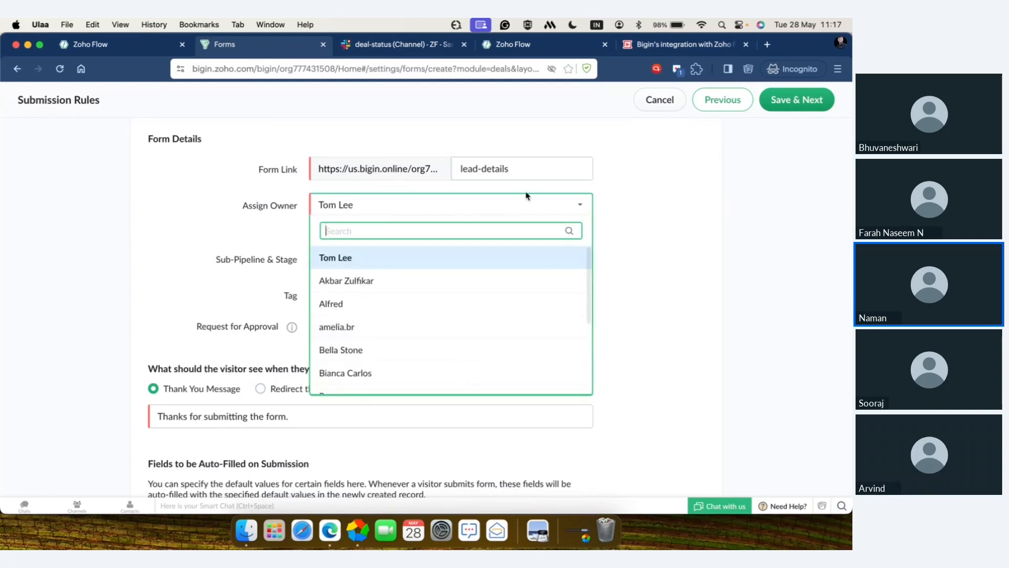
{"action": "left_click", "coordinate": [525, 204]}
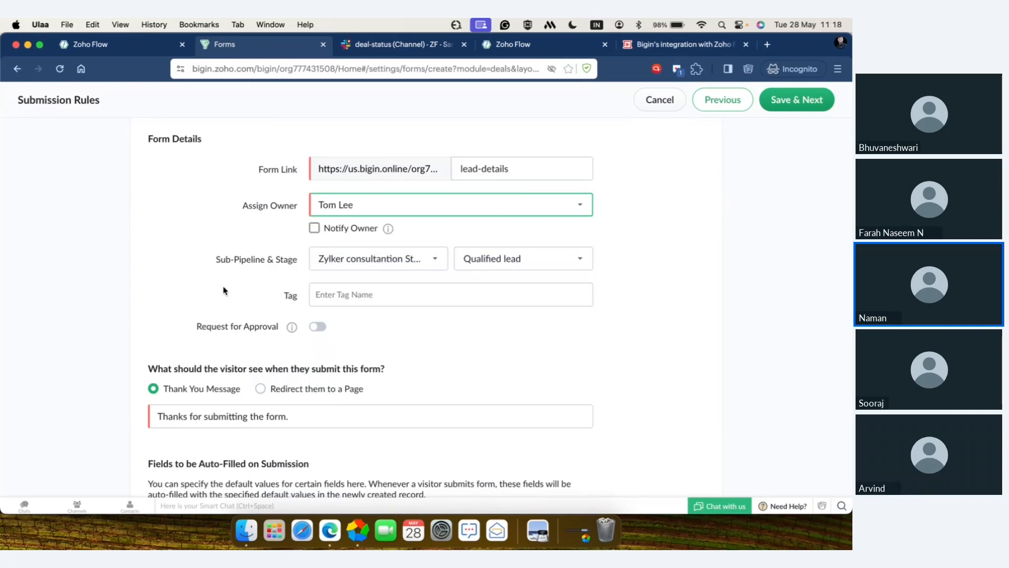
{"action": "scroll", "coordinate": [225, 290], "scroll_direction": "down", "scroll_amount": 2}
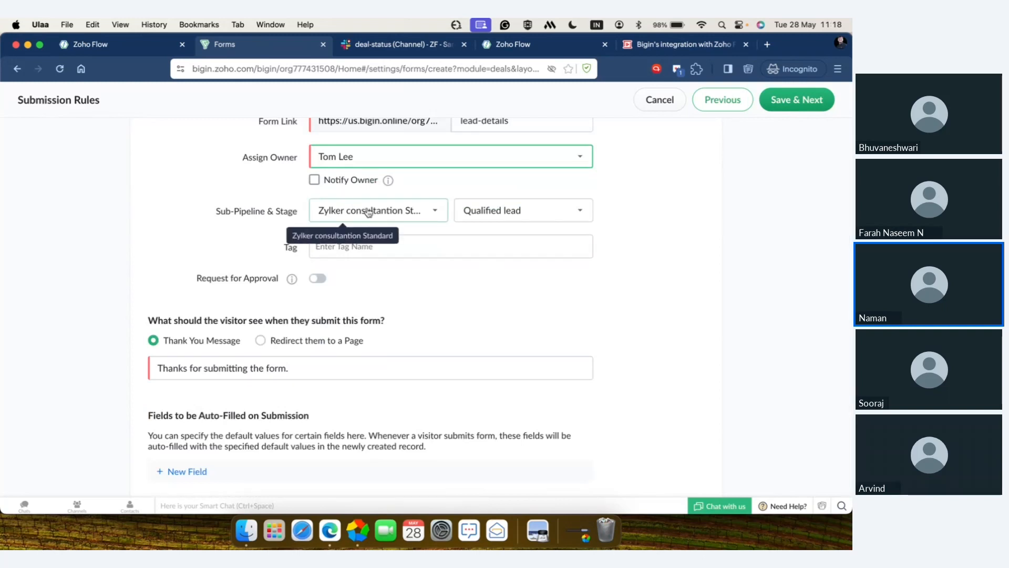
{"action": "left_click", "coordinate": [523, 215]}
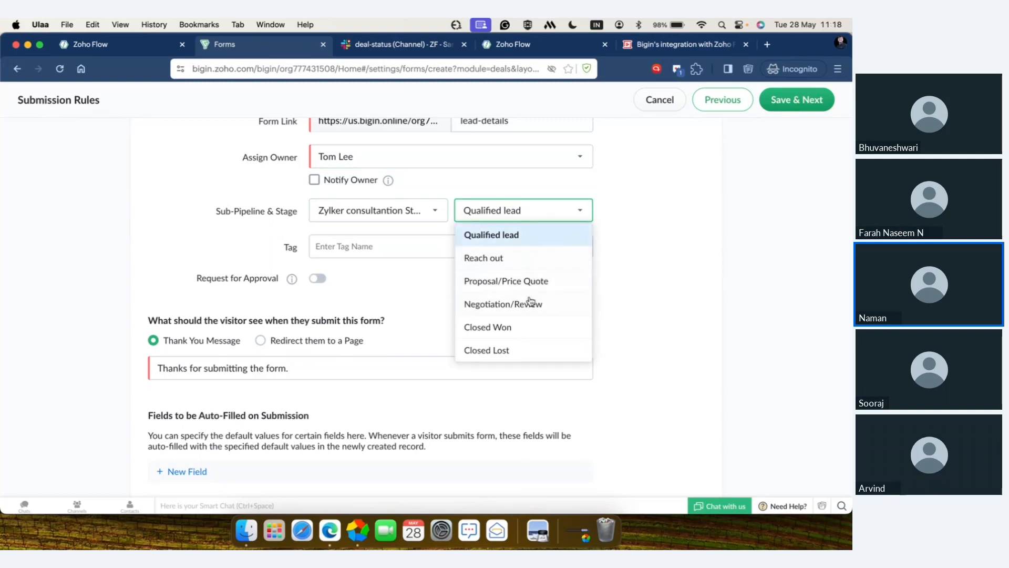
{"action": "left_click", "coordinate": [545, 210]}
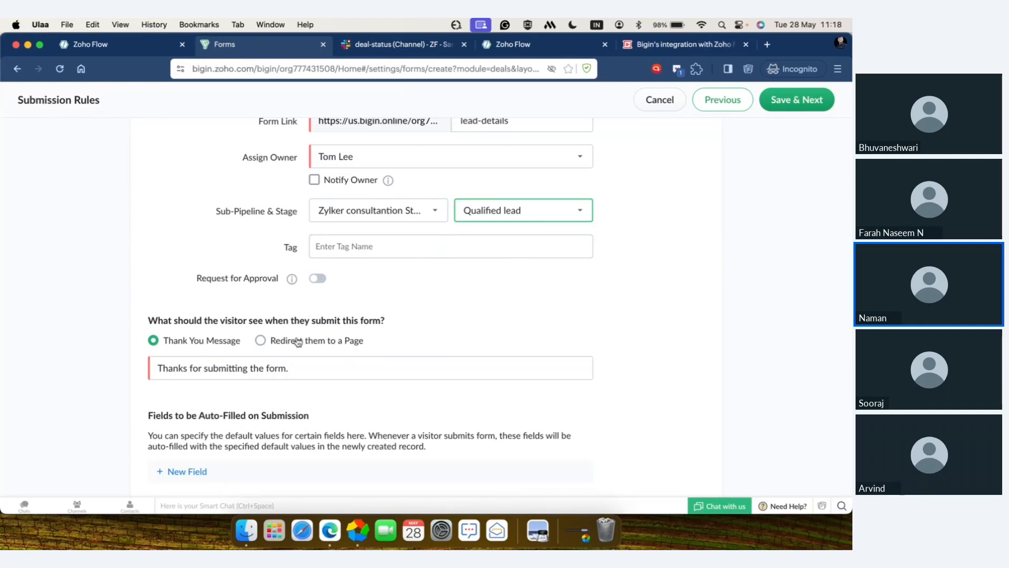
{"action": "scroll", "coordinate": [298, 342], "scroll_direction": "up", "scroll_amount": 2}
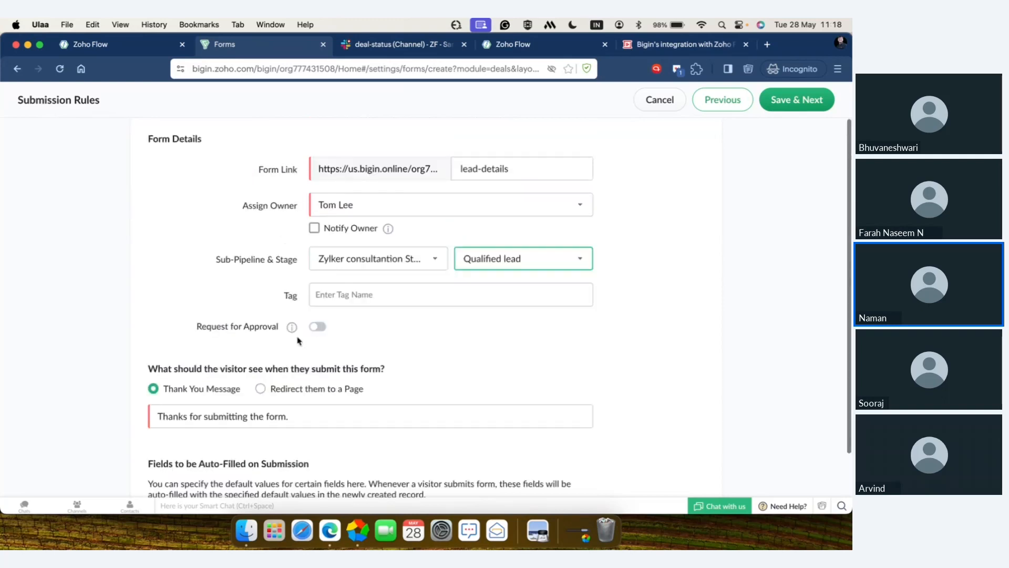
{"action": "left_click", "coordinate": [807, 100]}
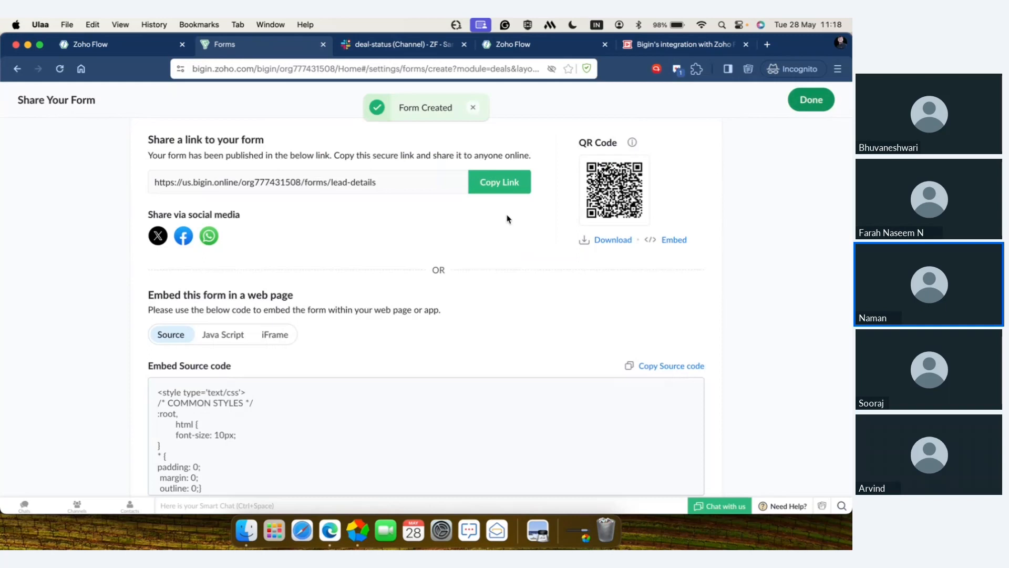
Step: Copy the form's share link and open it in a new browser tab
{"action": "left_click", "coordinate": [507, 180]}
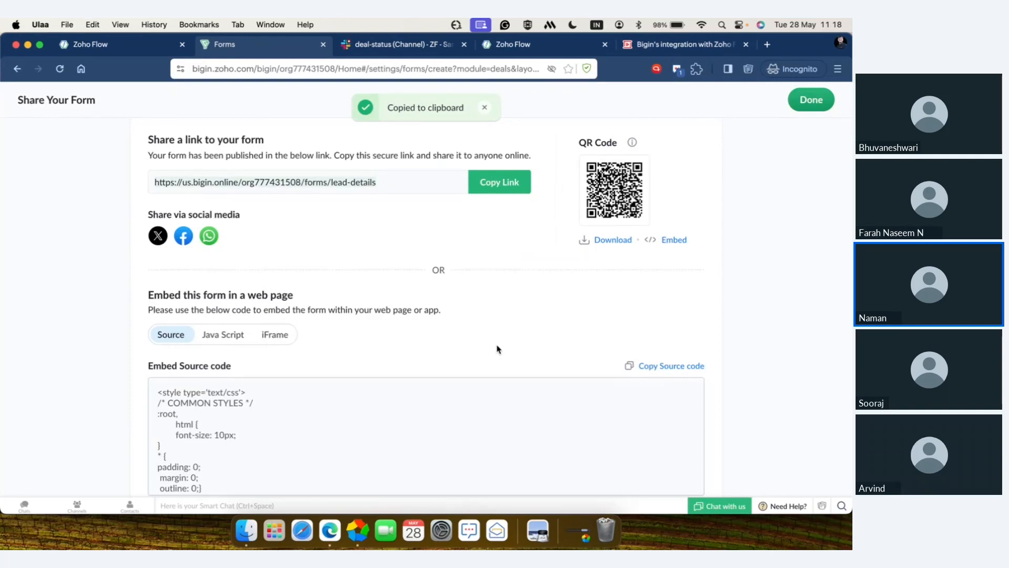
{"action": "scroll", "coordinate": [498, 349], "scroll_direction": "down", "scroll_amount": 2}
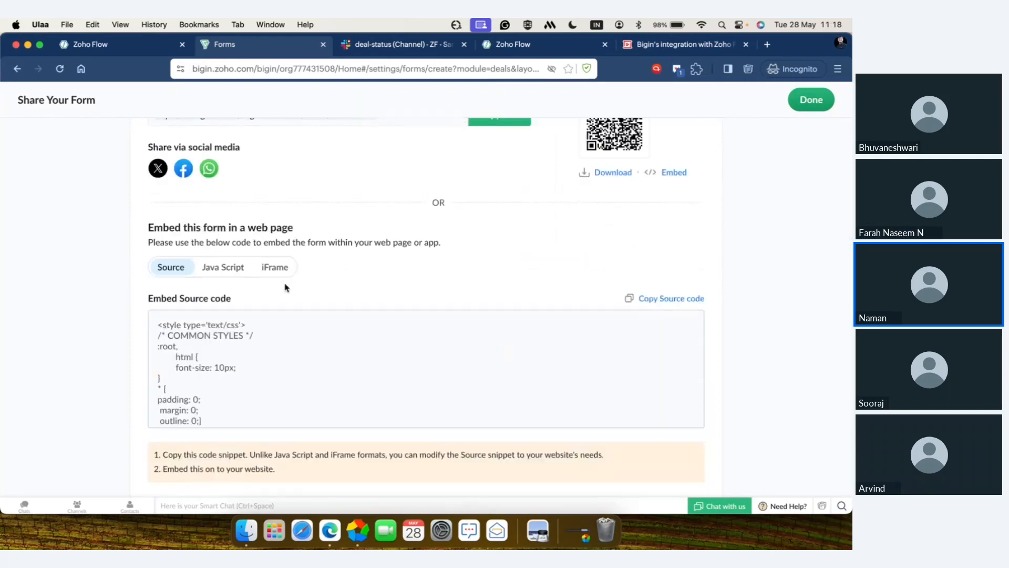
{"action": "left_click", "coordinate": [767, 44]}
{"action": "key", "text": "super+v"}
{"action": "key", "text": "Return"}
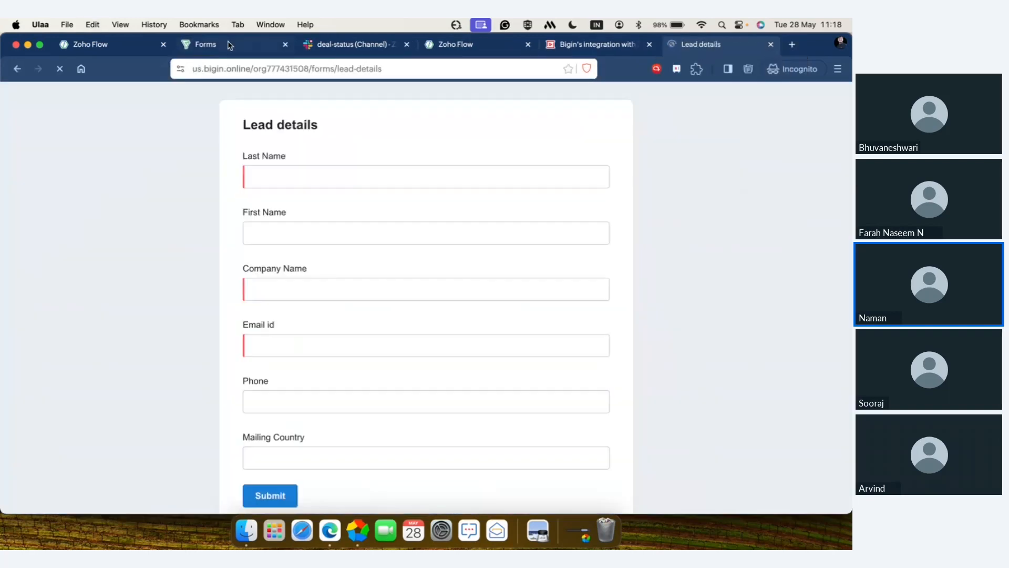
Step: Finish the form's sharing setup in Bigin and open the Pipelines view
{"action": "left_click", "coordinate": [230, 46]}
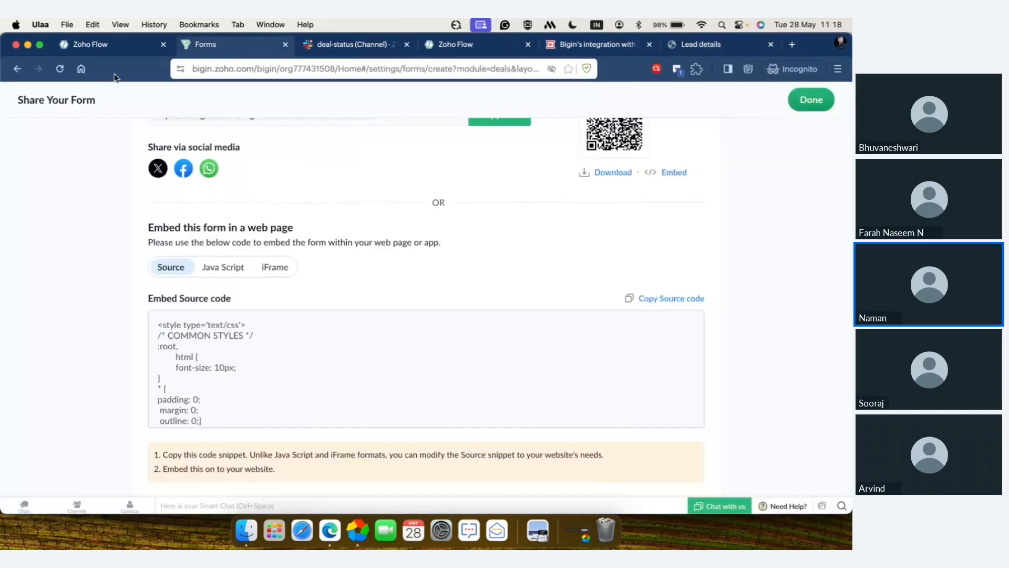
{"action": "scroll", "coordinate": [839, 140], "scroll_direction": "up", "scroll_amount": 2}
{"action": "left_click", "coordinate": [811, 99]}
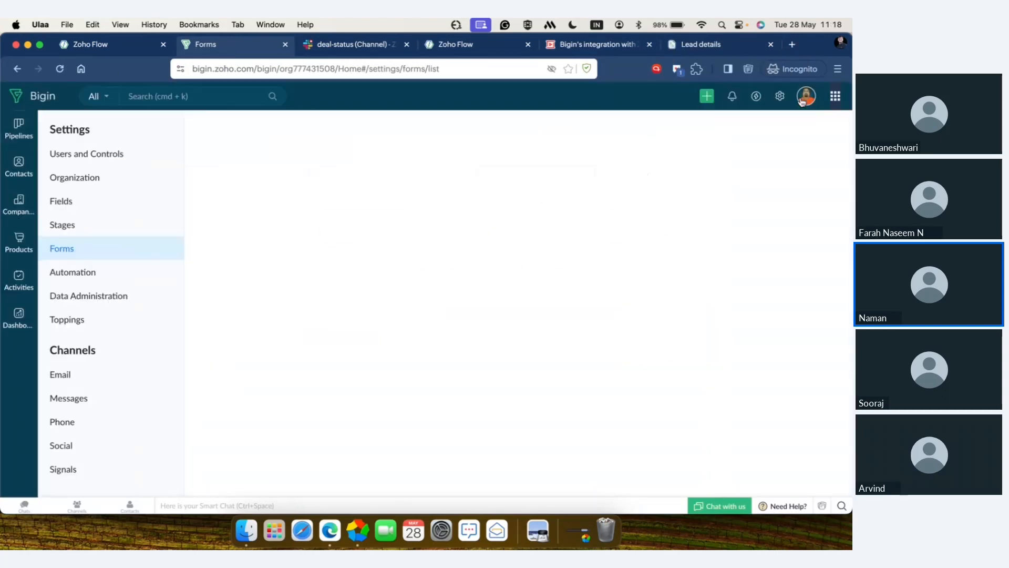
{"action": "left_click", "coordinate": [21, 126]}
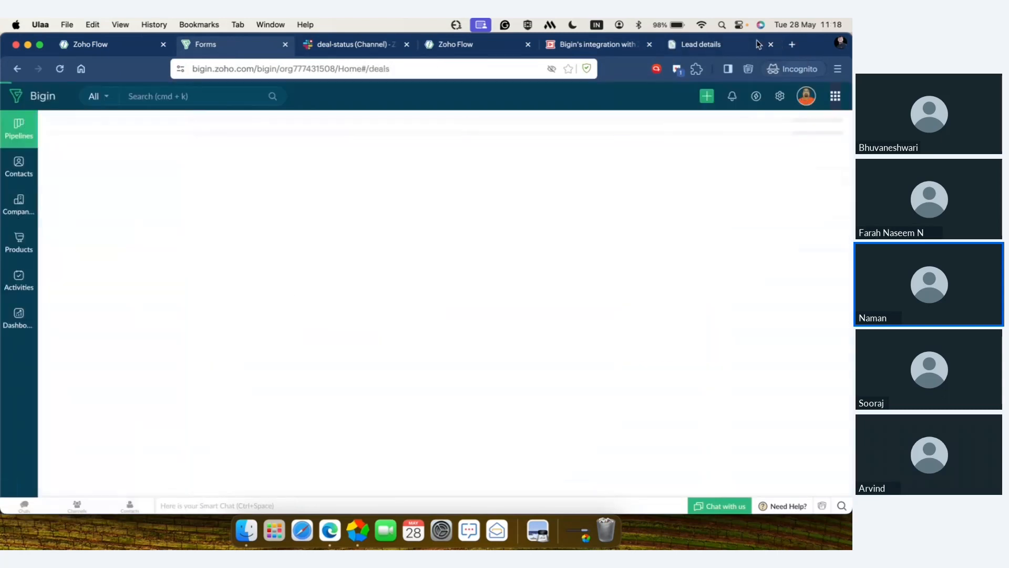
Step: Fill in the test lead's last name and first name on the published Lead details form
{"action": "left_click", "coordinate": [718, 46]}
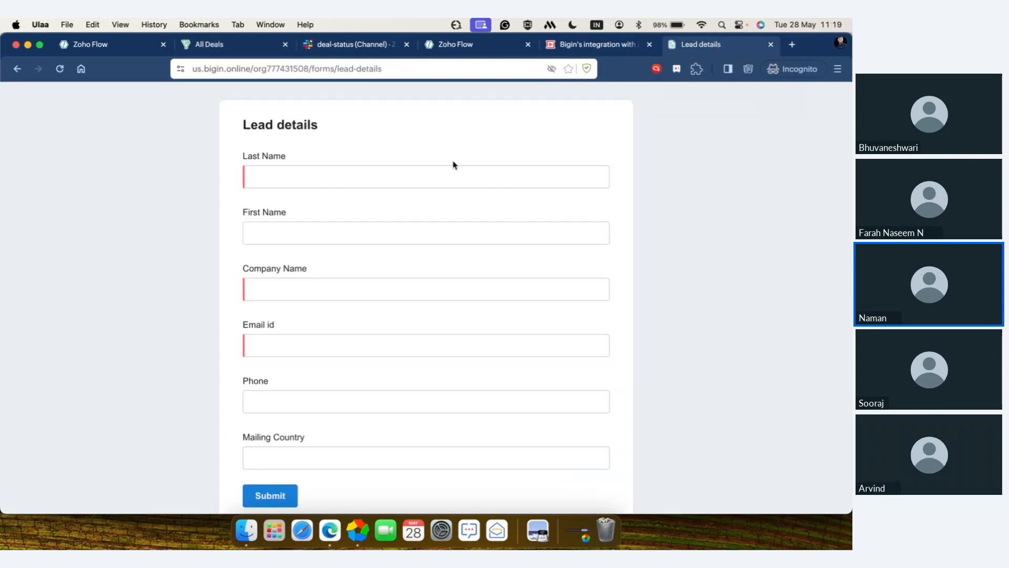
{"action": "left_click", "coordinate": [433, 179]}
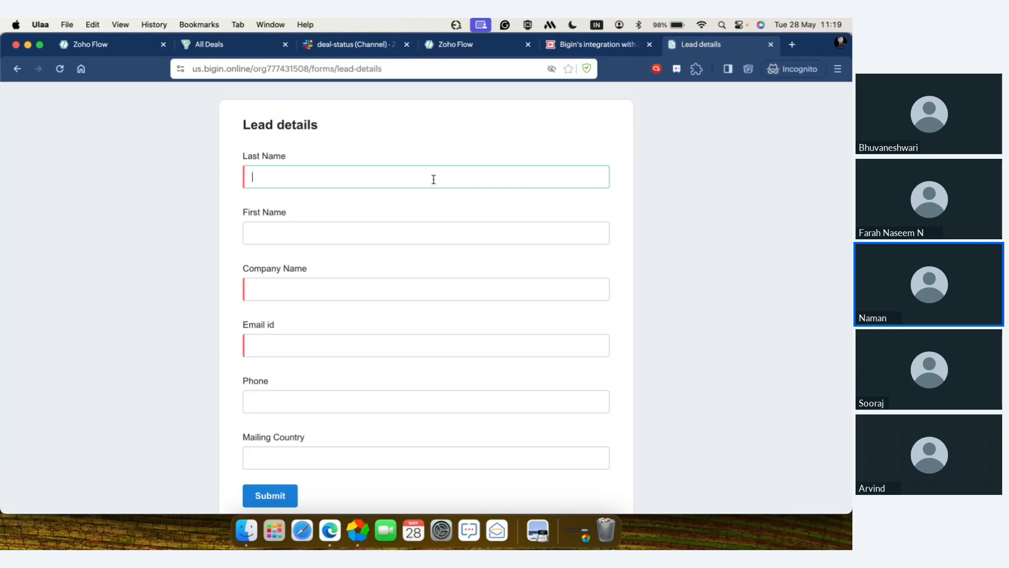
{"action": "left_click", "coordinate": [427, 231]}
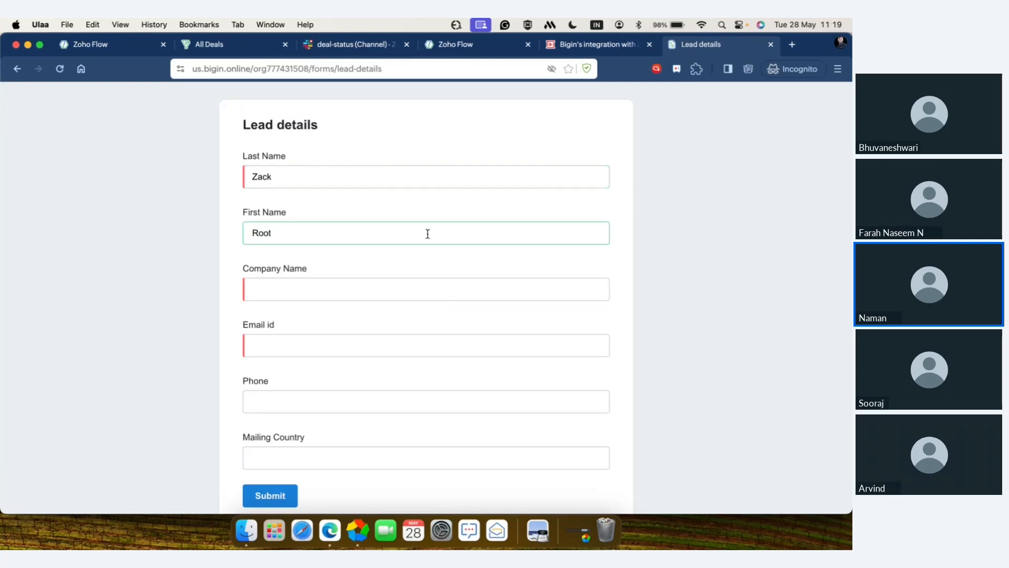
Step: Enter "Zack's cars" as the company name and fill in the lead's email id
{"action": "left_click", "coordinate": [436, 292]}
{"action": "type", "text": "Zav"}
{"action": "type", "text": "k"}
{"action": "type", "text": "'s c"}
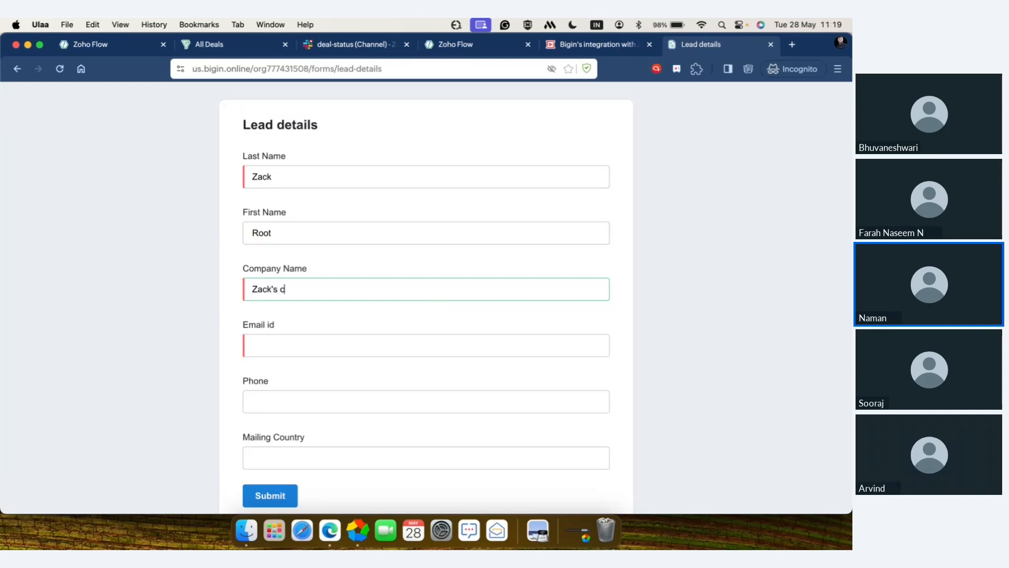
{"action": "type", "text": "ars"}
{"action": "left_click", "coordinate": [428, 353]}
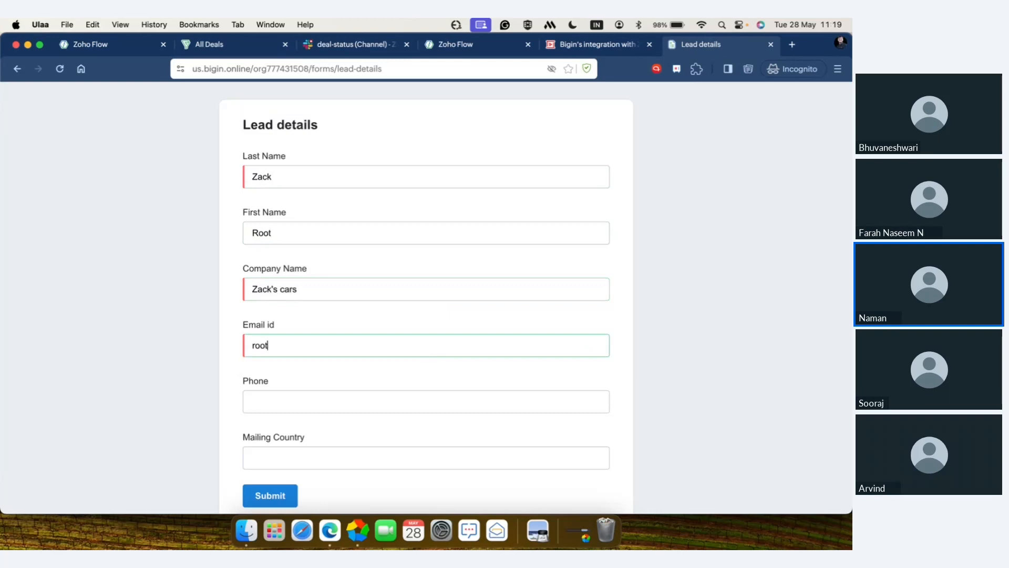
{"action": "scroll", "coordinate": [426, 294], "scroll_direction": "down", "scroll_amount": 2}
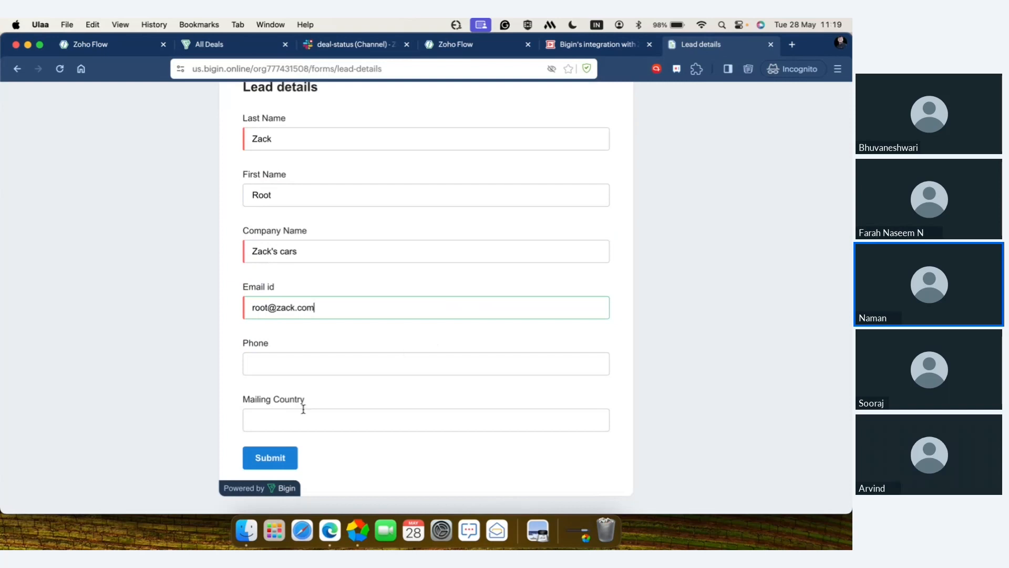
Step: Submit the form and reload the Zylker consultantion pipeline to check for the new deal
{"action": "left_click", "coordinate": [282, 458]}
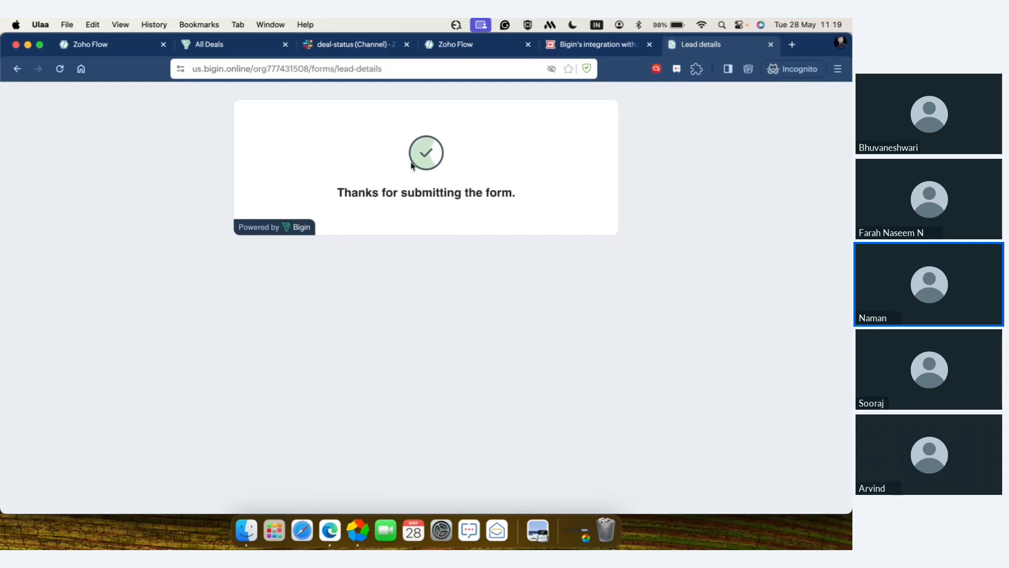
{"action": "left_click", "coordinate": [220, 48]}
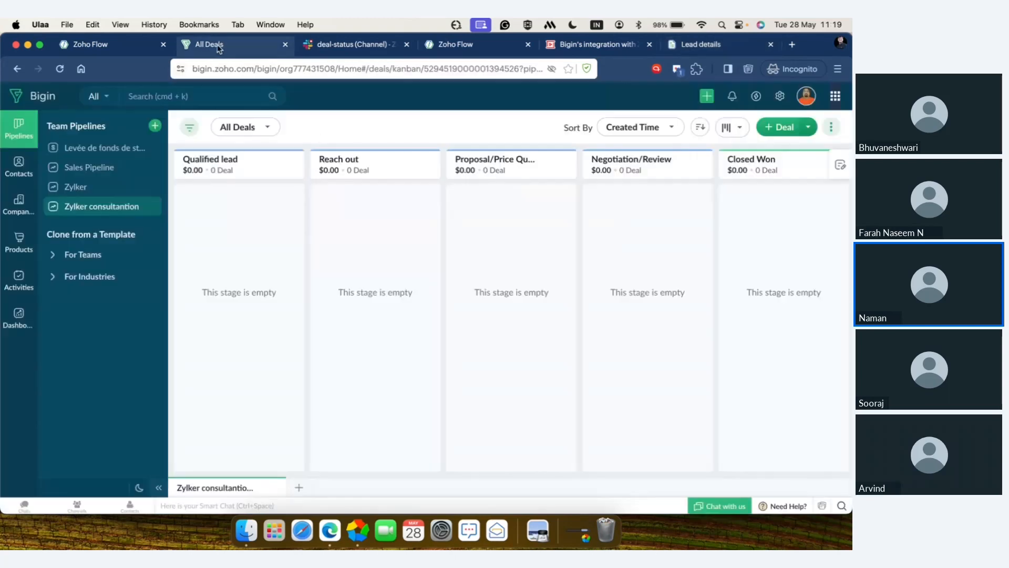
{"action": "left_click", "coordinate": [60, 75]}
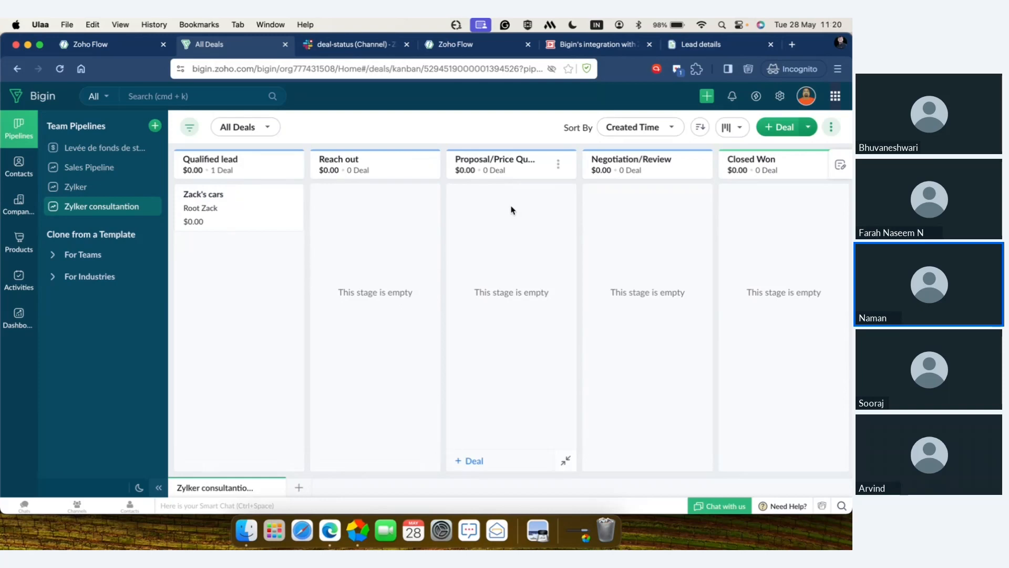
Step: Start a new stage automation for the Zylker consultantion pipeline, choosing Proposal/Price Quote as the stage
{"action": "left_click", "coordinate": [779, 96]}
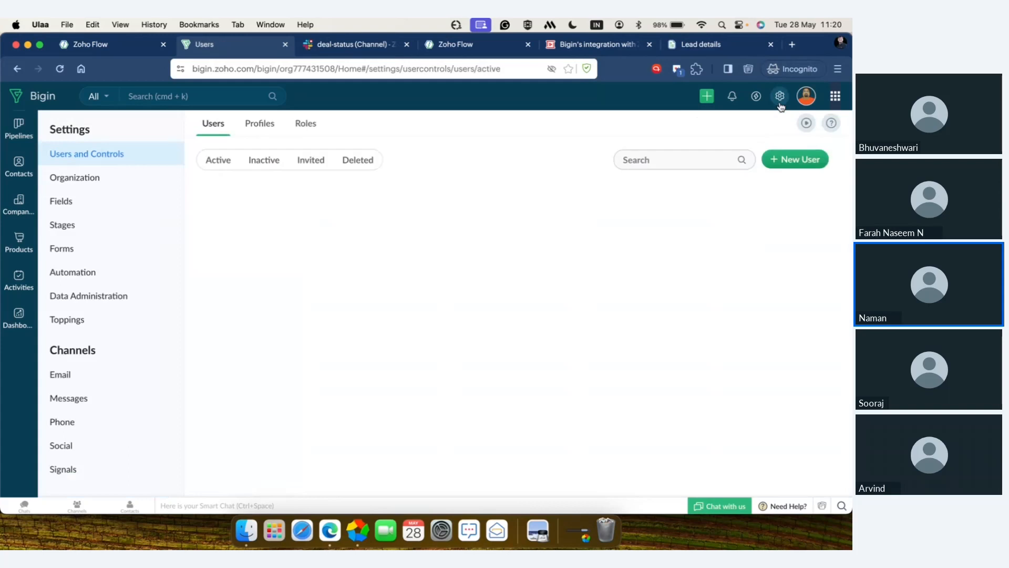
{"action": "left_click", "coordinate": [91, 275]}
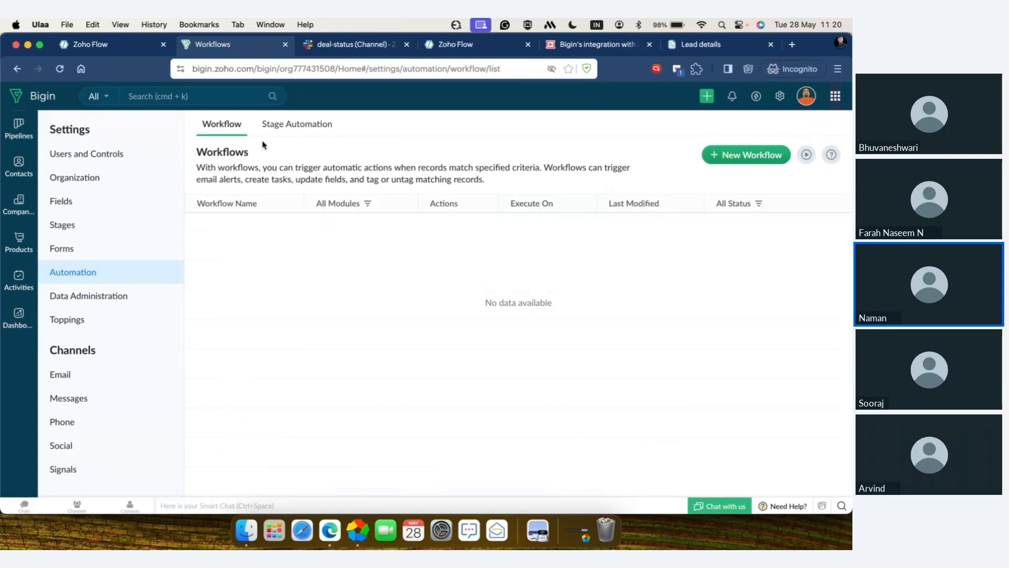
{"action": "left_click", "coordinate": [296, 127]}
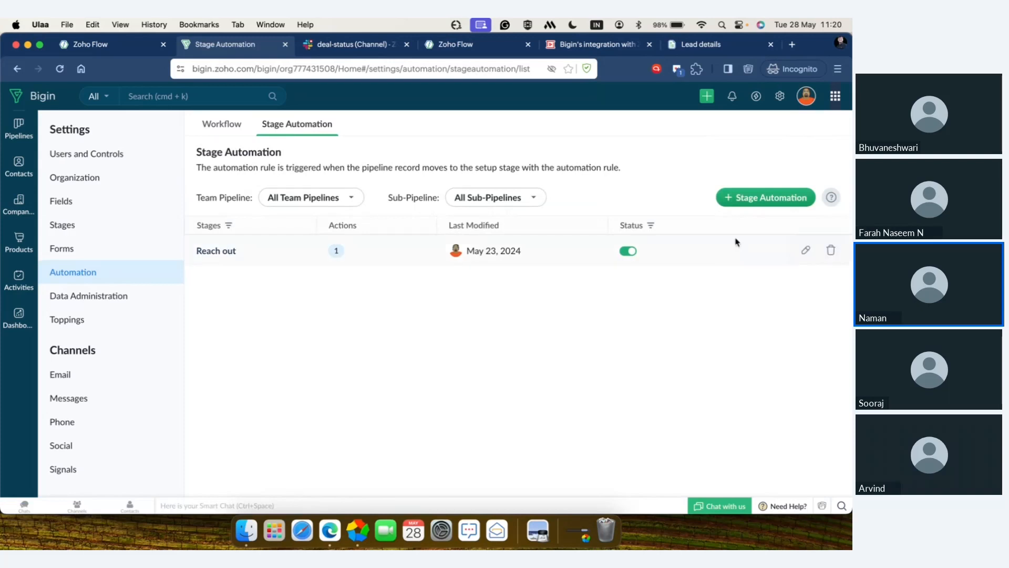
{"action": "left_click", "coordinate": [757, 203]}
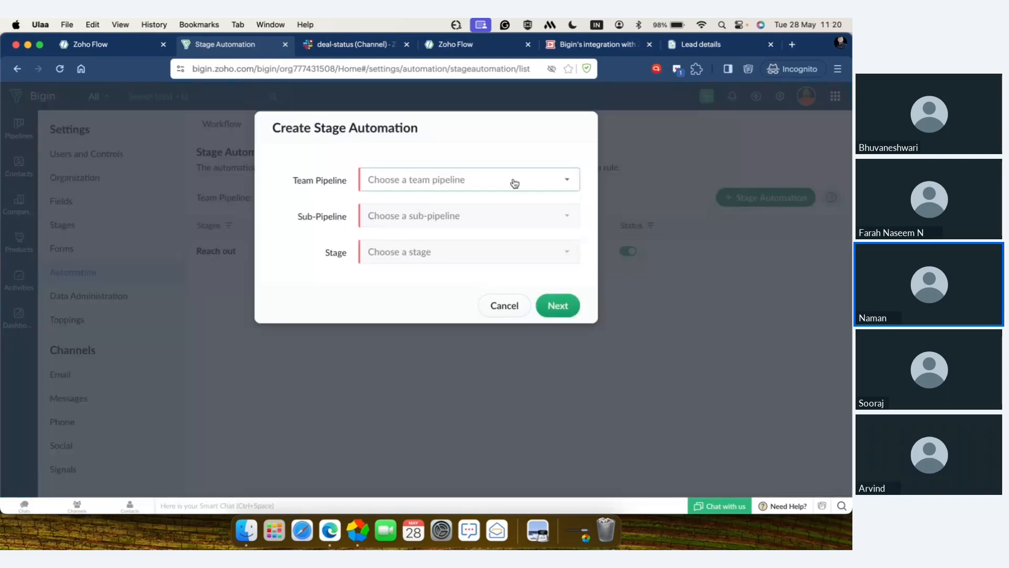
{"action": "left_click", "coordinate": [511, 182]}
{"action": "left_click", "coordinate": [475, 271]}
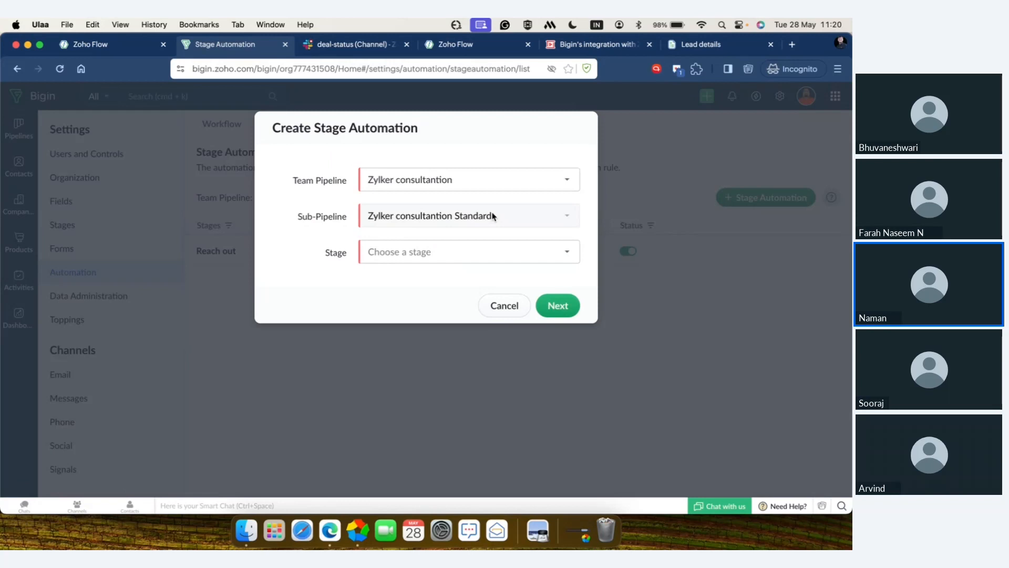
{"action": "left_click", "coordinate": [486, 253]}
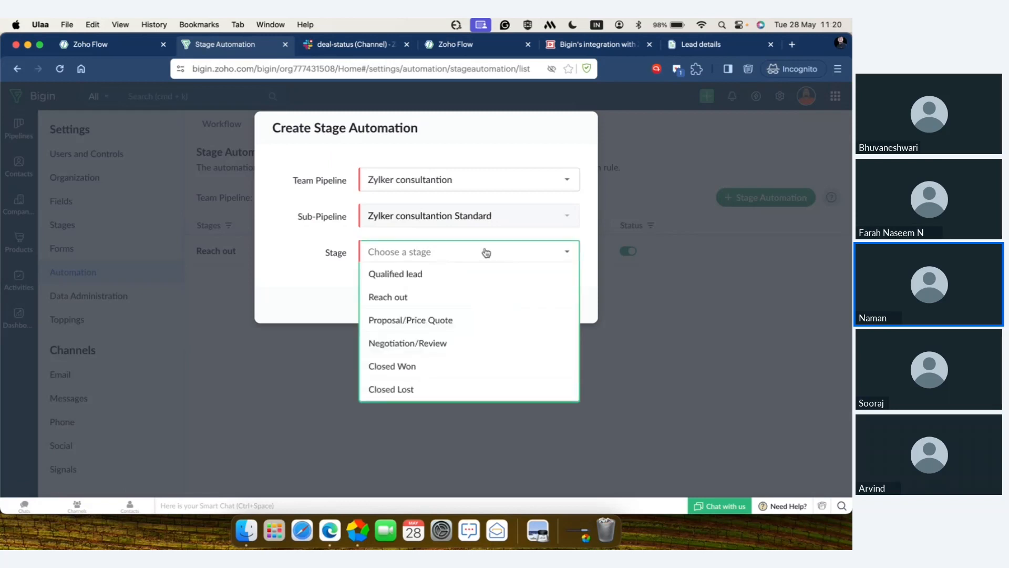
{"action": "left_click", "coordinate": [471, 321]}
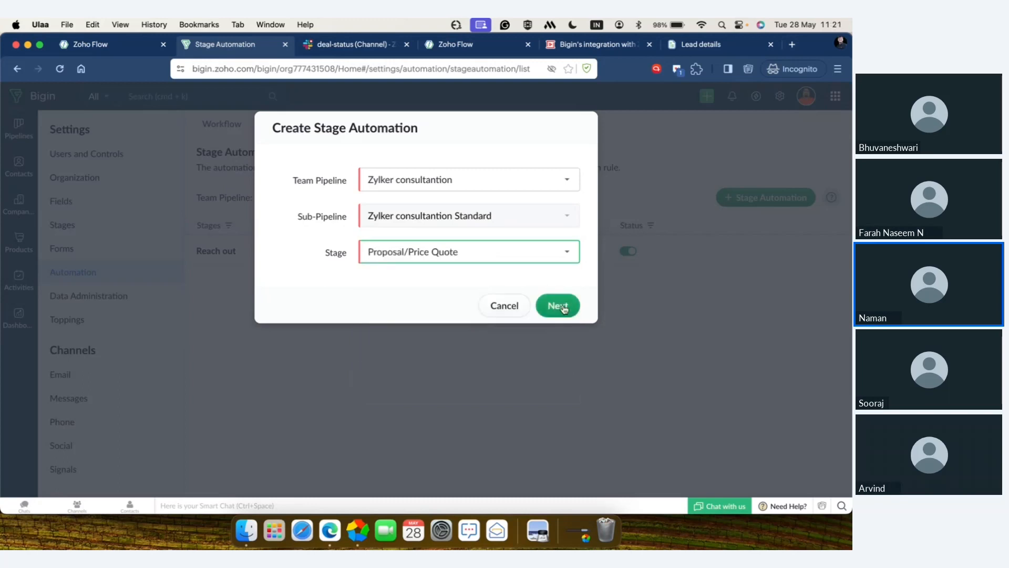
{"action": "left_click", "coordinate": [564, 307]}
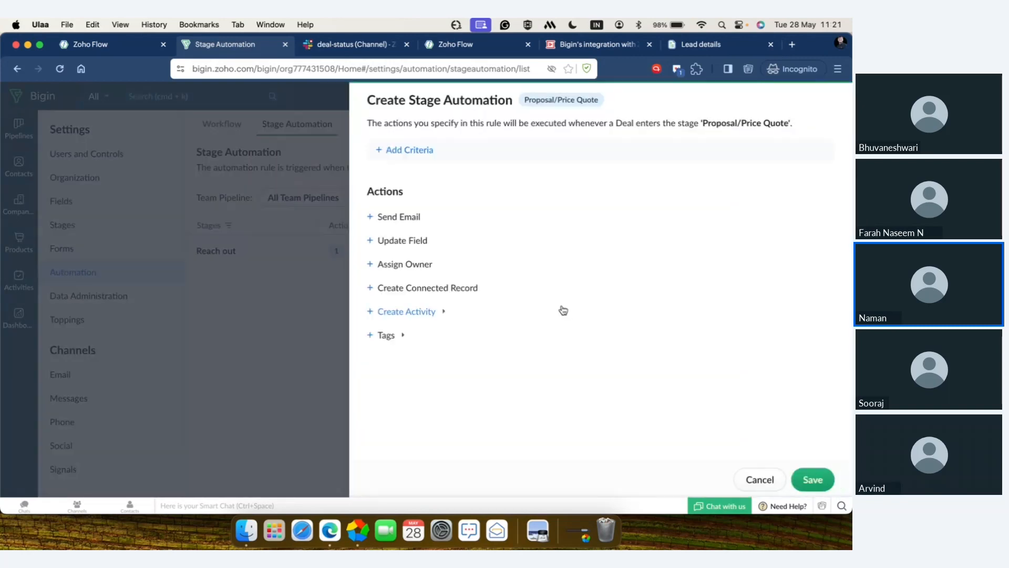
{"action": "left_click", "coordinate": [415, 152]}
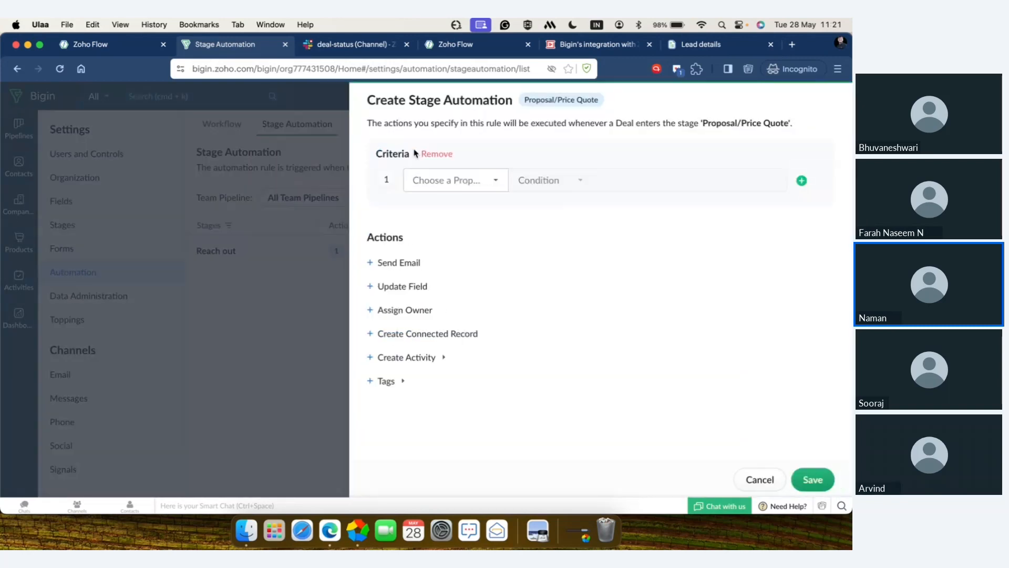
{"action": "left_click", "coordinate": [434, 181]}
{"action": "scroll", "coordinate": [464, 260], "scroll_direction": "down", "scroll_amount": 4}
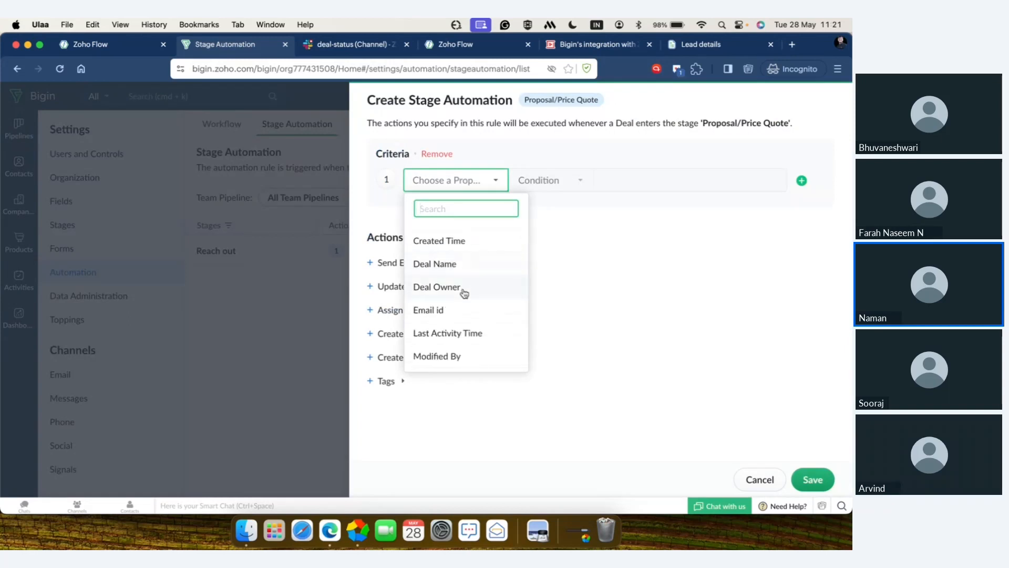
{"action": "scroll", "coordinate": [458, 311], "scroll_direction": "down", "scroll_amount": 3}
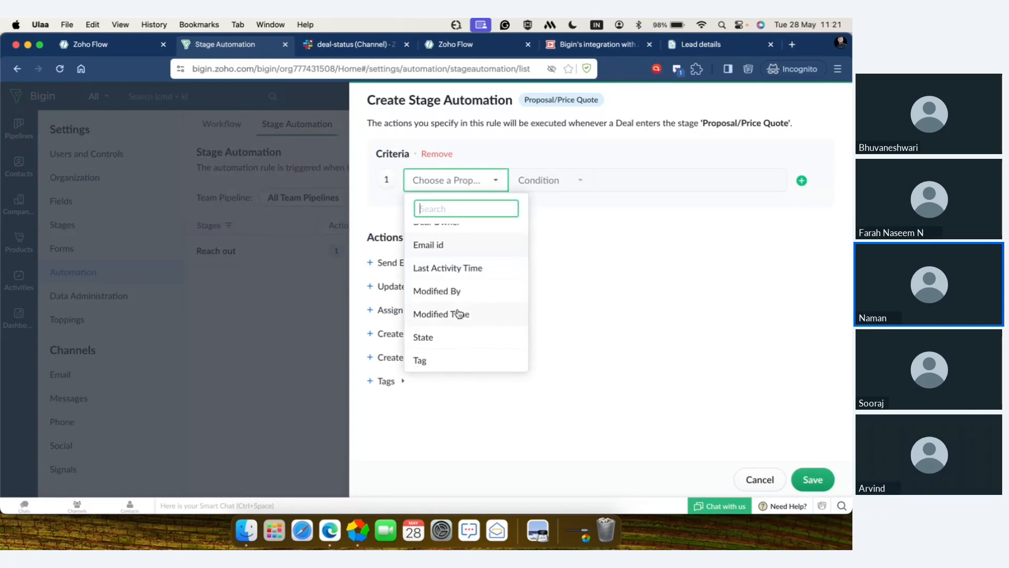
{"action": "left_click", "coordinate": [552, 202]}
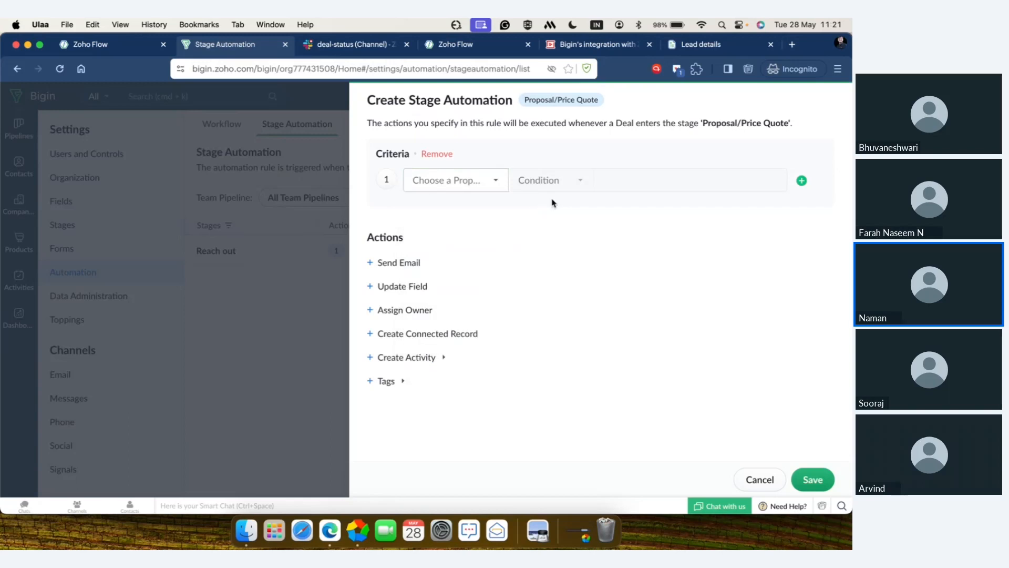
{"action": "left_click", "coordinate": [425, 155]}
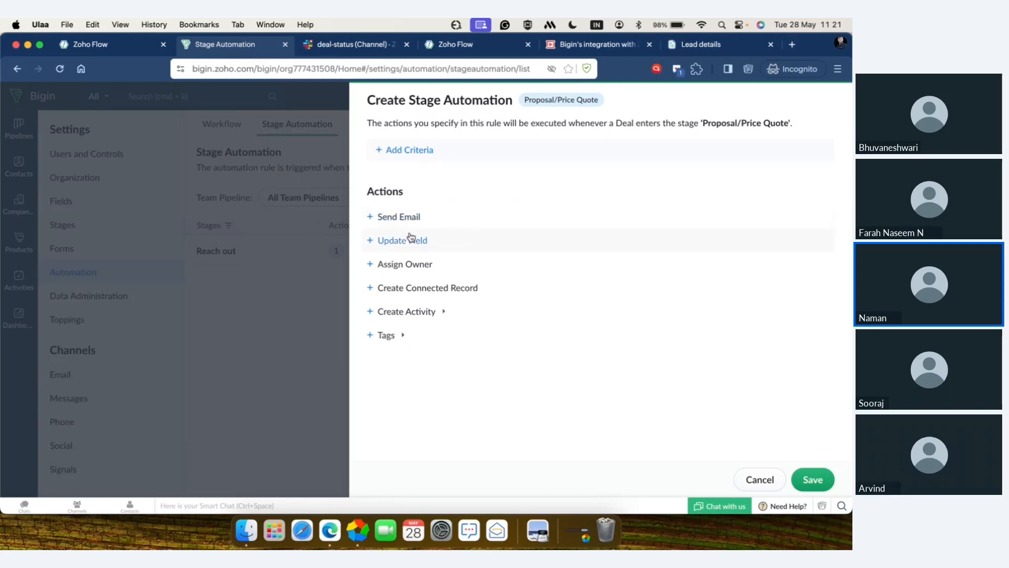
Step: Add an Assign Owner action that delegates the current record to one selected user, and save the stage automation
{"action": "left_click", "coordinate": [408, 263]}
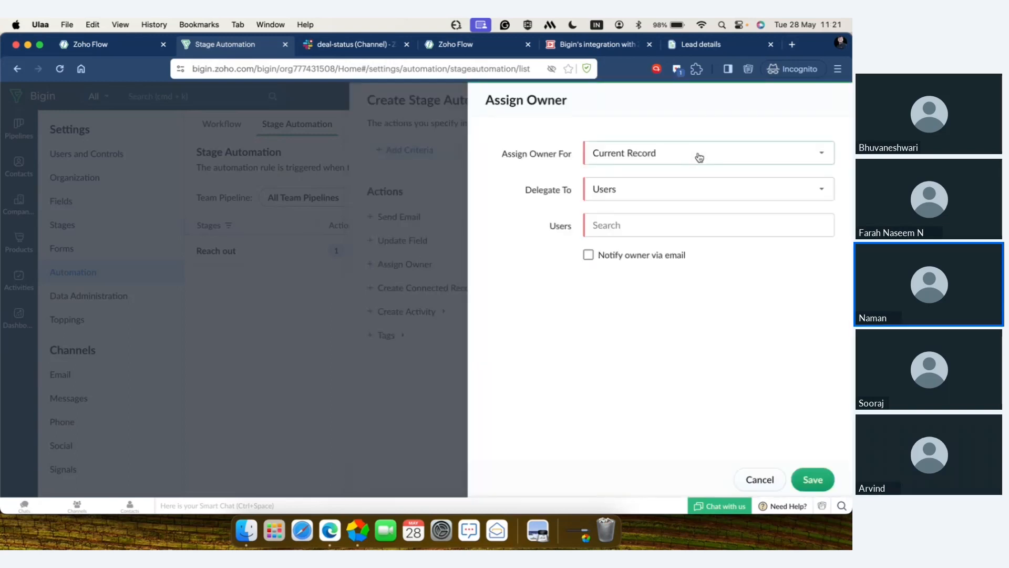
{"action": "left_click", "coordinate": [683, 196]}
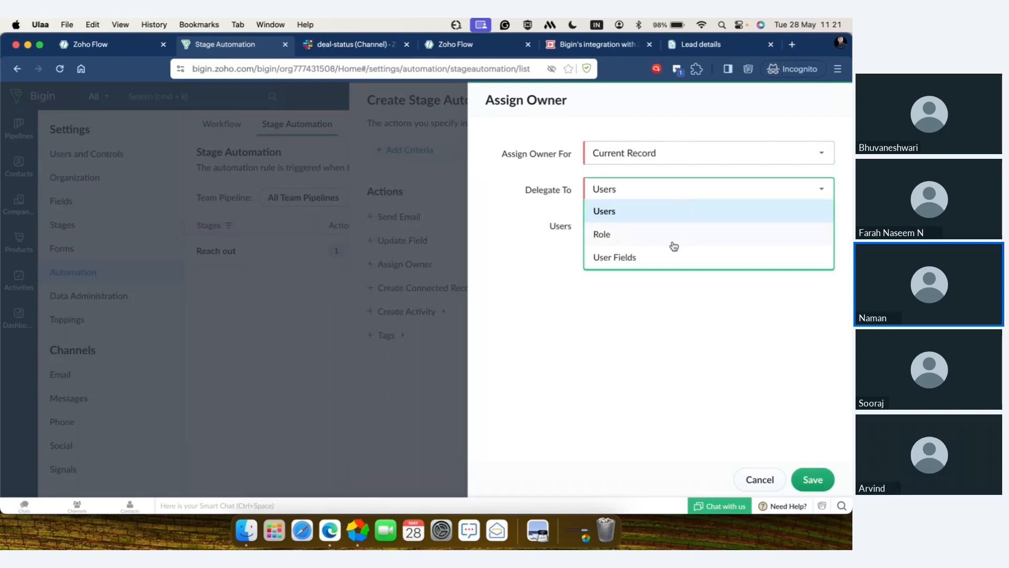
{"action": "left_click", "coordinate": [668, 220]}
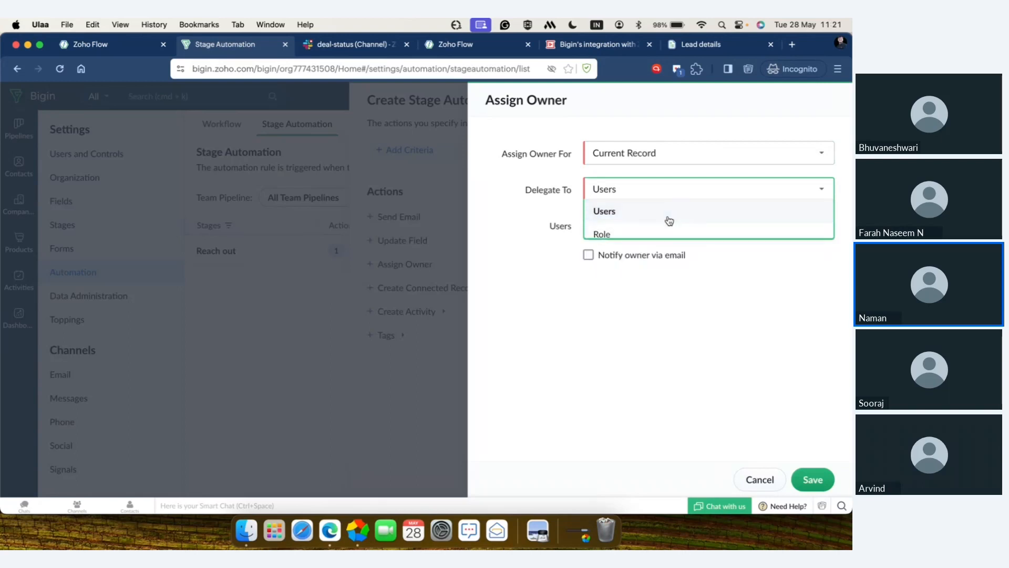
{"action": "left_click", "coordinate": [666, 227]}
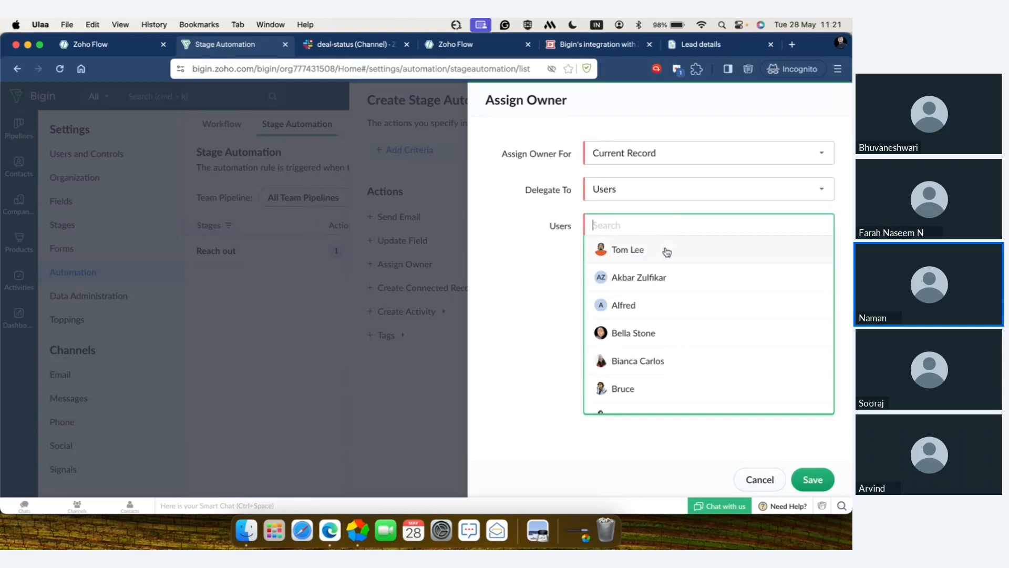
{"action": "left_click", "coordinate": [650, 338]}
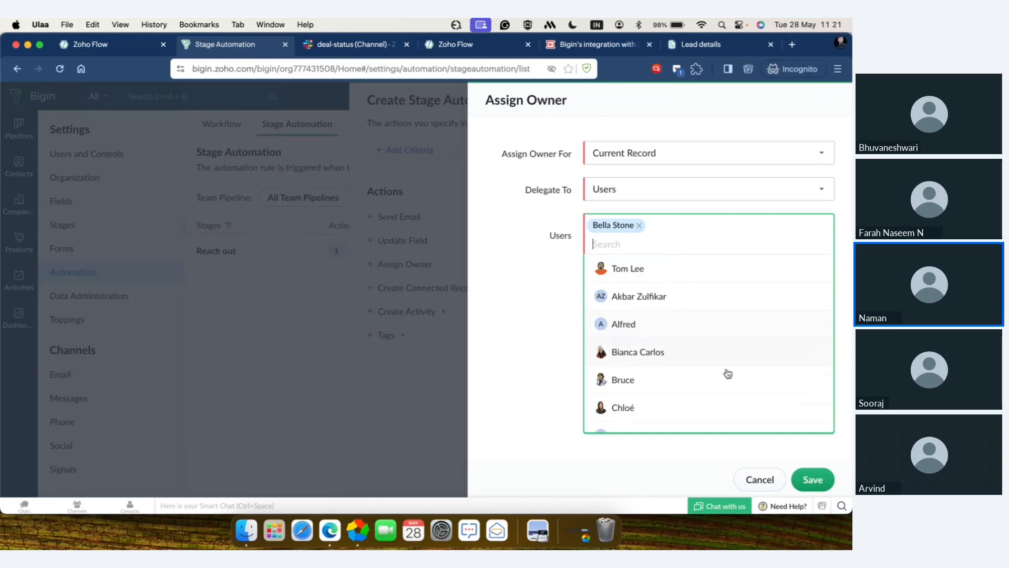
{"action": "left_click", "coordinate": [813, 479]}
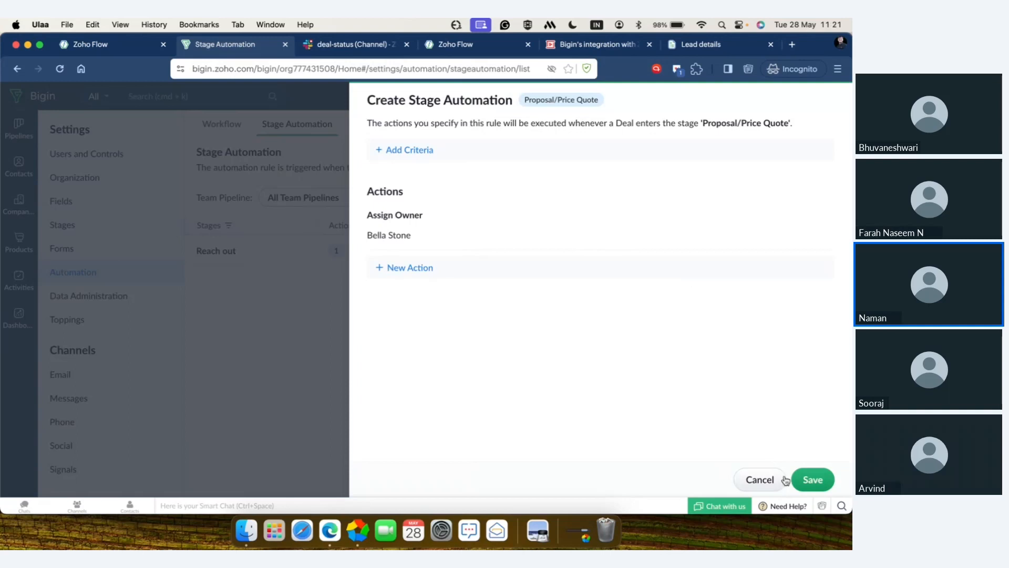
{"action": "left_click", "coordinate": [808, 482]}
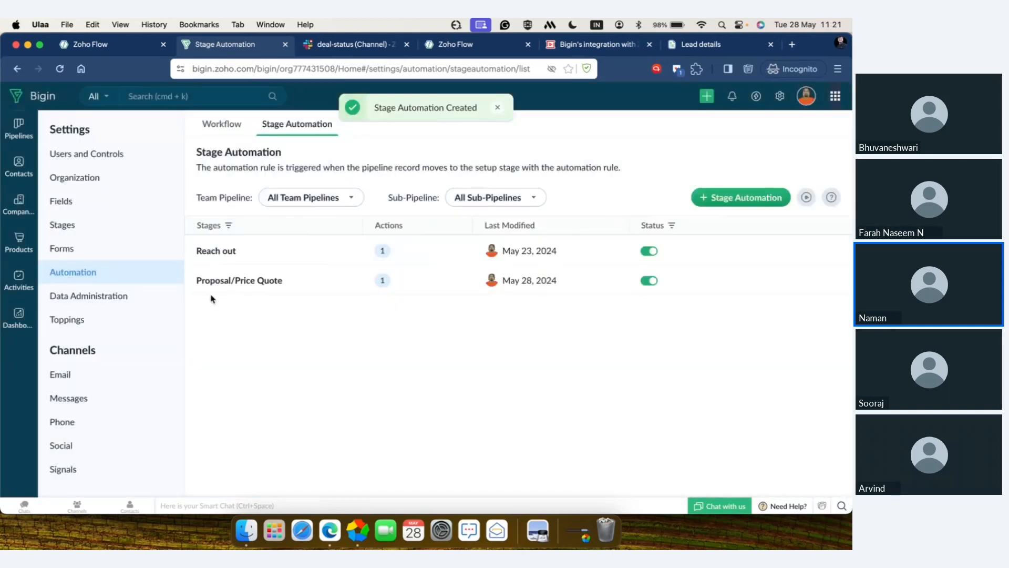
Step: Check the owner of the Zack's cars deal in the Zylker consultantion pipeline without changing the deal
{"action": "mouse_move", "coordinate": [251, 288]}
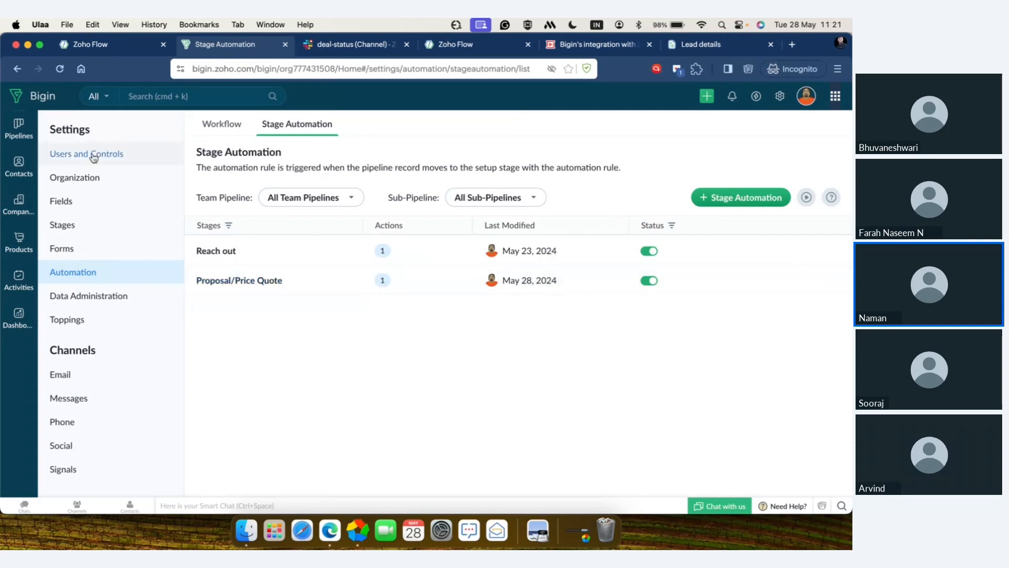
{"action": "left_click", "coordinate": [18, 128]}
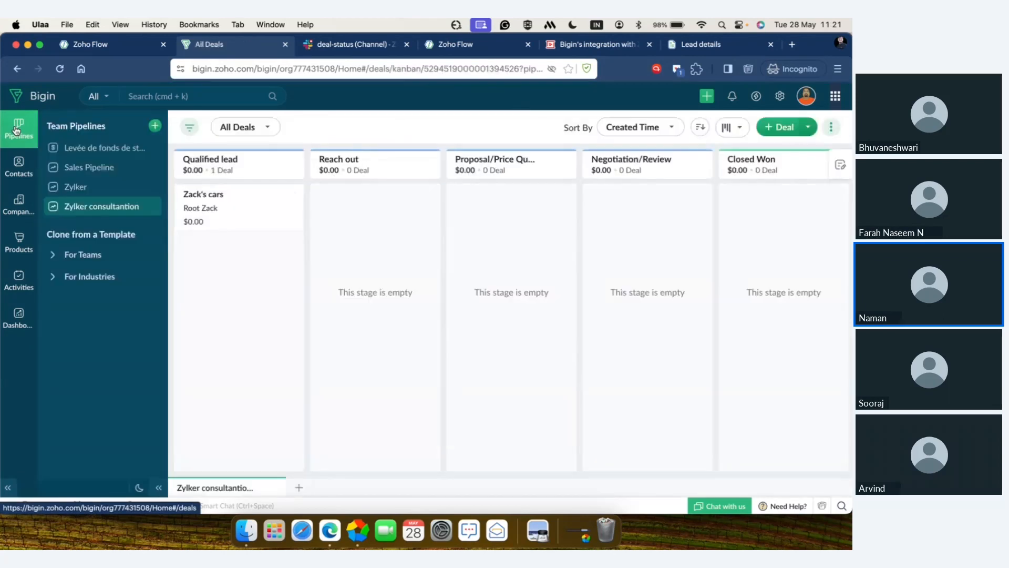
{"action": "mouse_move", "coordinate": [240, 205]}
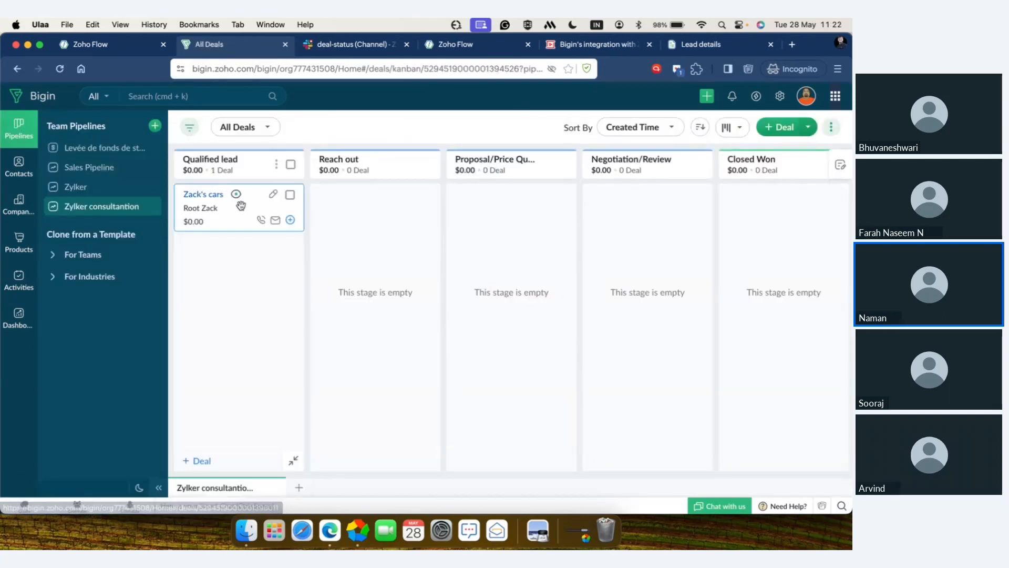
{"action": "left_click", "coordinate": [274, 194]}
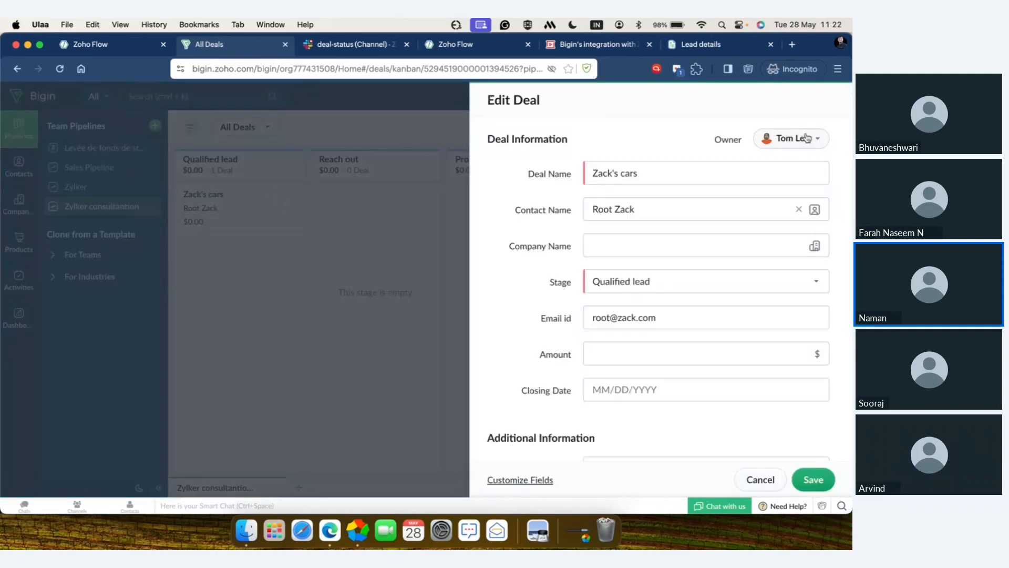
{"action": "left_click", "coordinate": [760, 480]}
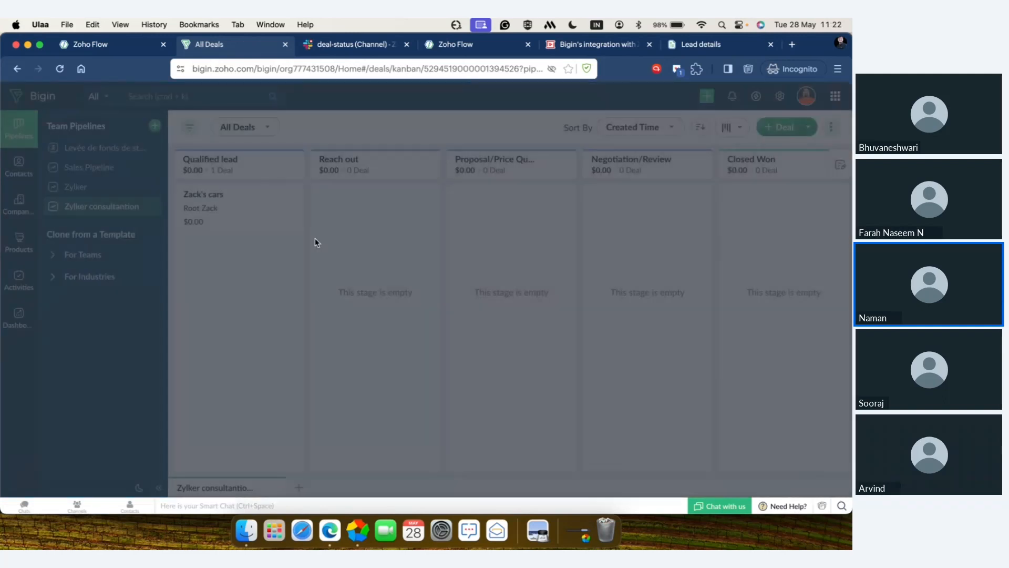
Step: Move the Zack's cars deal to Reach out and on to Proposal/Price Quote, checking its owner at each stage
{"action": "left_click_drag", "start_coordinate": [239, 209], "coordinate": [371, 214]}
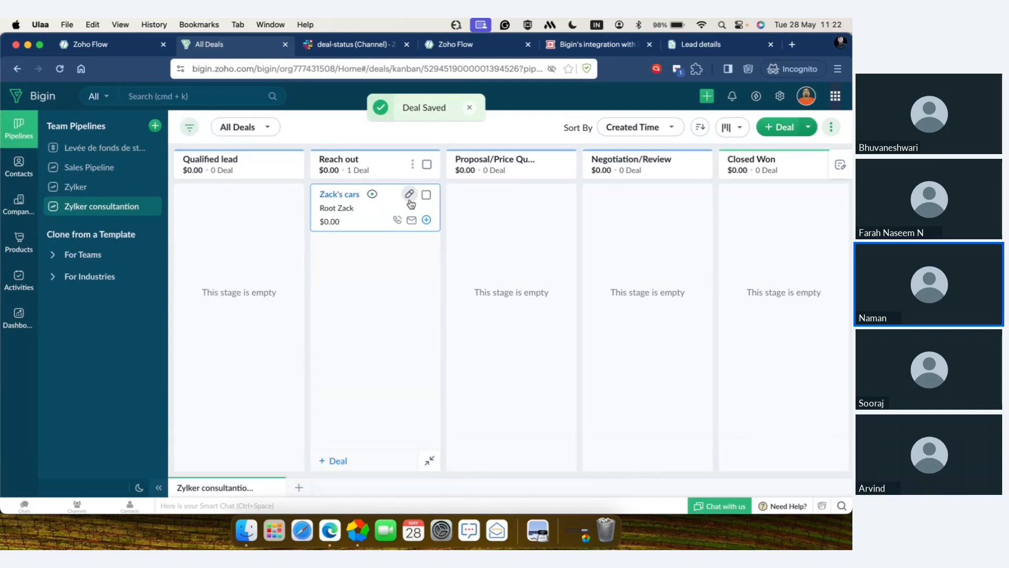
{"action": "left_click", "coordinate": [409, 195]}
{"action": "left_click", "coordinate": [760, 479]}
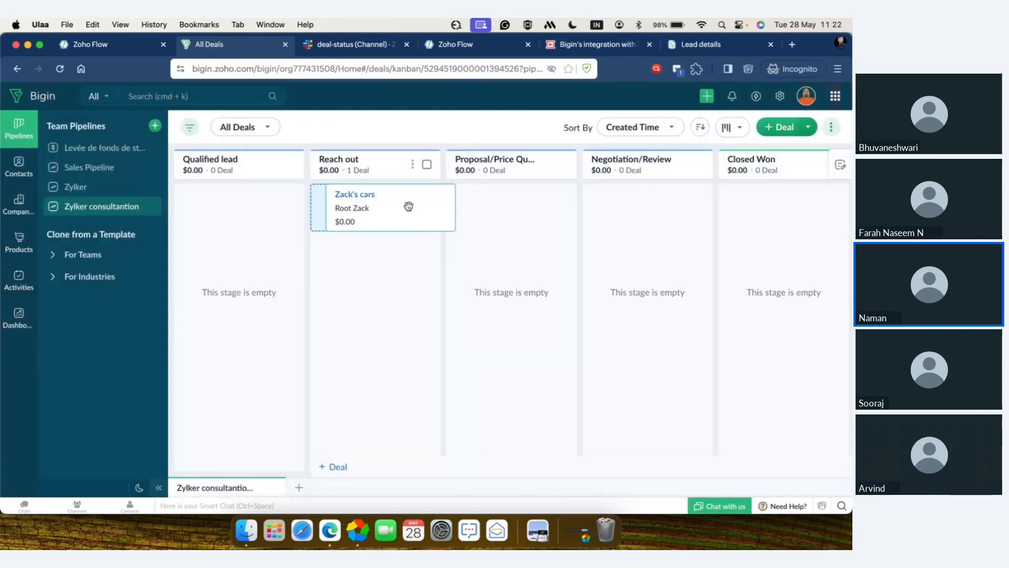
{"action": "left_click_drag", "start_coordinate": [408, 206], "coordinate": [499, 211]}
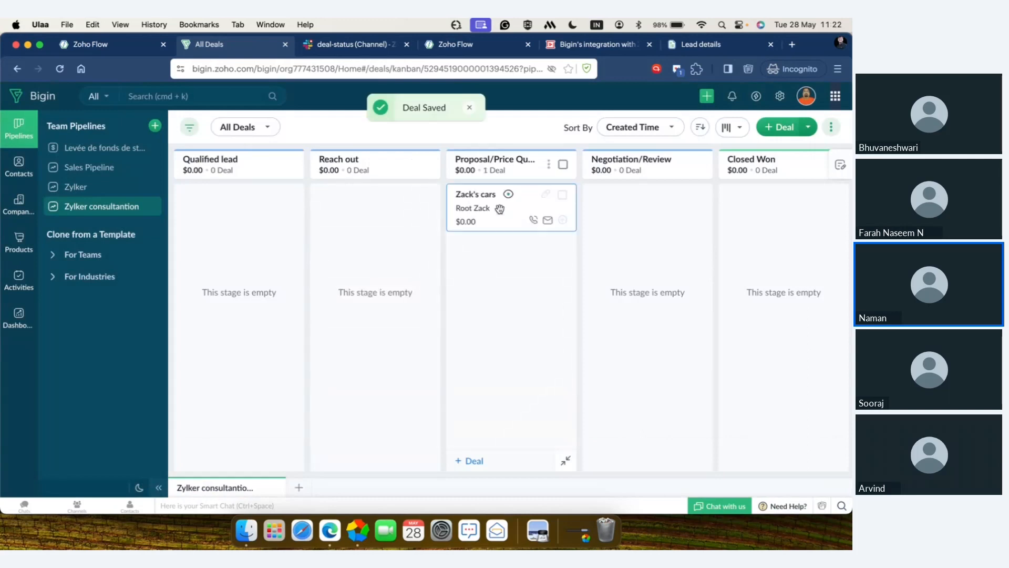
{"action": "left_click", "coordinate": [546, 194]}
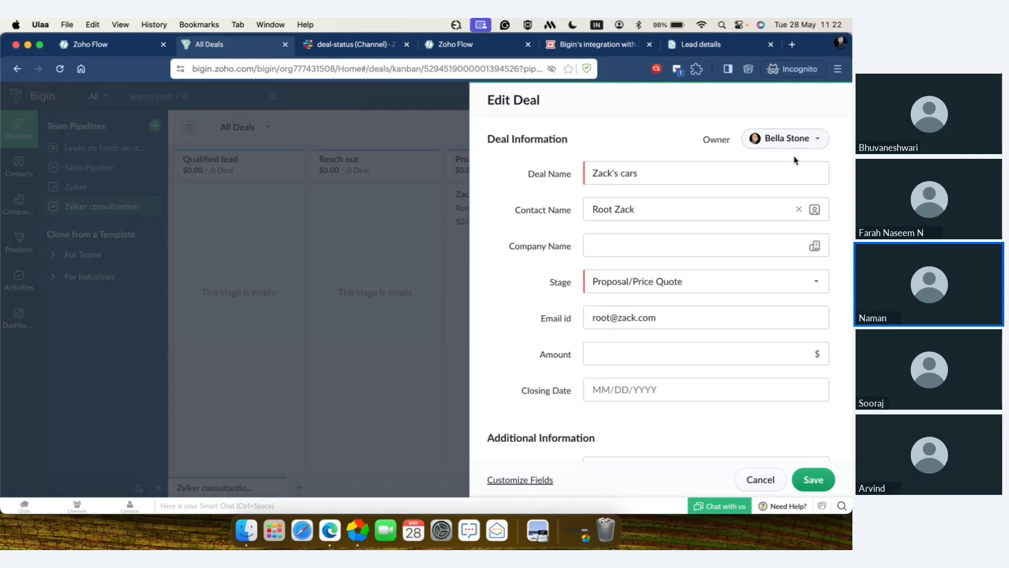
{"action": "left_click", "coordinate": [754, 479]}
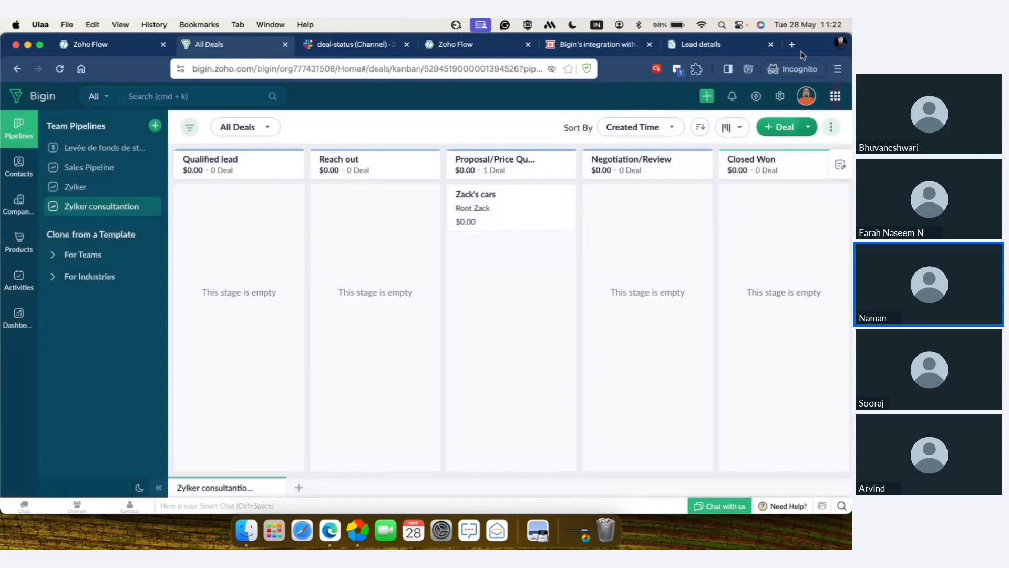
Step: View the WhatsApp Business connection setup in the Messages channel settings, agree to its terms, and cancel the integration
{"action": "left_click", "coordinate": [780, 96]}
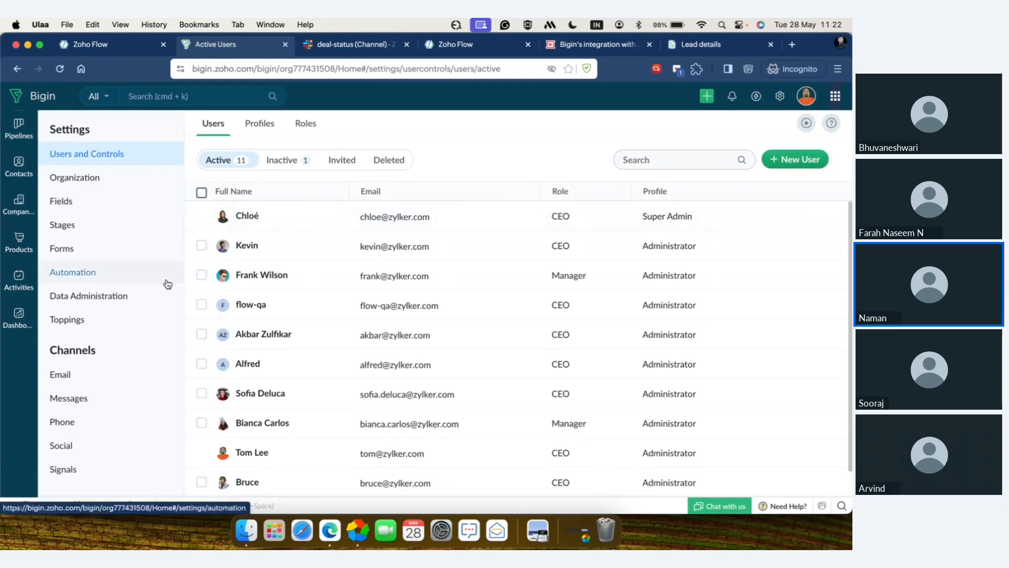
{"action": "left_click", "coordinate": [89, 402]}
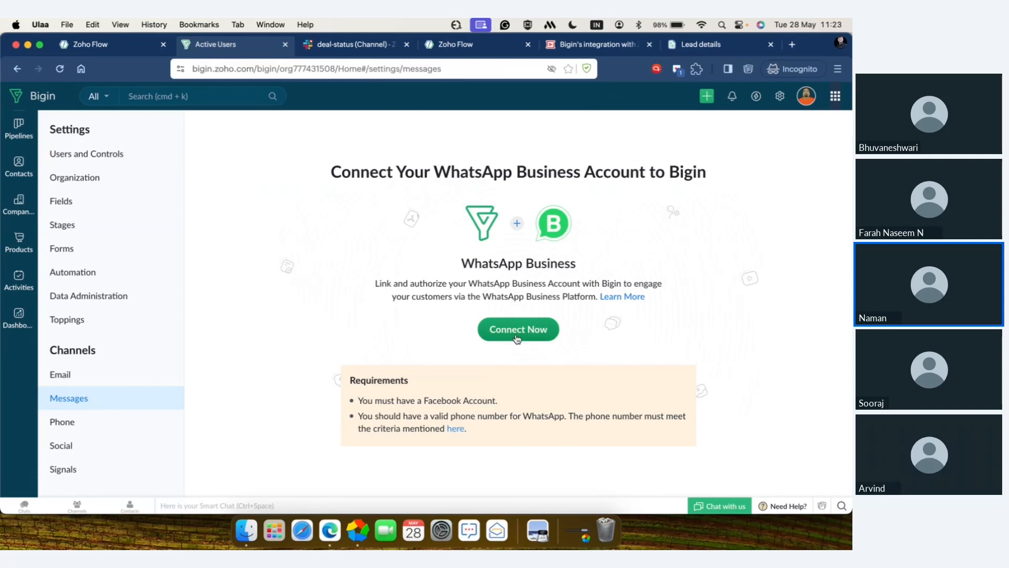
{"action": "left_click", "coordinate": [517, 337]}
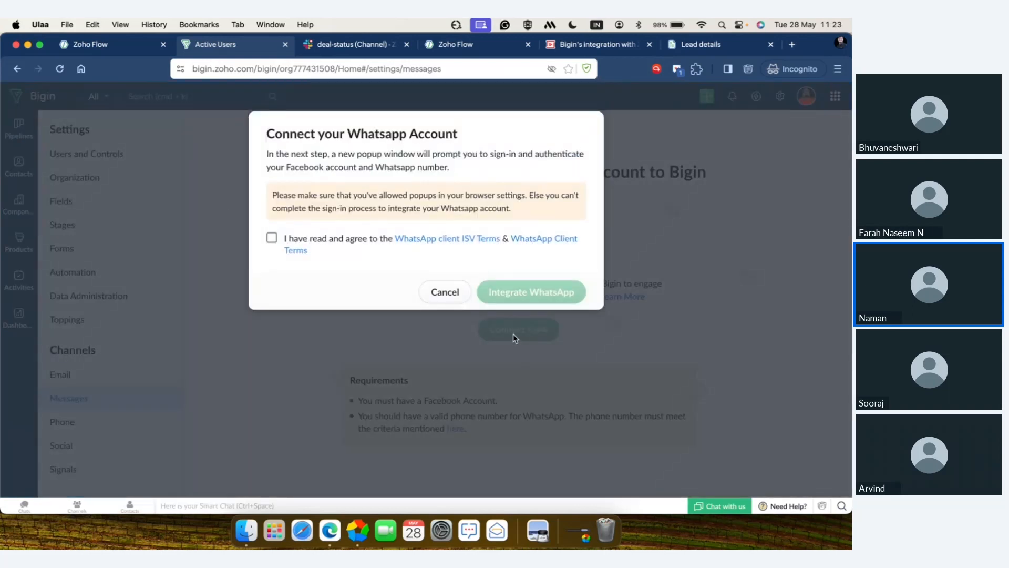
{"action": "left_click", "coordinate": [272, 238]}
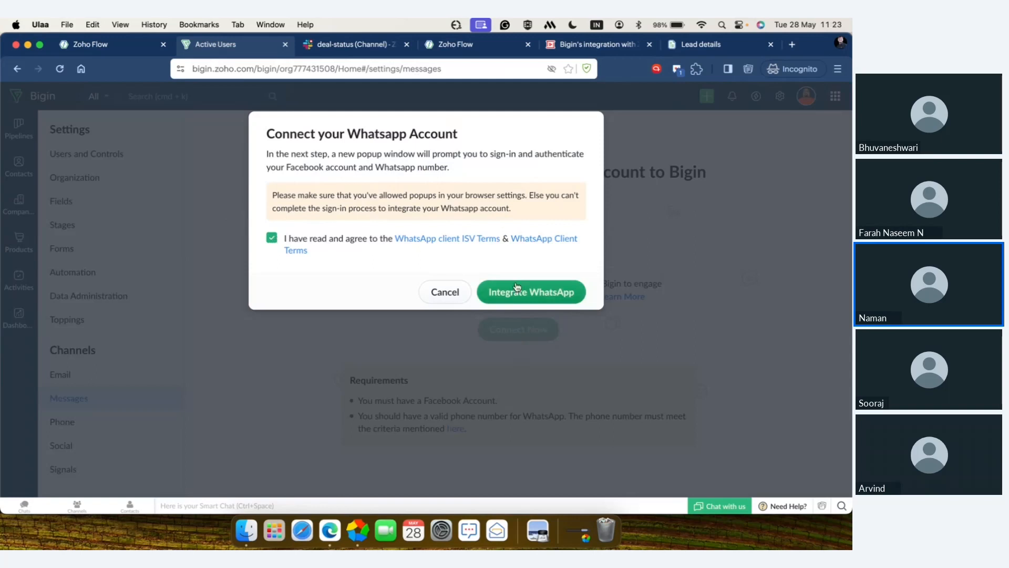
{"action": "left_click", "coordinate": [448, 296]}
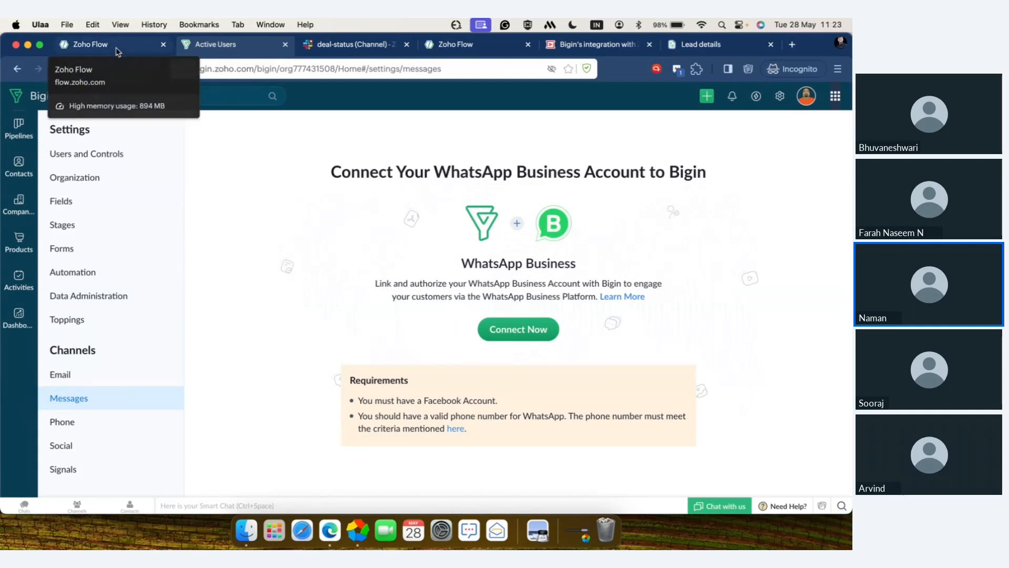
Step: Switch to Zoho Flow and look through the existing flows and folders in My Flows
{"action": "left_click", "coordinate": [118, 51]}
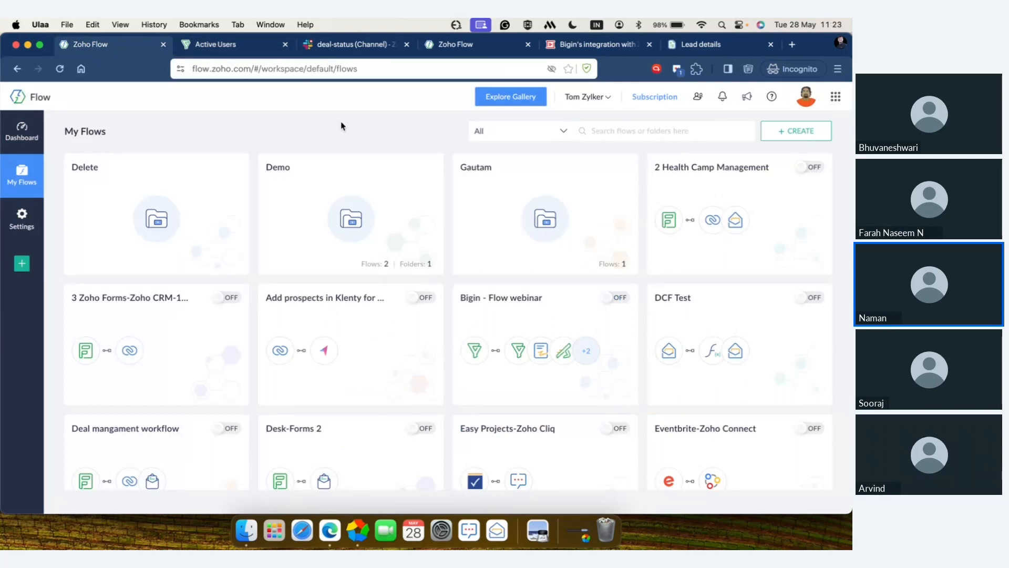
{"action": "scroll", "coordinate": [403, 265], "scroll_direction": "down", "scroll_amount": 20}
{"action": "scroll", "coordinate": [404, 265], "scroll_direction": "down", "scroll_amount": 10}
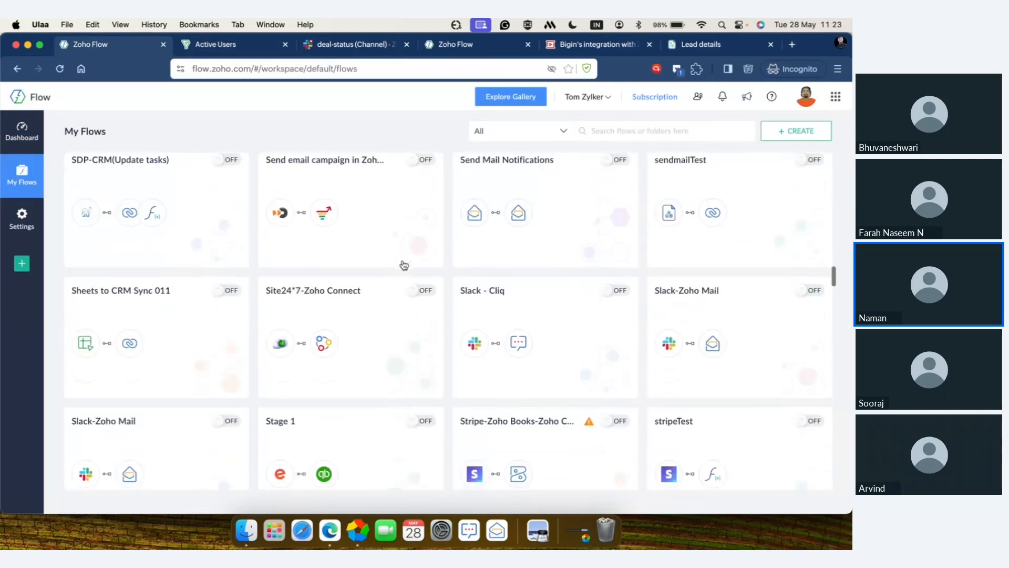
{"action": "scroll", "coordinate": [404, 264], "scroll_direction": "up", "scroll_amount": 12}
{"action": "scroll", "coordinate": [404, 265], "scroll_direction": "up", "scroll_amount": 15}
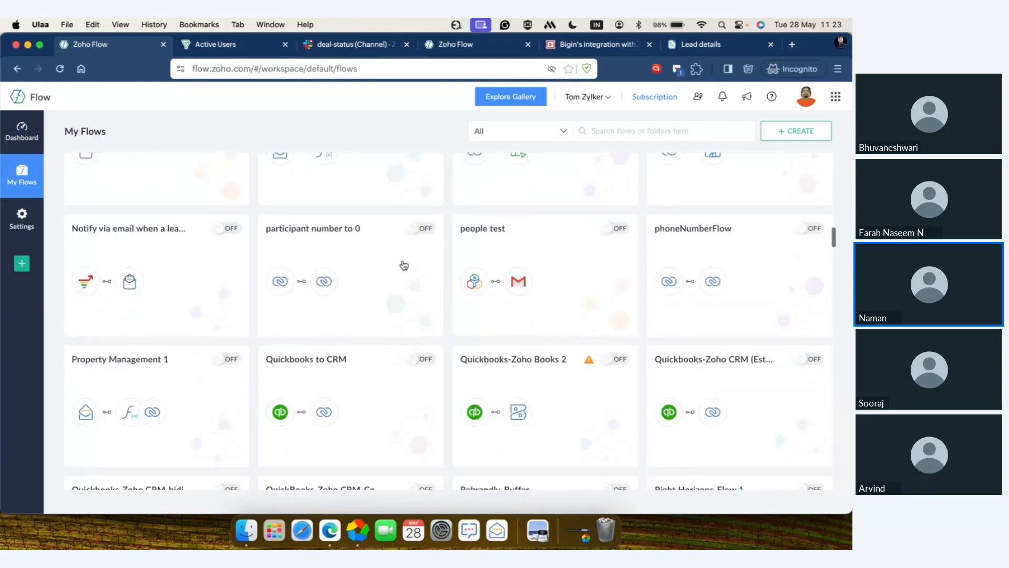
{"action": "scroll", "coordinate": [404, 264], "scroll_direction": "up", "scroll_amount": 5}
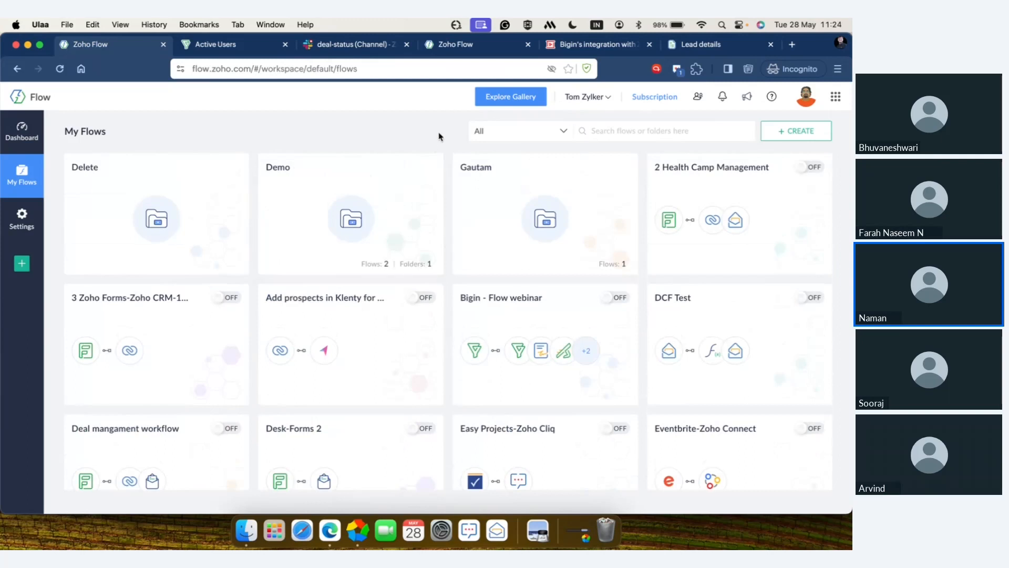
Step: Create a flow named "Bigin flow" in the Home folder
{"action": "left_click", "coordinate": [792, 132]}
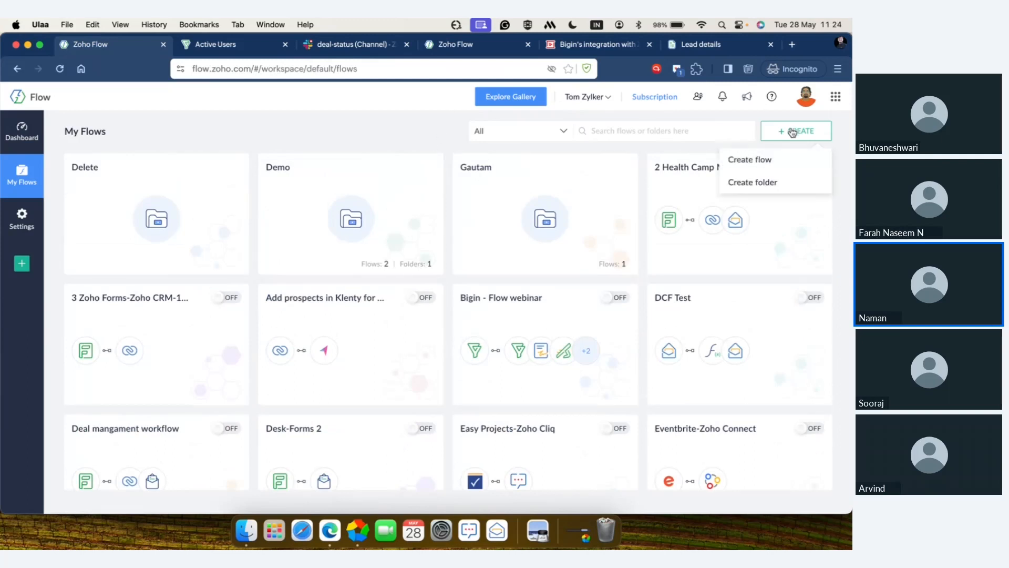
{"action": "left_click", "coordinate": [777, 168]}
{"action": "left_click", "coordinate": [580, 228]}
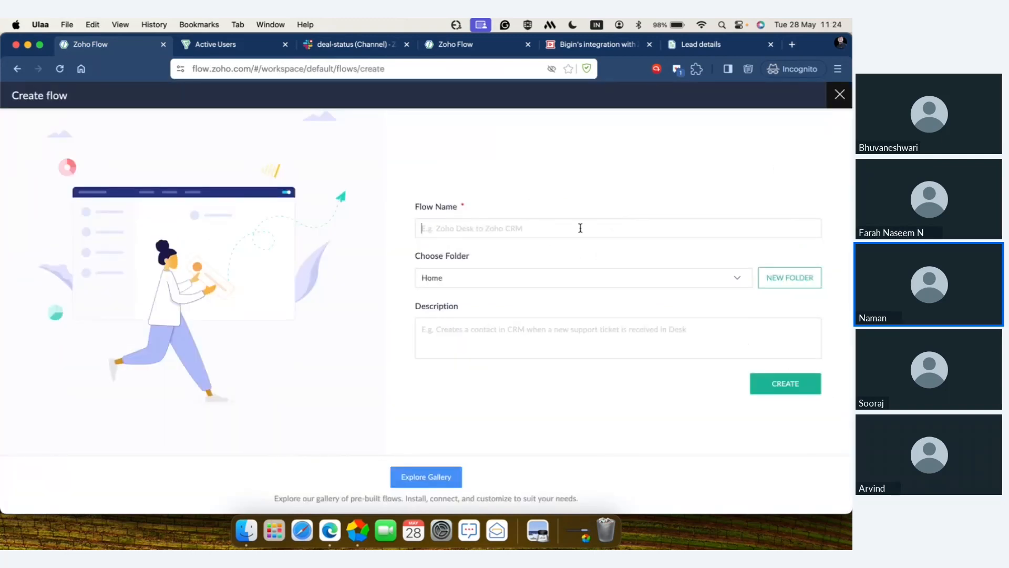
{"action": "type", "text": "Bigin -"}
{"action": "key", "text": "BackSpace"}
{"action": "type", "text": "flow"}
{"action": "left_click", "coordinate": [768, 388]}
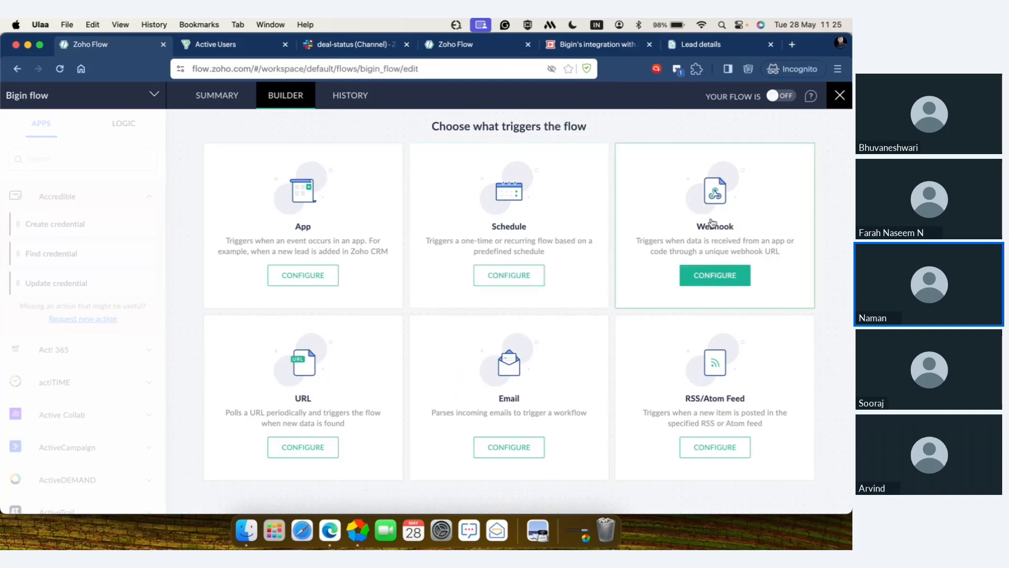
Step: View the configuration pages of the Webhook, URL and RSS/Atom Feed triggers without setting any of them up
{"action": "left_click", "coordinate": [744, 282]}
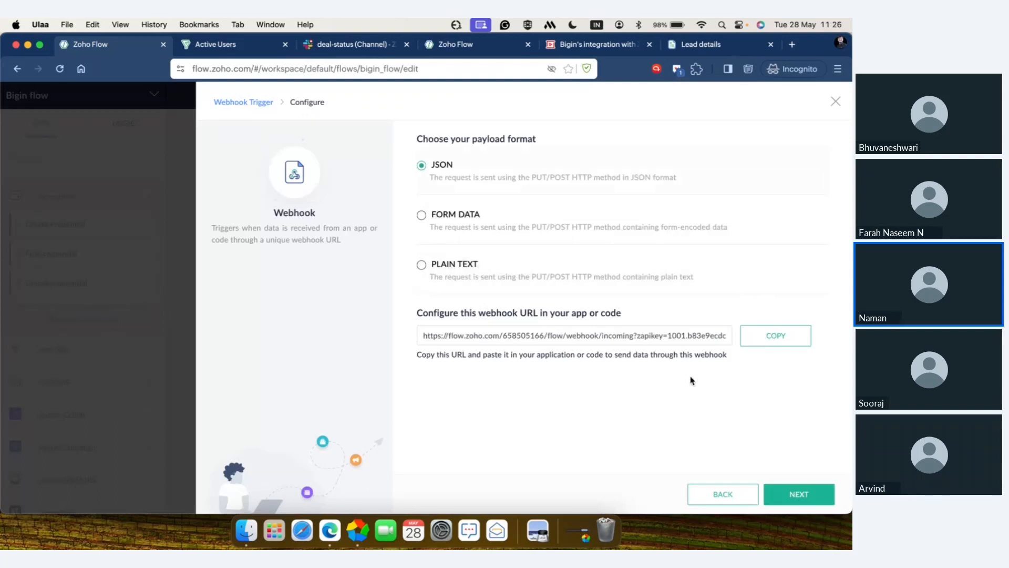
{"action": "left_click", "coordinate": [264, 104]}
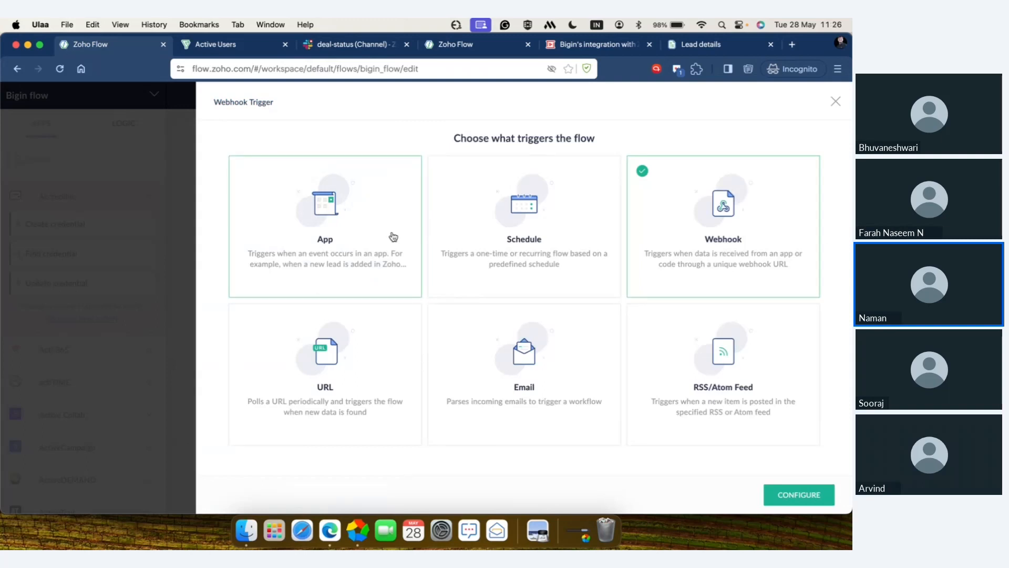
{"action": "left_click", "coordinate": [397, 345]}
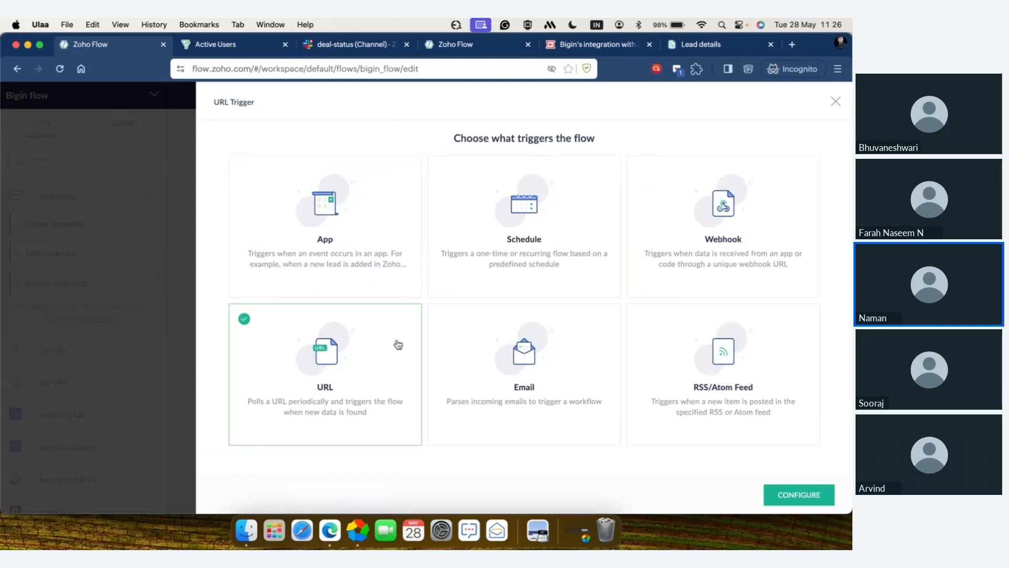
{"action": "left_click", "coordinate": [781, 500]}
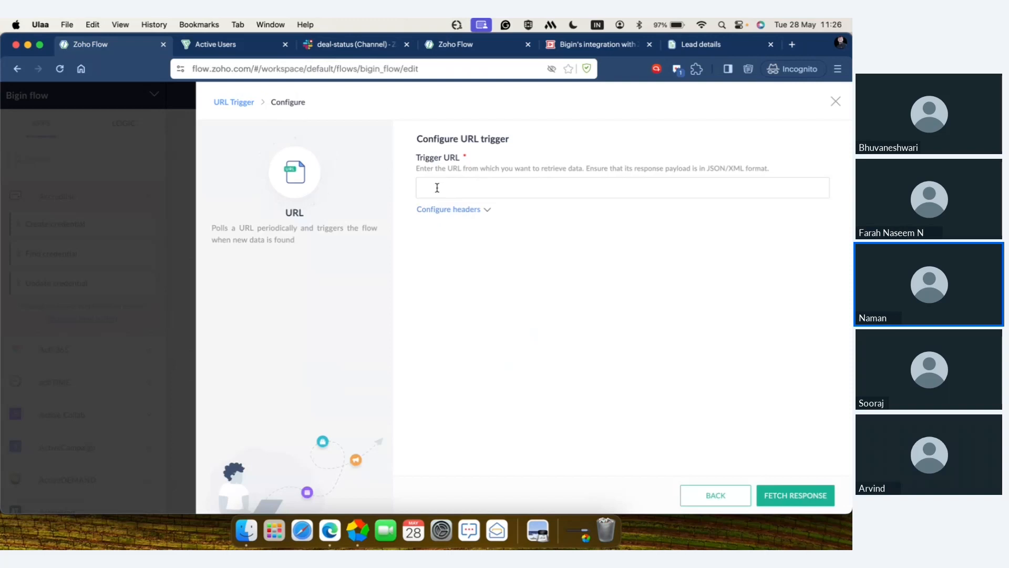
{"action": "left_click", "coordinate": [244, 103]}
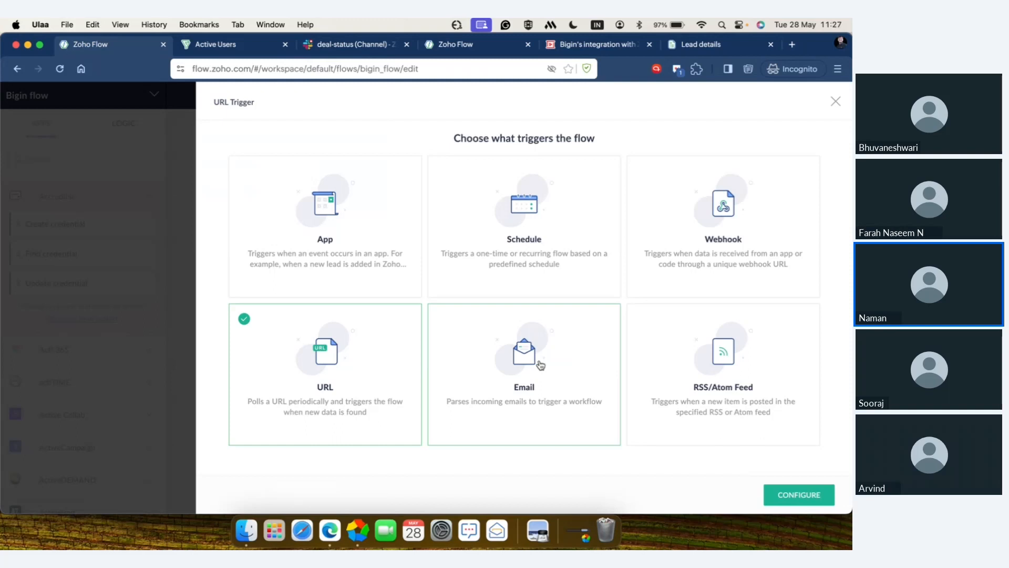
{"action": "left_click", "coordinate": [789, 403]}
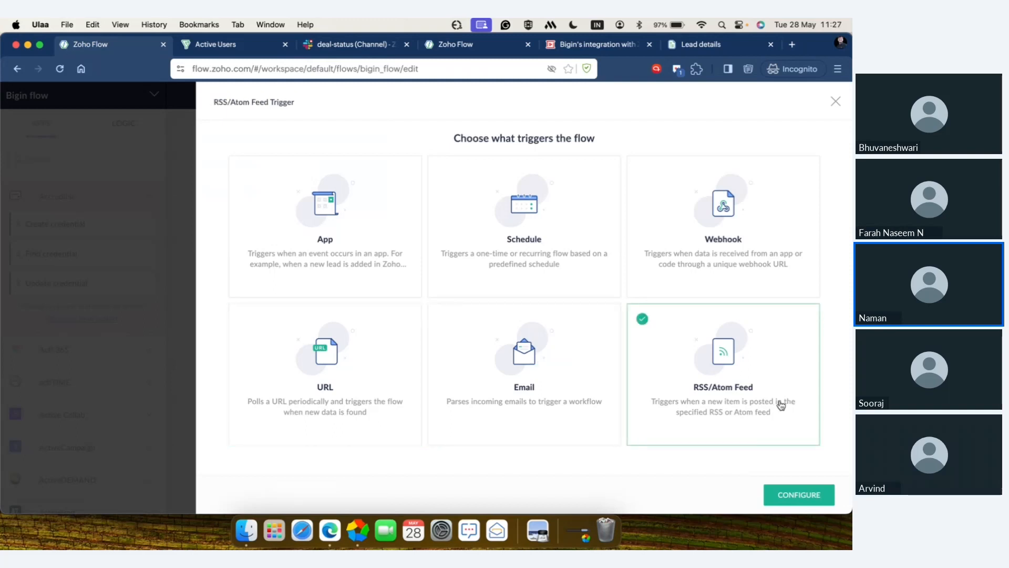
{"action": "left_click", "coordinate": [783, 496]}
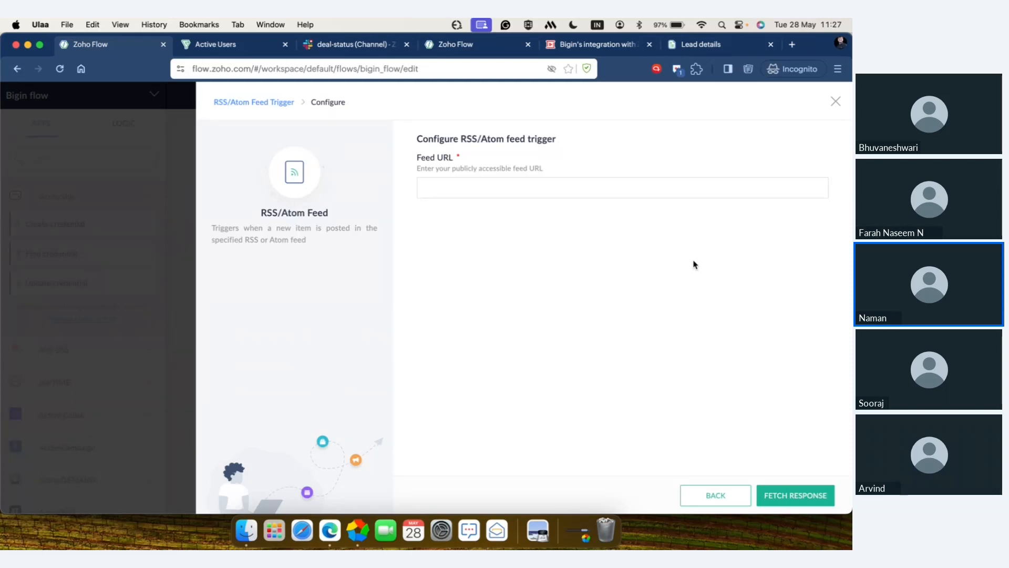
{"action": "left_click", "coordinate": [706, 490]}
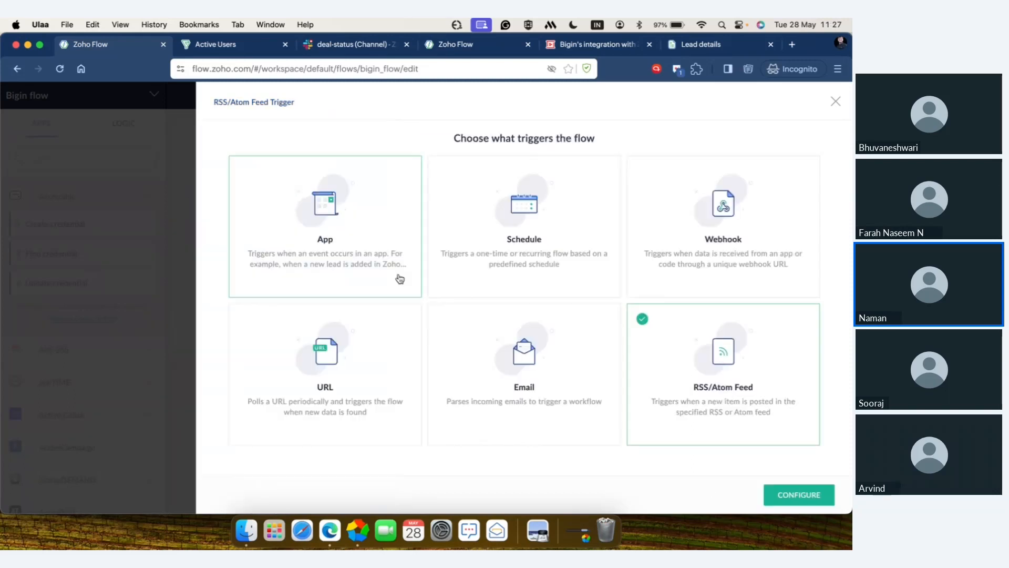
Step: Choose an App trigger for the flow and search for and select Bigin as the trigger app
{"action": "left_click", "coordinate": [373, 251]}
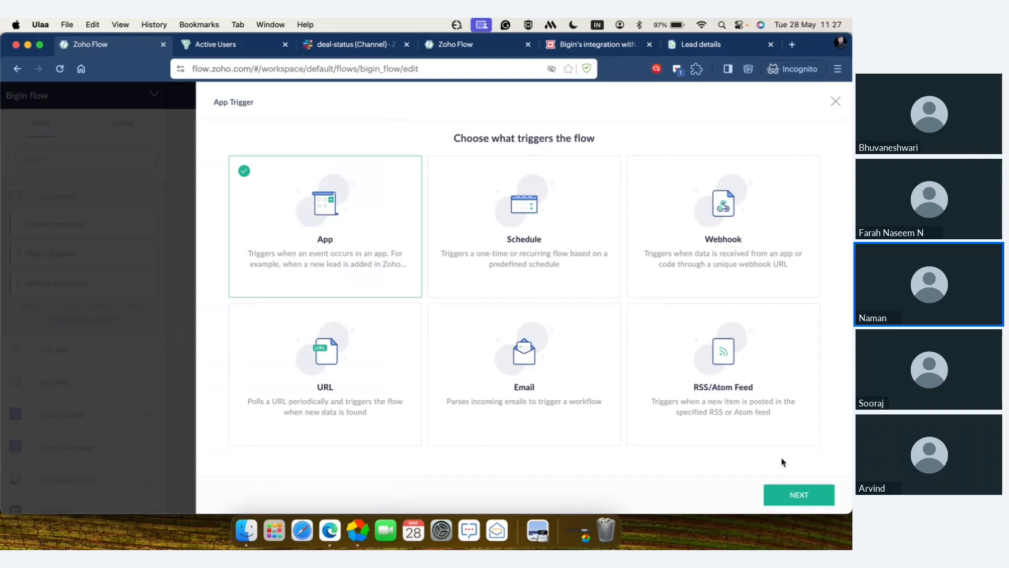
{"action": "left_click", "coordinate": [804, 496]}
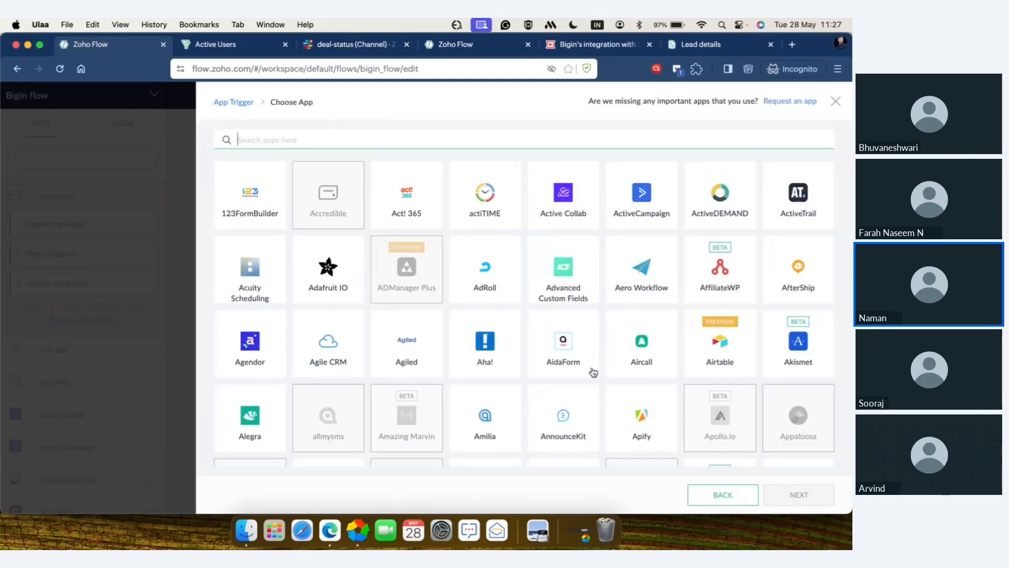
{"action": "scroll", "coordinate": [593, 372], "scroll_direction": "down", "scroll_amount": 20}
{"action": "scroll", "coordinate": [593, 372], "scroll_direction": "down", "scroll_amount": 15}
{"action": "scroll", "coordinate": [592, 372], "scroll_direction": "up", "scroll_amount": 10}
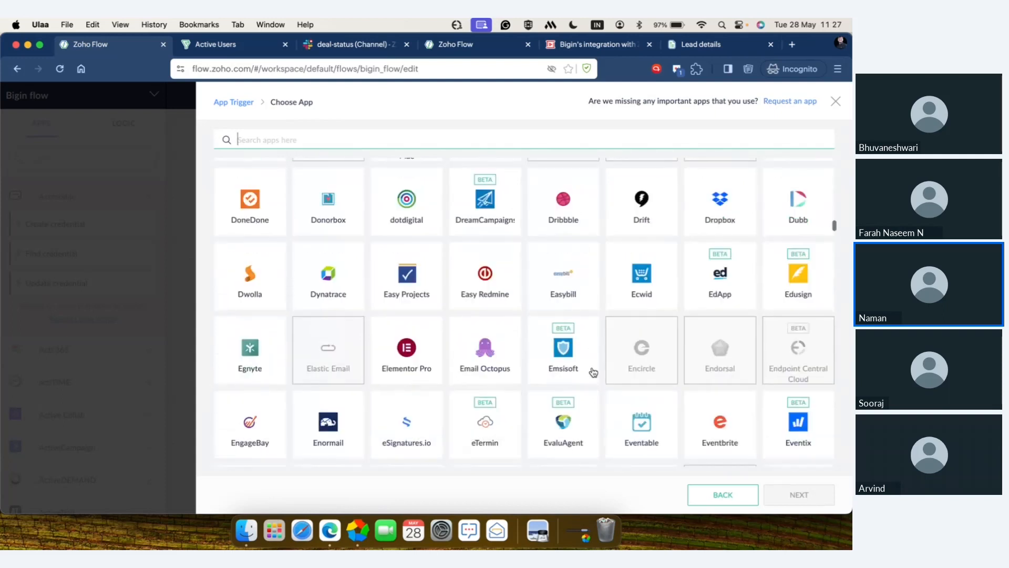
{"action": "scroll", "coordinate": [592, 372], "scroll_direction": "up", "scroll_amount": 15}
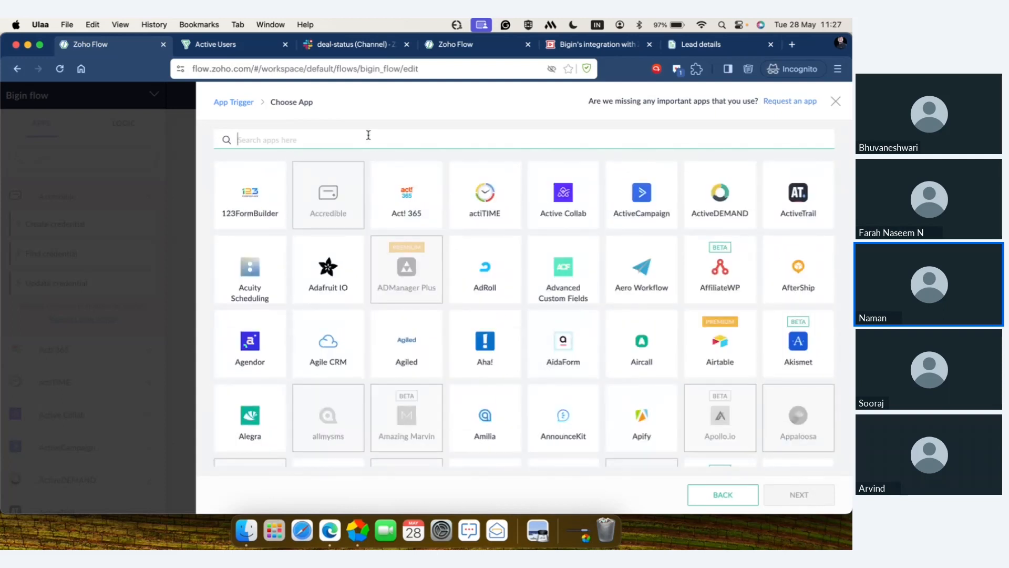
{"action": "scroll", "coordinate": [428, 226], "scroll_direction": "down", "scroll_amount": 5}
{"action": "scroll", "coordinate": [428, 184], "scroll_direction": "up", "scroll_amount": 5}
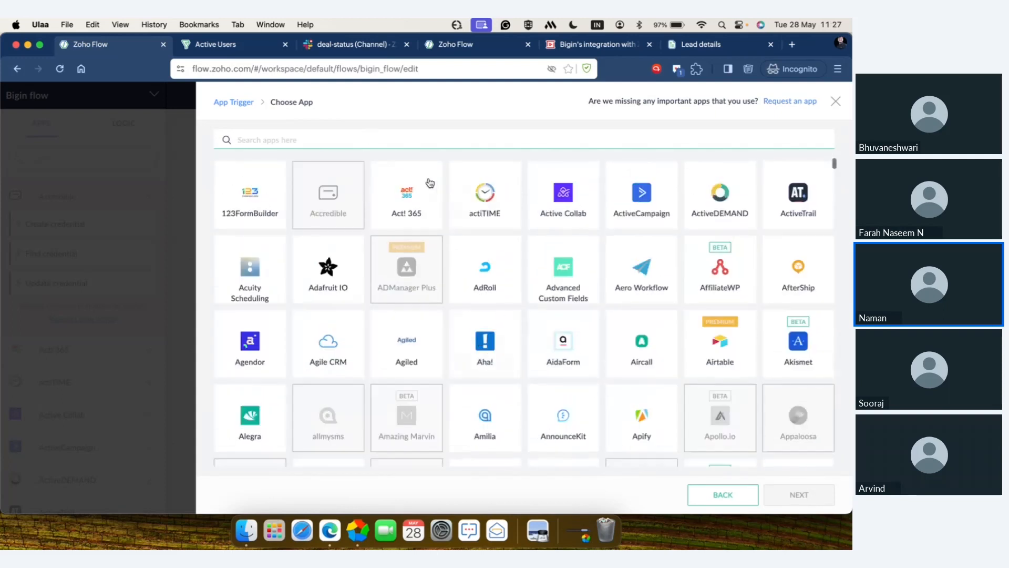
{"action": "left_click", "coordinate": [417, 135]}
{"action": "type", "text": "bigi"}
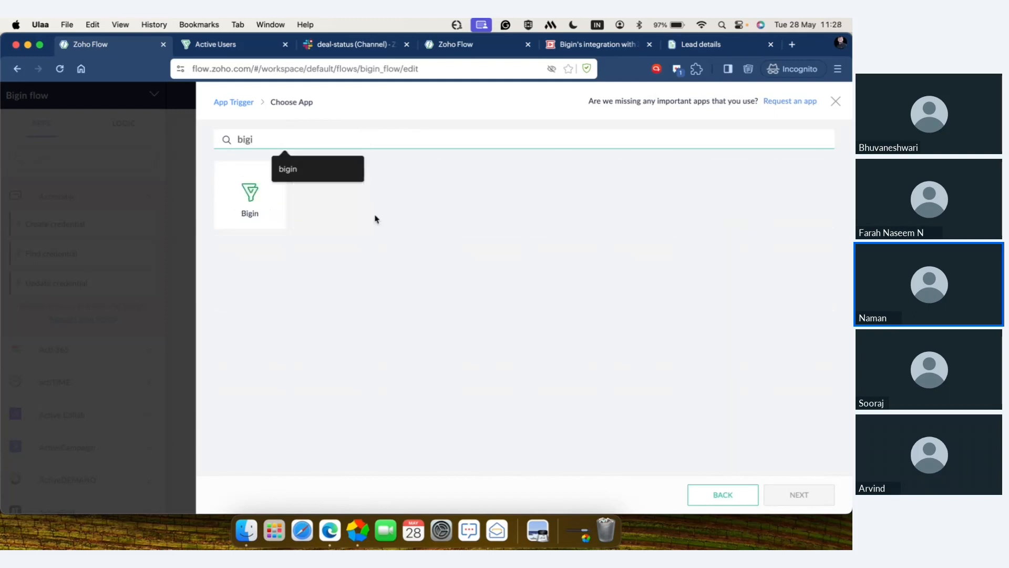
{"action": "left_click", "coordinate": [278, 202]}
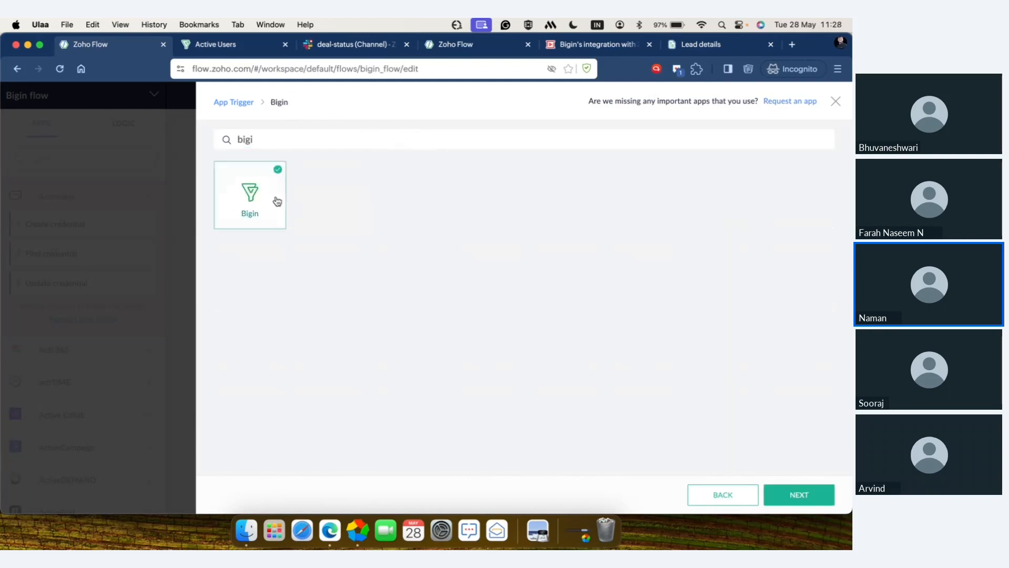
{"action": "left_click", "coordinate": [786, 504]}
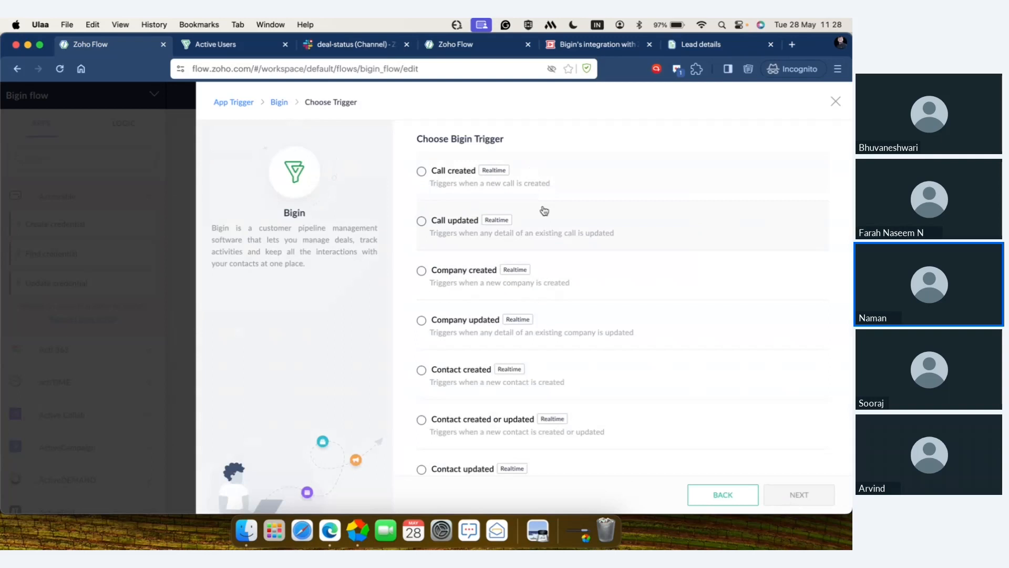
Step: Choose "Pipeline record stage updated to closed" as the Bigin trigger and proceed to its configuration
{"action": "scroll", "coordinate": [548, 284], "scroll_direction": "down", "scroll_amount": 3}
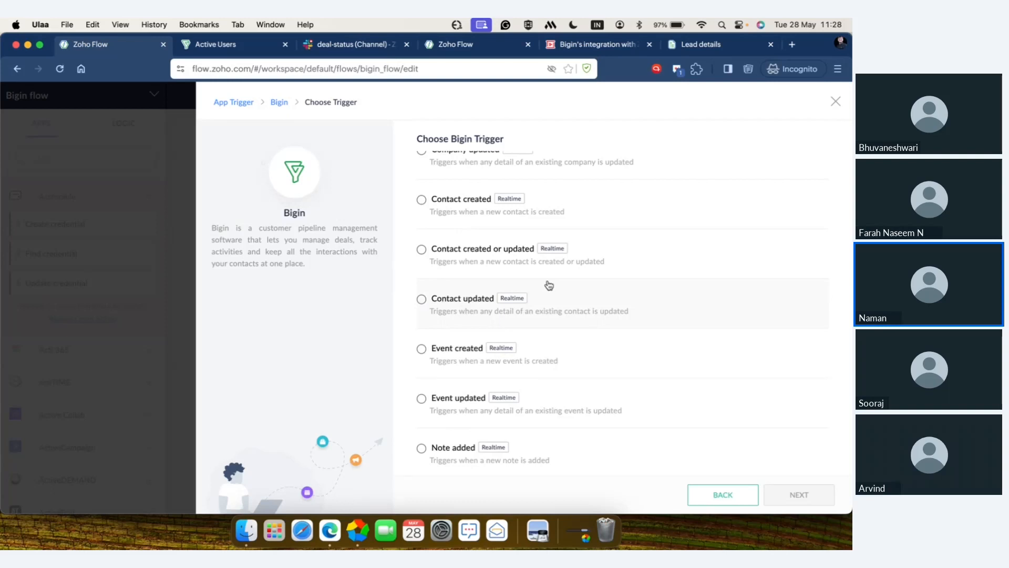
{"action": "scroll", "coordinate": [549, 285], "scroll_direction": "down", "scroll_amount": 4}
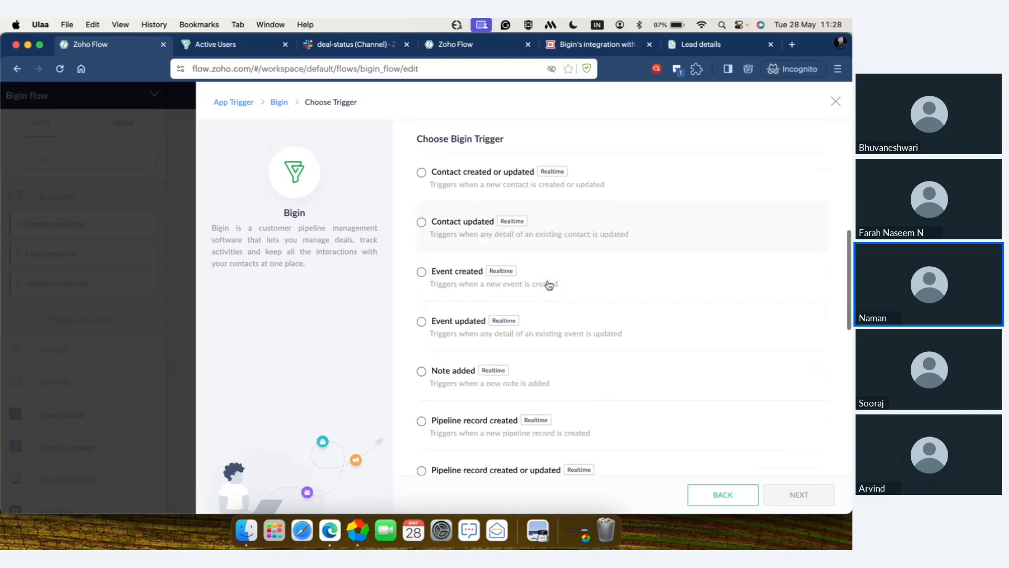
{"action": "scroll", "coordinate": [549, 285], "scroll_direction": "down", "scroll_amount": 5}
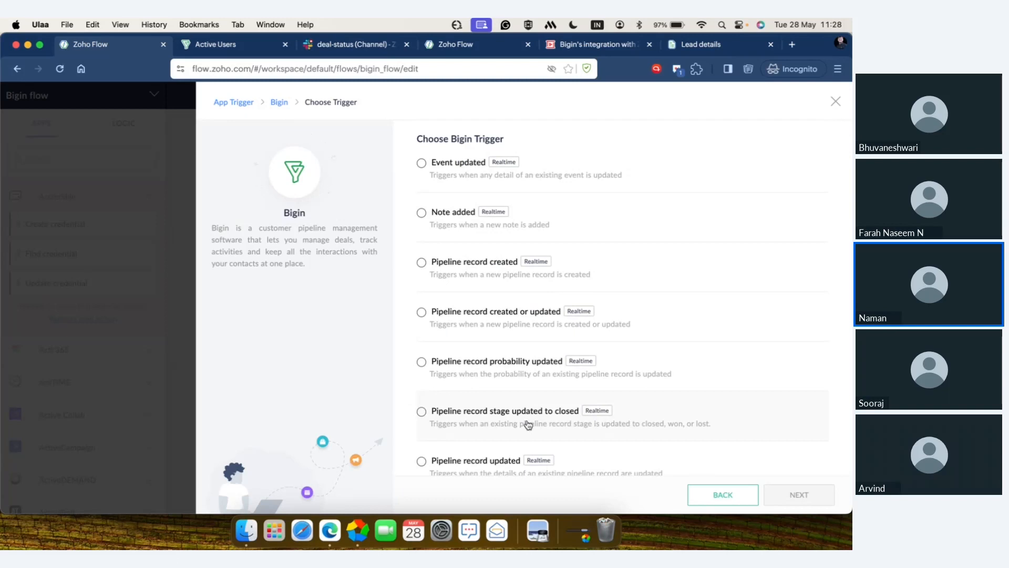
{"action": "left_click", "coordinate": [528, 425]}
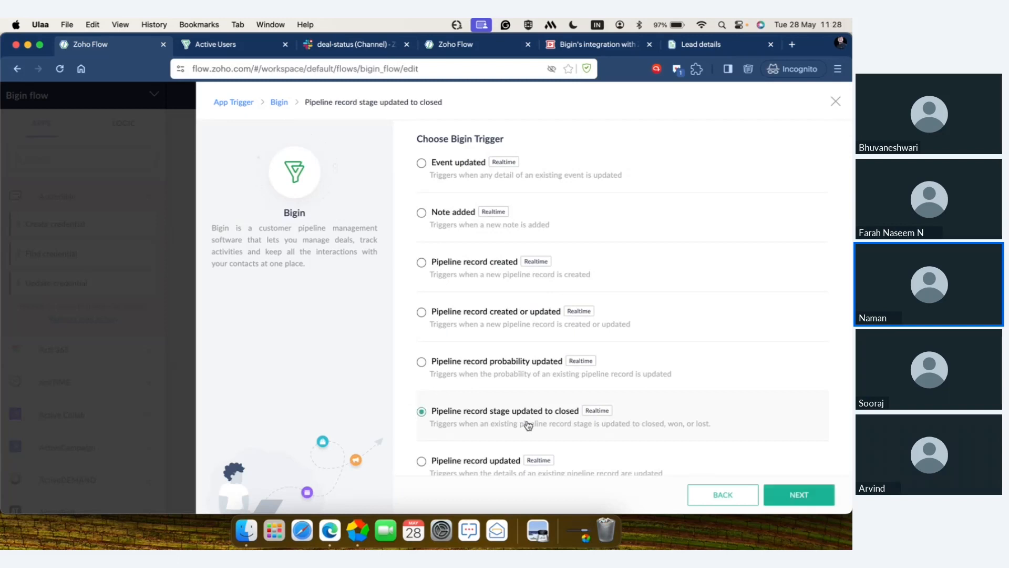
{"action": "left_click", "coordinate": [799, 496]}
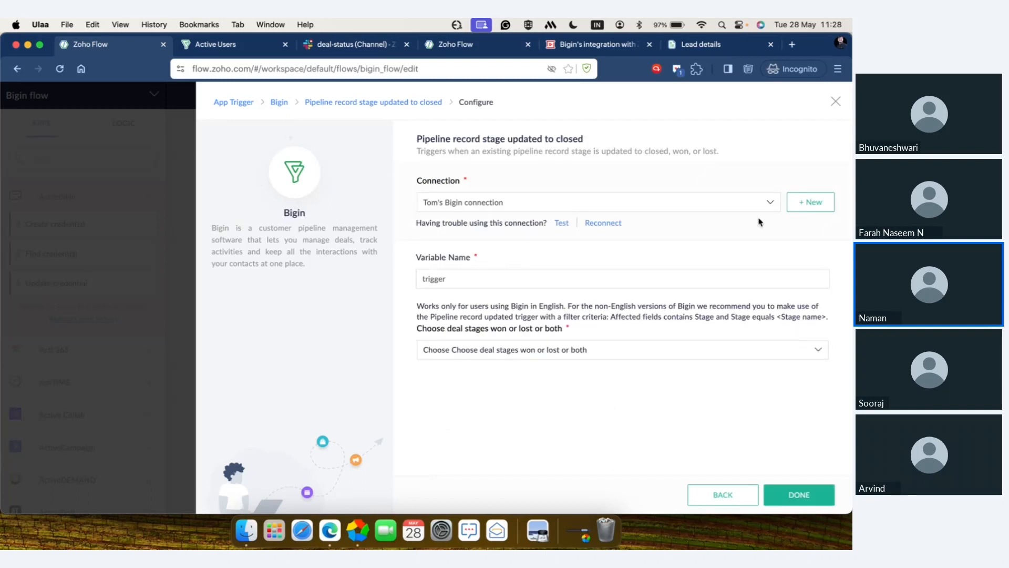
Step: Check the available Bigin connections, then start authorizing a new one named "Zylker" for all triggers and actions
{"action": "left_click", "coordinate": [768, 203]}
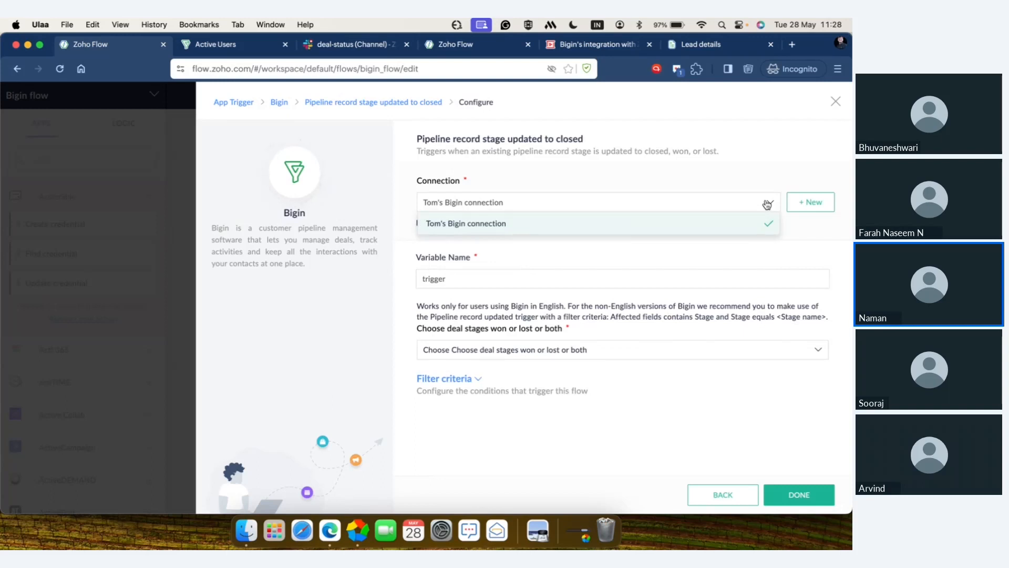
{"action": "left_click", "coordinate": [767, 205]}
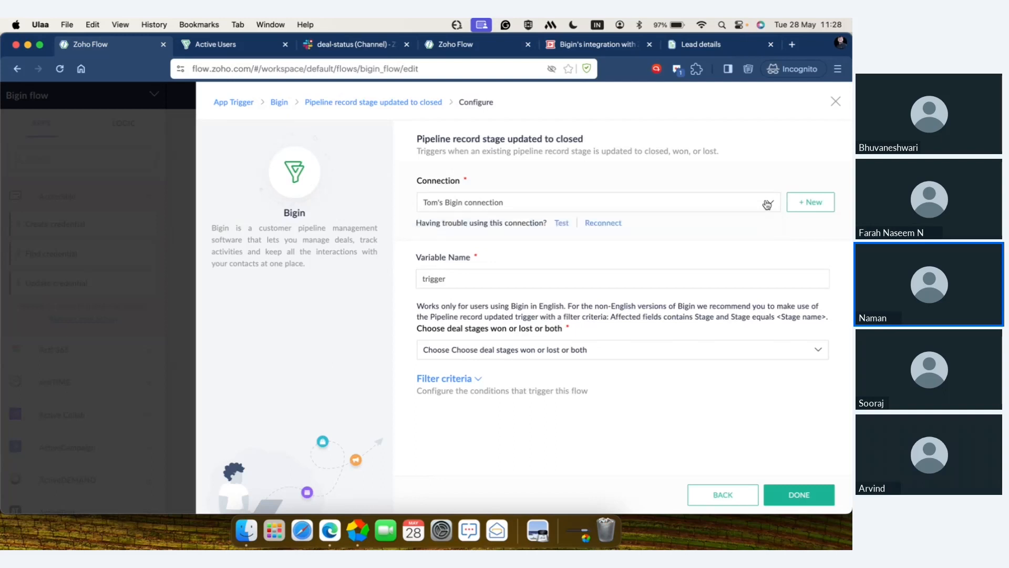
{"action": "left_click", "coordinate": [822, 205]}
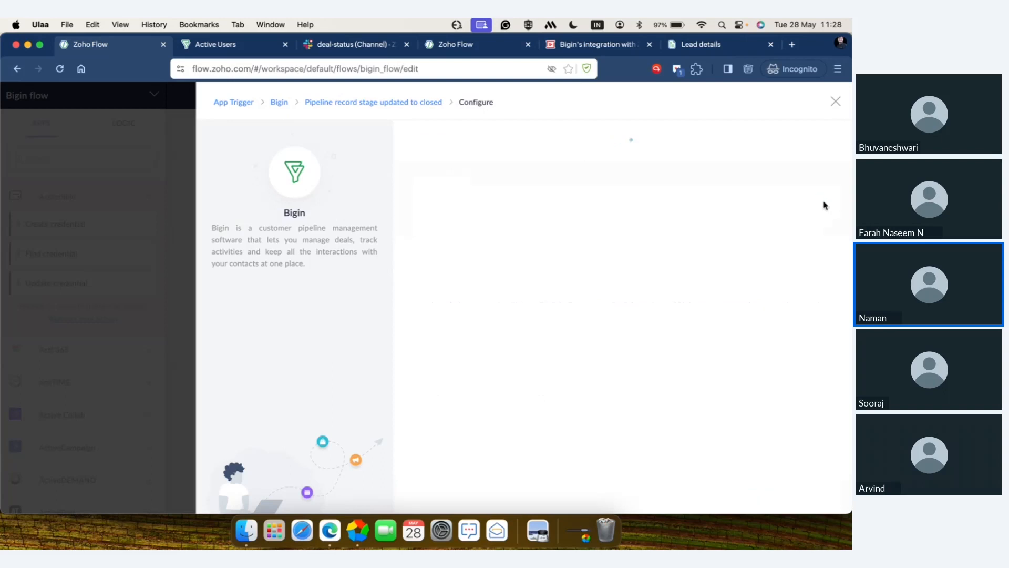
{"action": "left_click", "coordinate": [577, 246]}
{"action": "type", "text": "Zylker"}
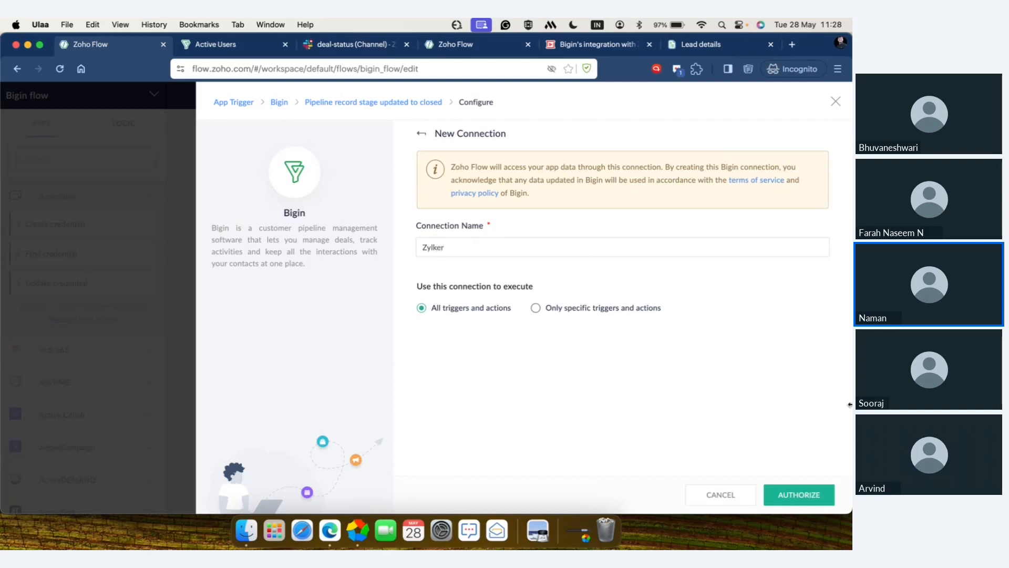
{"action": "left_click", "coordinate": [804, 495]}
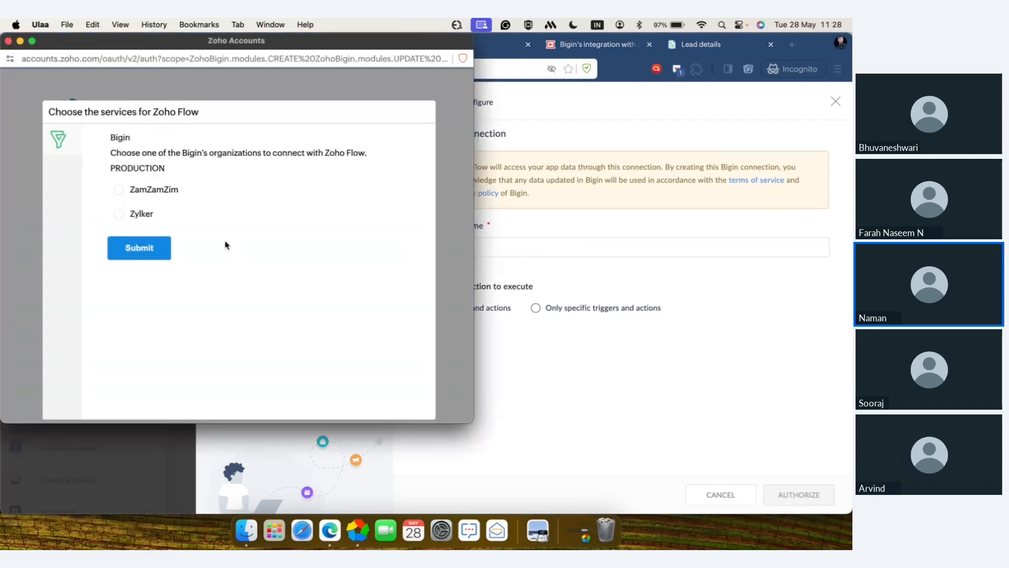
Step: Choose the Zylker organization for the new Bigin connection, review the permissions Zoho Flow requests, and close the authorization without accepting
{"action": "left_click", "coordinate": [130, 217]}
{"action": "left_click", "coordinate": [153, 248]}
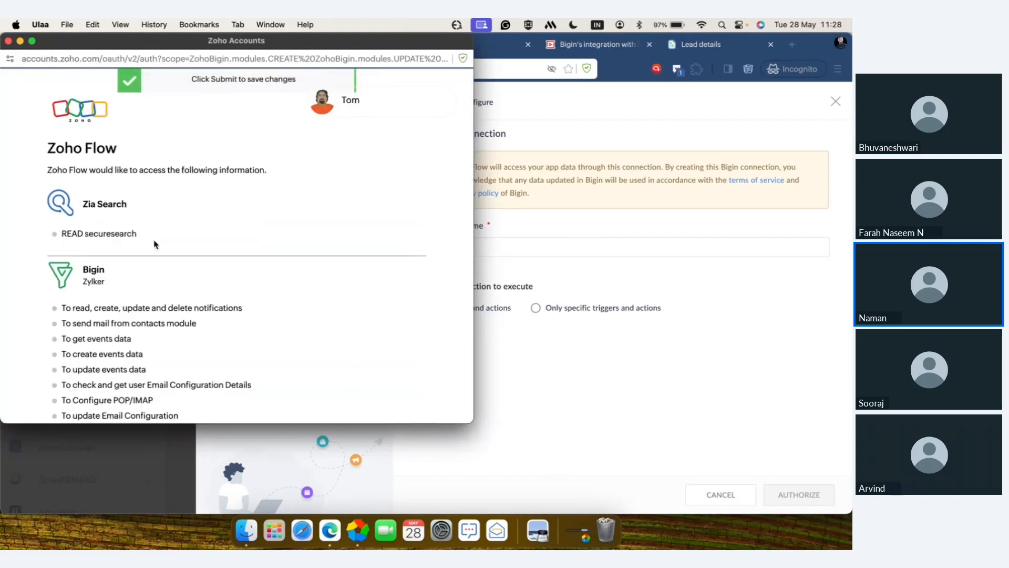
{"action": "scroll", "coordinate": [156, 244], "scroll_direction": "down", "scroll_amount": 3}
{"action": "scroll", "coordinate": [155, 244], "scroll_direction": "down", "scroll_amount": 15}
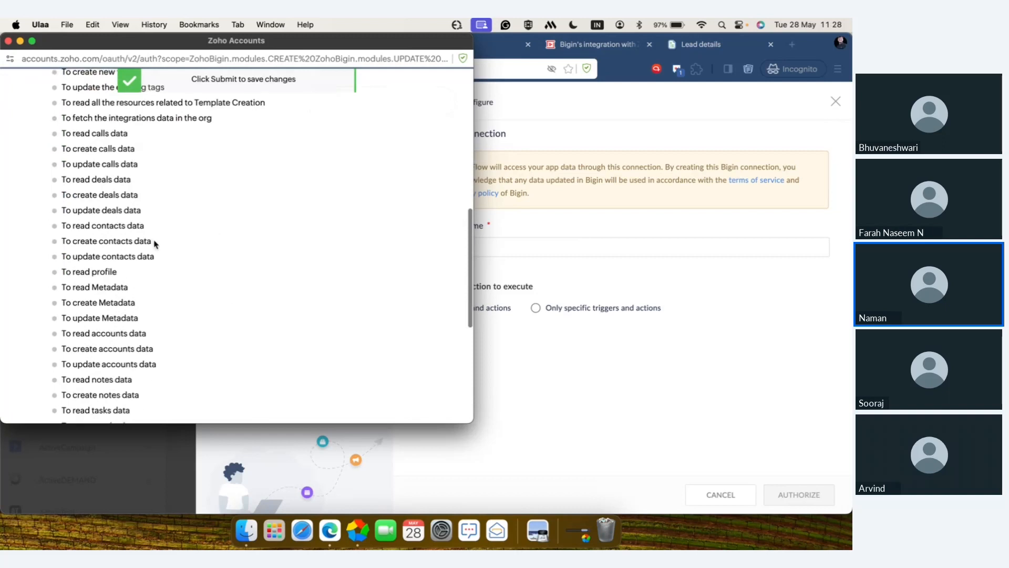
{"action": "scroll", "coordinate": [155, 243], "scroll_direction": "down", "scroll_amount": 5}
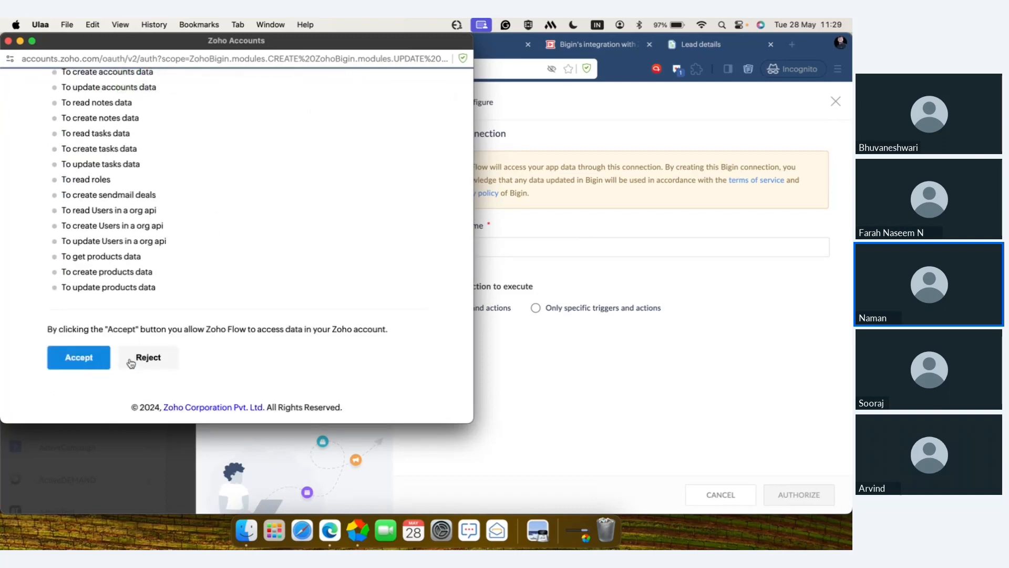
{"action": "left_click", "coordinate": [8, 41]}
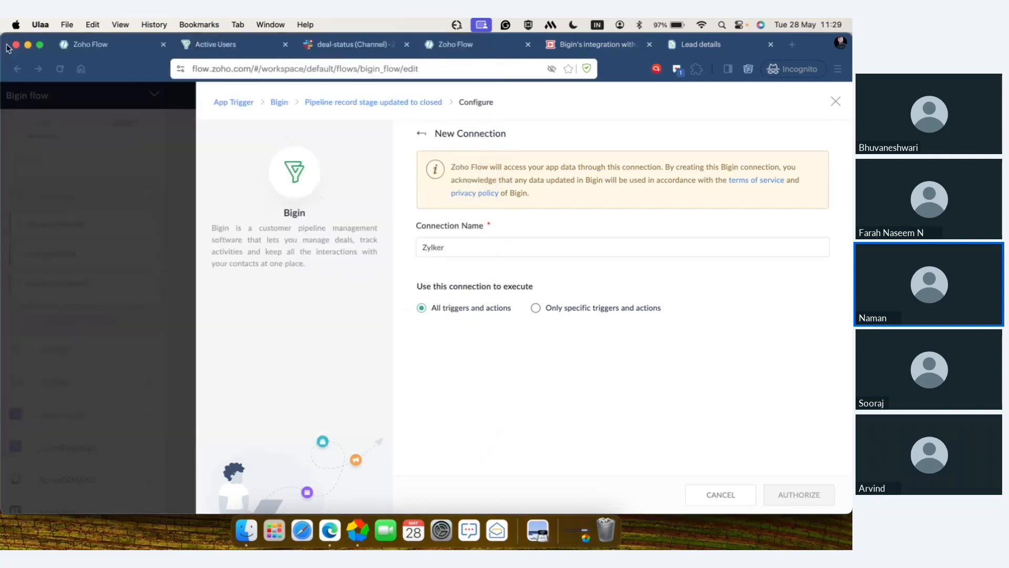
Step: Return to the configuration of the "Pipeline record stage updated to closed" trigger using the existing Bigin connection and set the deal stages to Closed
{"action": "left_click", "coordinate": [397, 104]}
{"action": "scroll", "coordinate": [620, 368], "scroll_direction": "down", "scroll_amount": 13}
{"action": "scroll", "coordinate": [622, 368], "scroll_direction": "up", "scroll_amount": 2}
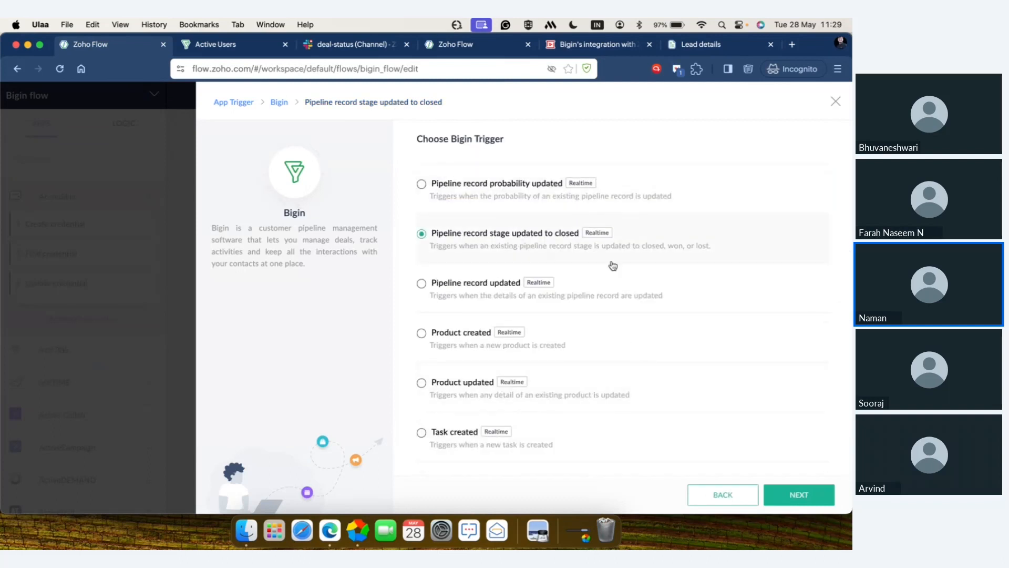
{"action": "left_click", "coordinate": [799, 495]}
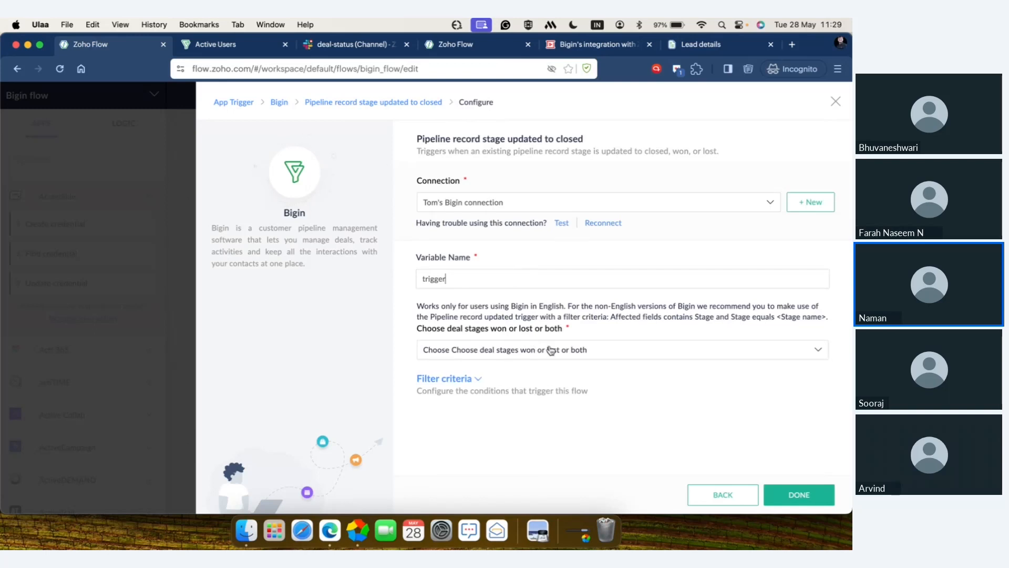
{"action": "left_click", "coordinate": [639, 349]}
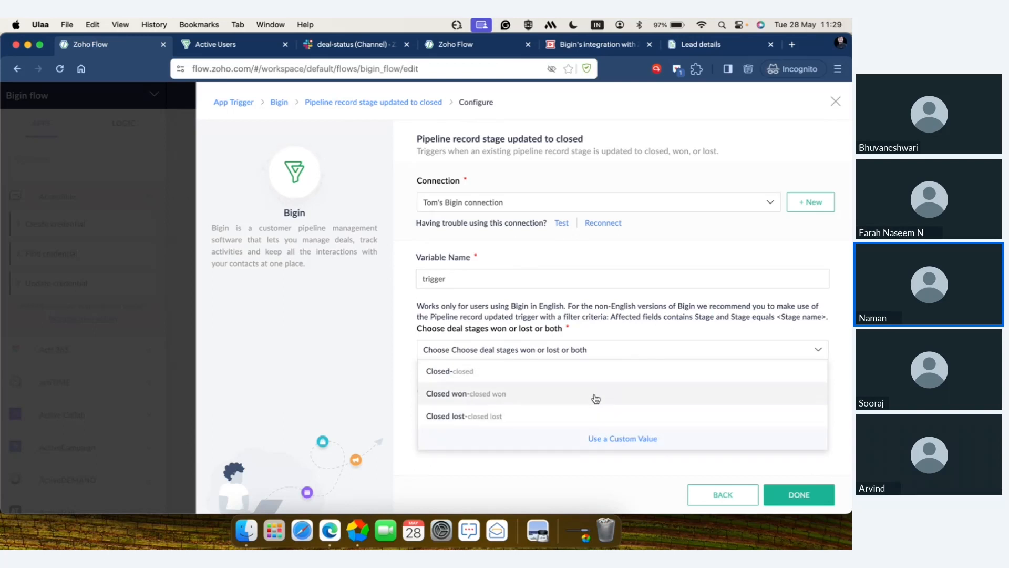
{"action": "left_click", "coordinate": [590, 376]}
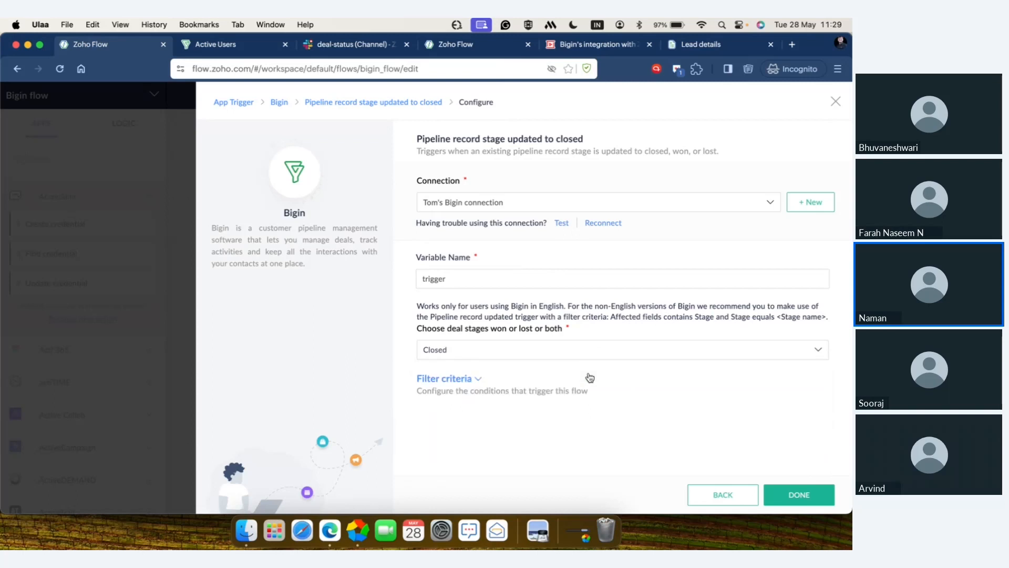
Step: Look through the fields available for the trigger's filter criteria, leave the filter empty, and finish the trigger configuration
{"action": "left_click", "coordinate": [479, 379]}
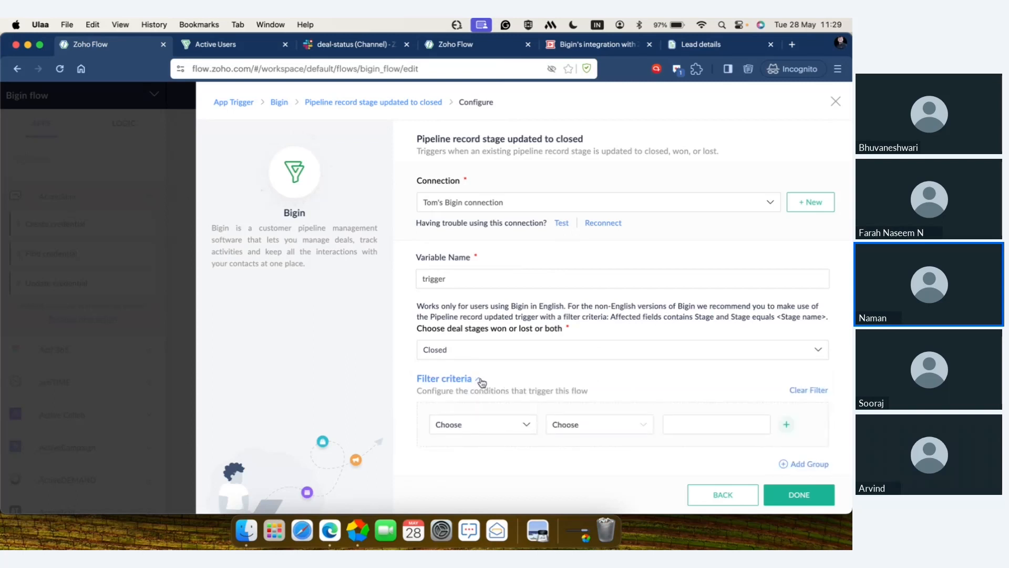
{"action": "left_click", "coordinate": [491, 424]}
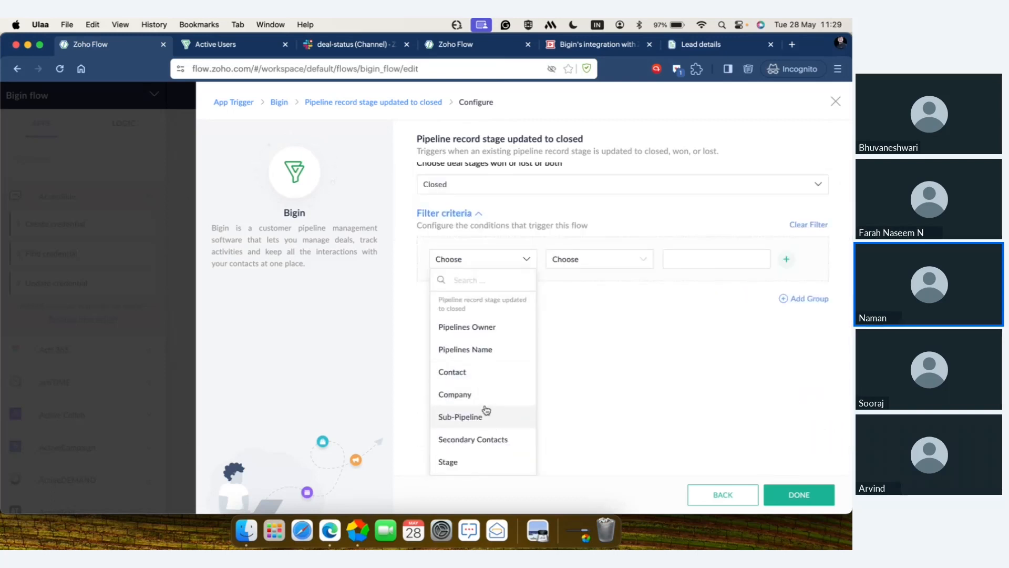
{"action": "scroll", "coordinate": [486, 411], "scroll_direction": "down", "scroll_amount": 5}
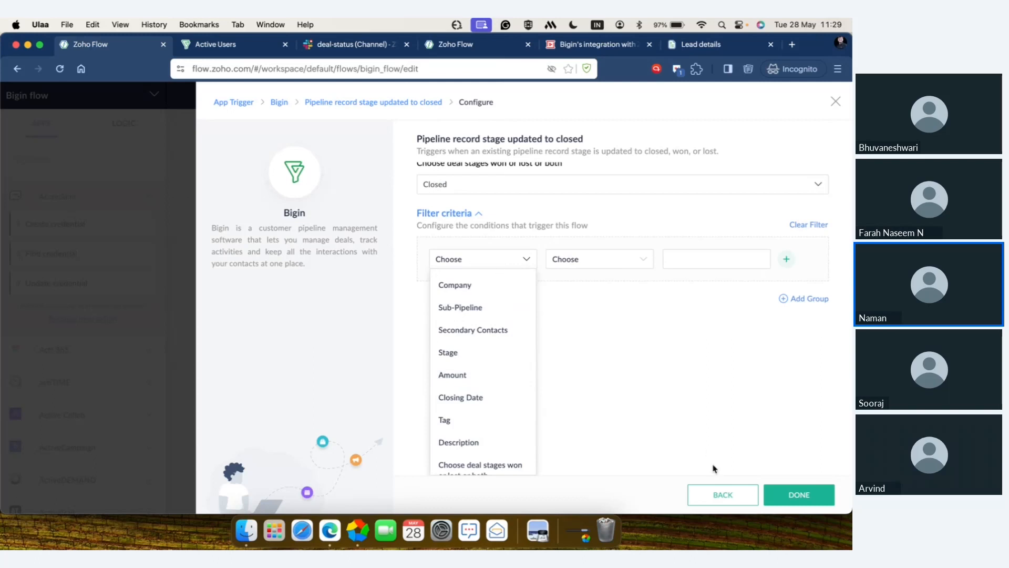
{"action": "scroll", "coordinate": [518, 261], "scroll_direction": "up", "scroll_amount": 3}
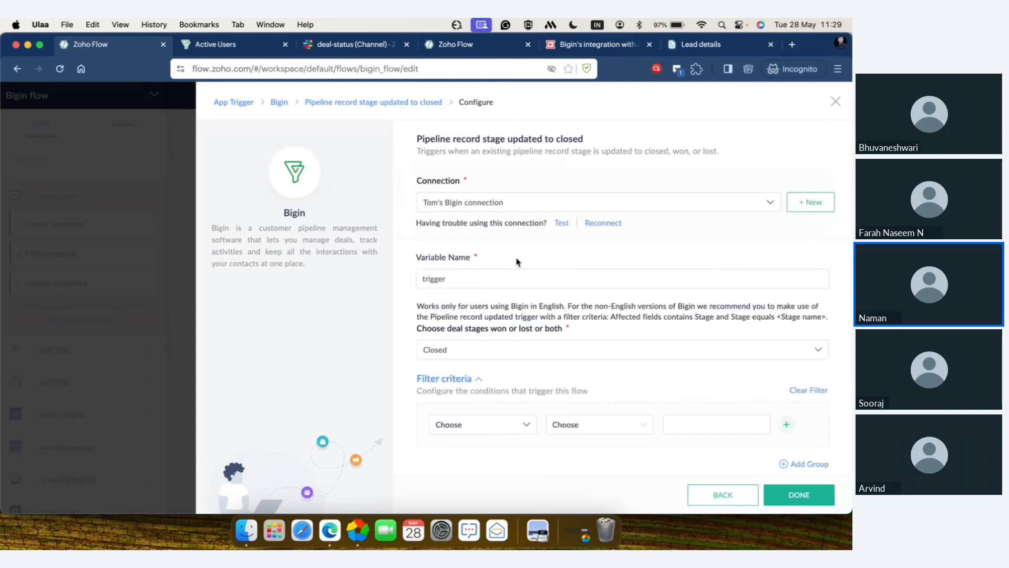
{"action": "left_click", "coordinate": [810, 497]}
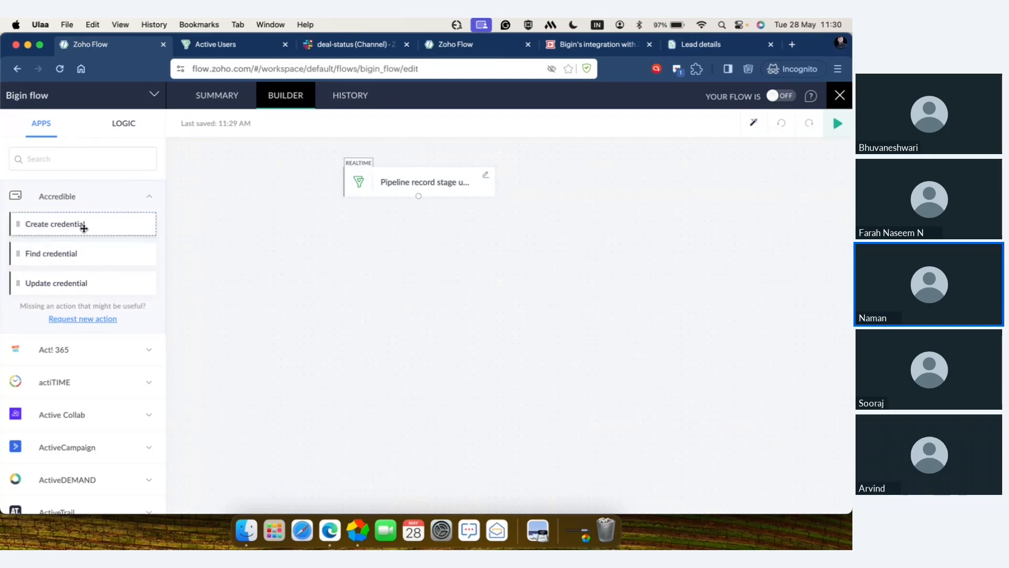
Step: Browse the apps available for actions and the logic elements under Flow Control, Notification and Custom Functions
{"action": "scroll", "coordinate": [73, 396], "scroll_direction": "down", "scroll_amount": 7}
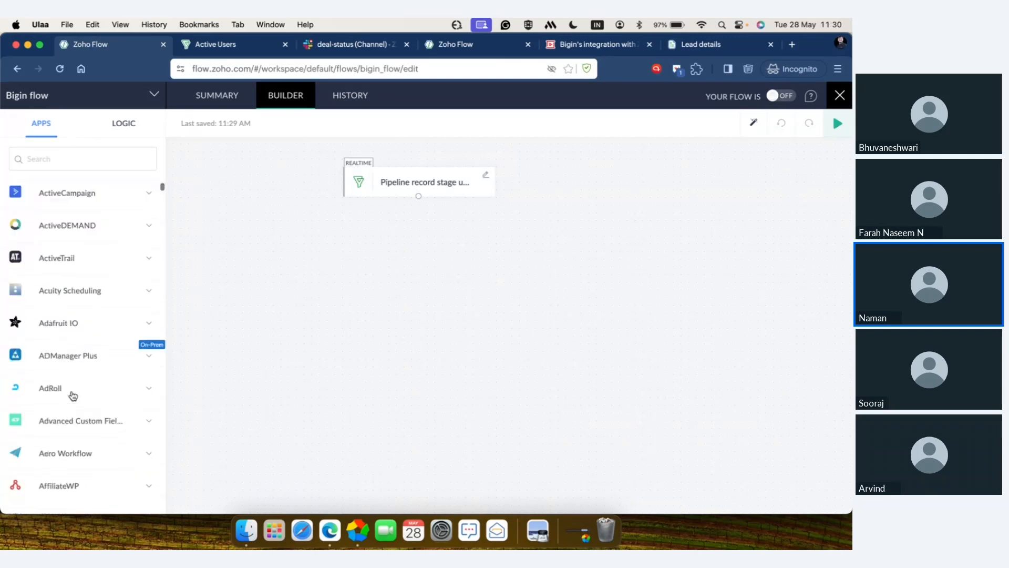
{"action": "scroll", "coordinate": [73, 395], "scroll_direction": "down", "scroll_amount": 10}
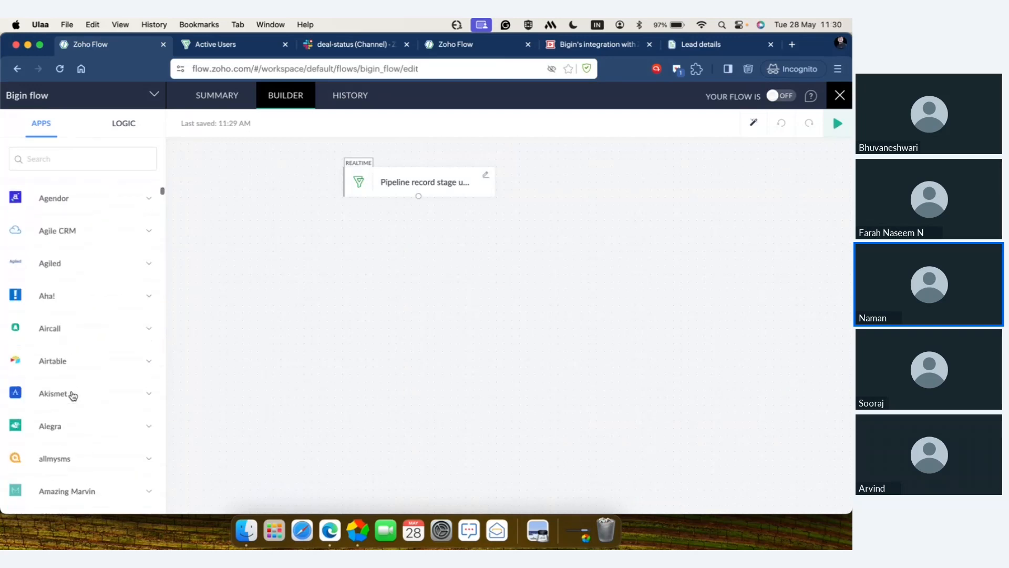
{"action": "scroll", "coordinate": [73, 395], "scroll_direction": "down", "scroll_amount": 6}
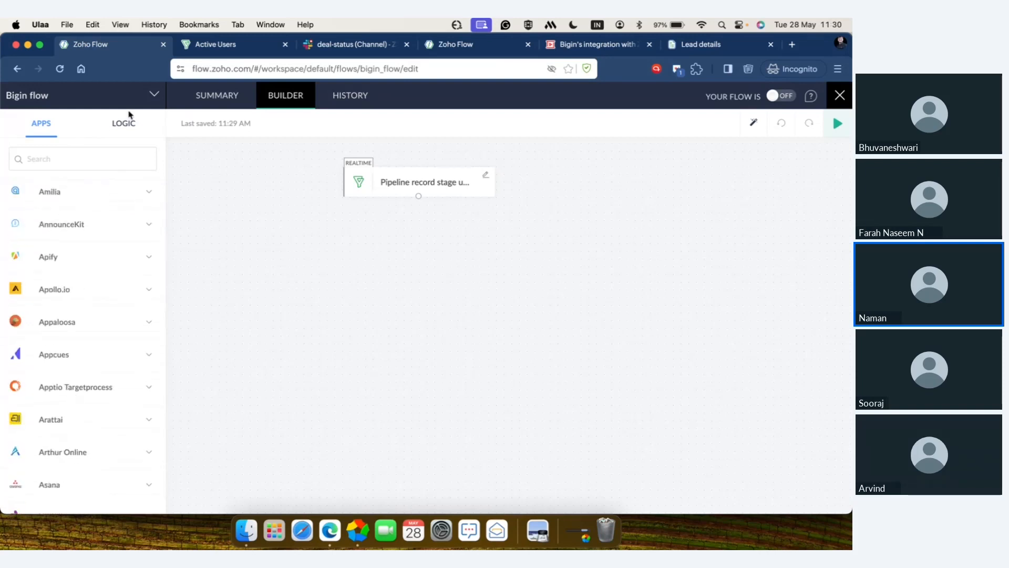
{"action": "left_click", "coordinate": [125, 125]}
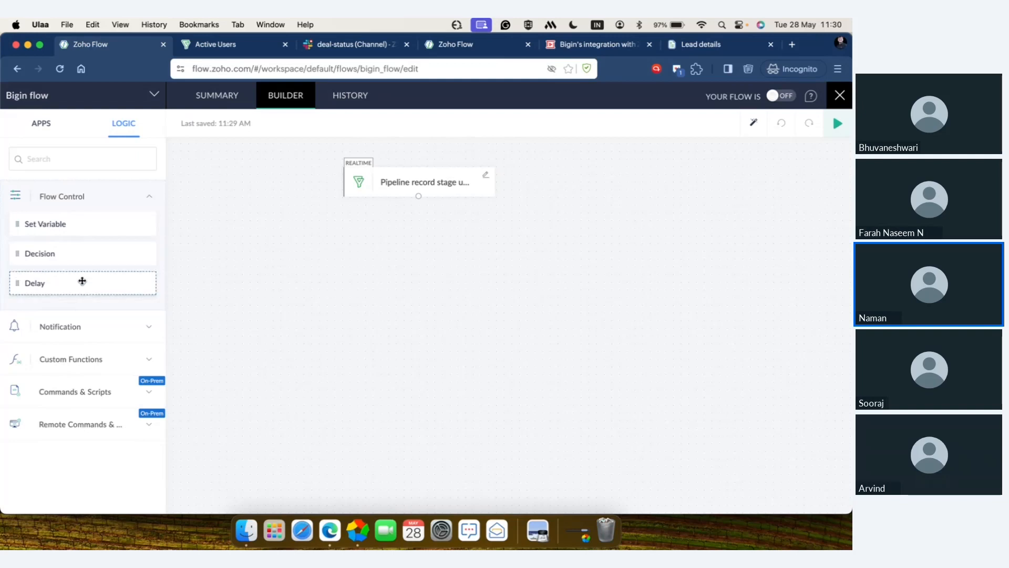
{"action": "left_click", "coordinate": [79, 328]}
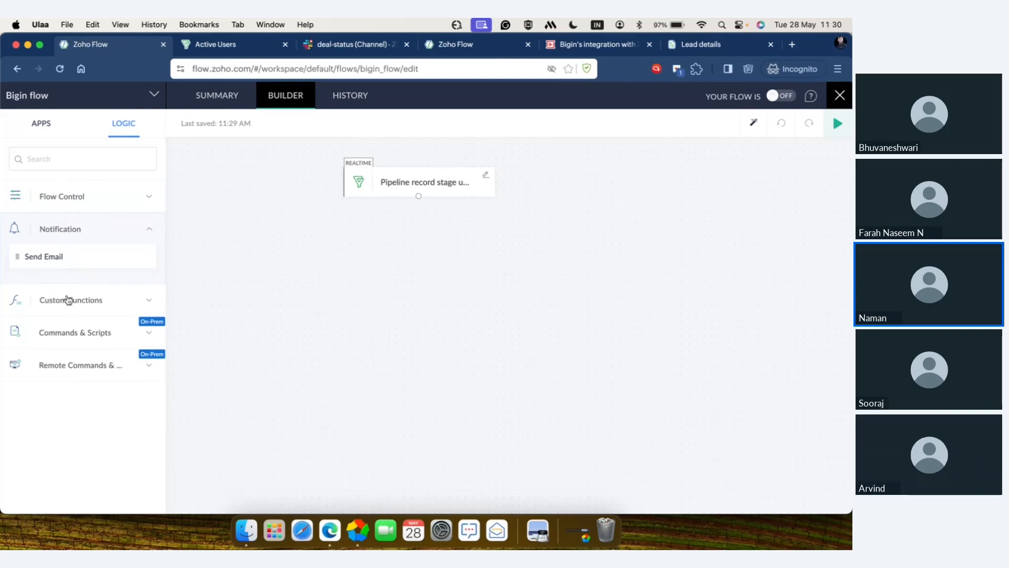
{"action": "left_click", "coordinate": [68, 299]}
{"action": "scroll", "coordinate": [56, 375], "scroll_direction": "down", "scroll_amount": 3}
{"action": "scroll", "coordinate": [58, 375], "scroll_direction": "down", "scroll_amount": 8}
{"action": "scroll", "coordinate": [58, 375], "scroll_direction": "down", "scroll_amount": 8}
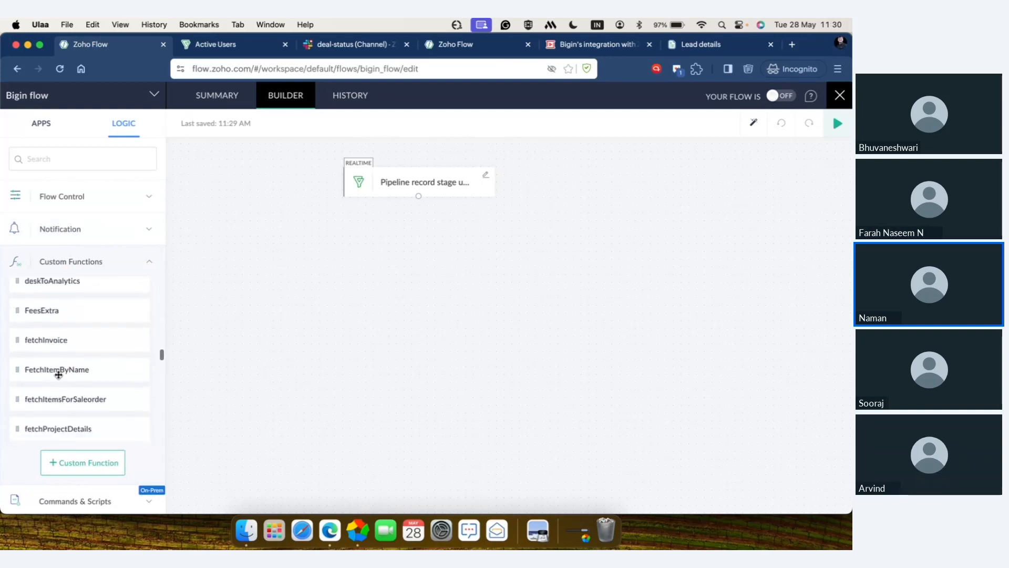
{"action": "scroll", "coordinate": [59, 374], "scroll_direction": "down", "scroll_amount": 3}
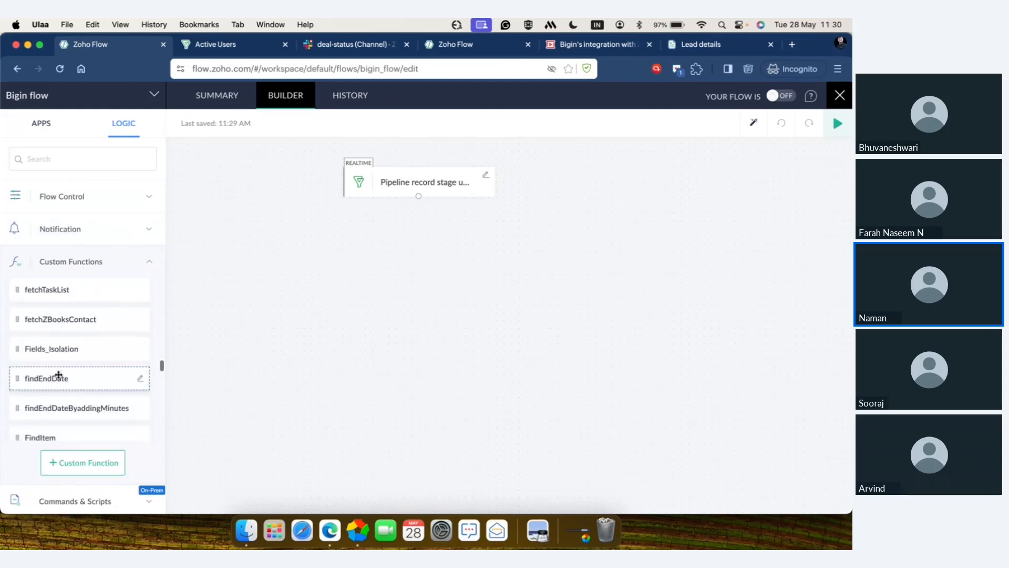
{"action": "left_click", "coordinate": [114, 270]}
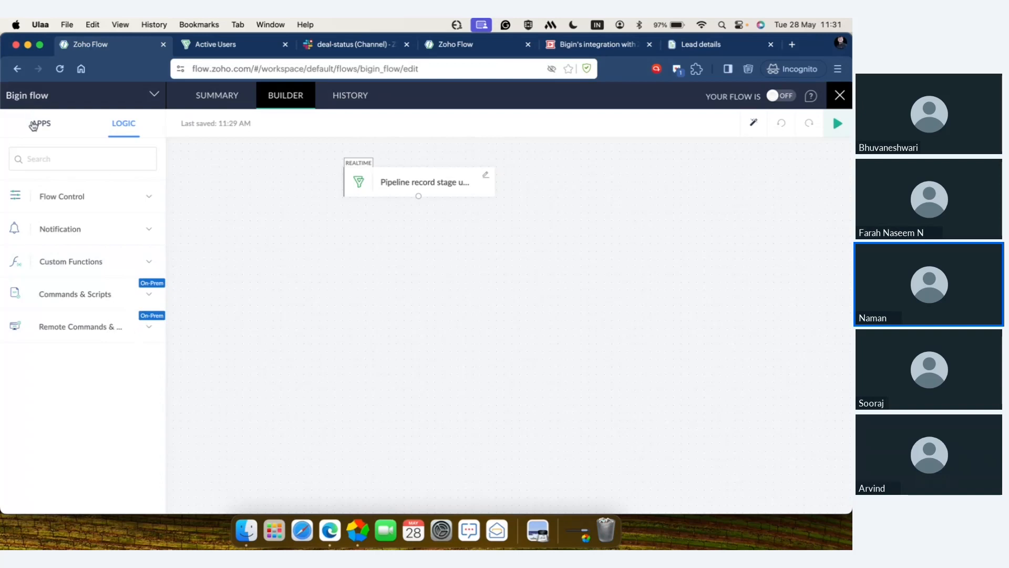
Step: Find Slack among the action apps and add its "Send private channel message" action beneath the Bigin trigger
{"action": "left_click", "coordinate": [33, 125]}
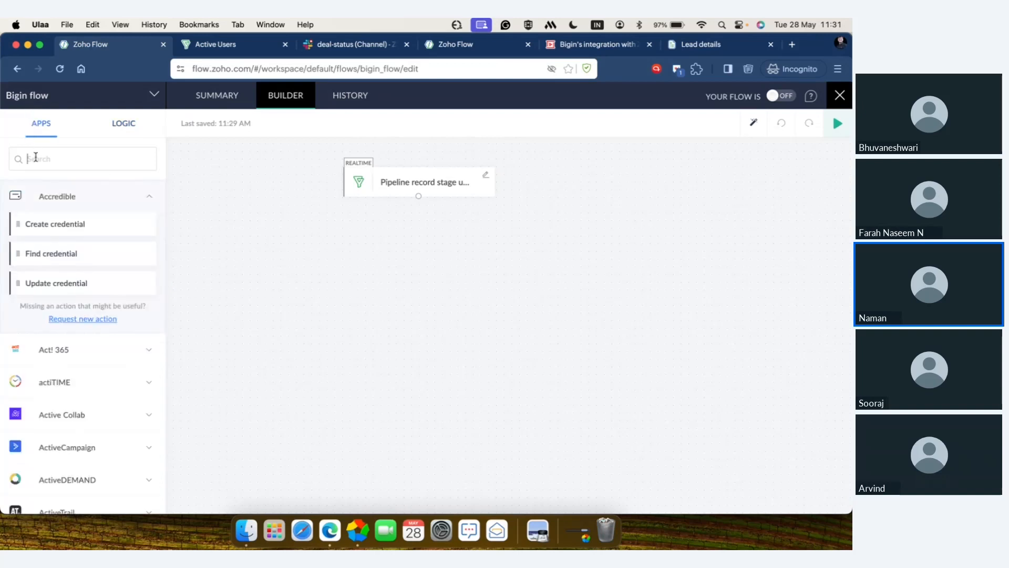
{"action": "left_click", "coordinate": [35, 156]}
{"action": "type", "text": "slack"}
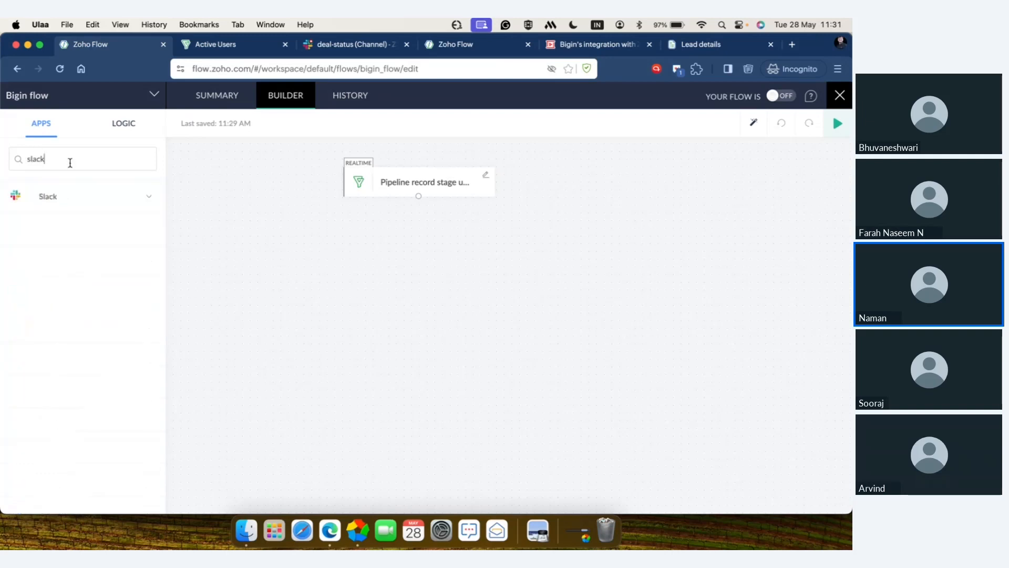
{"action": "left_click", "coordinate": [67, 195]}
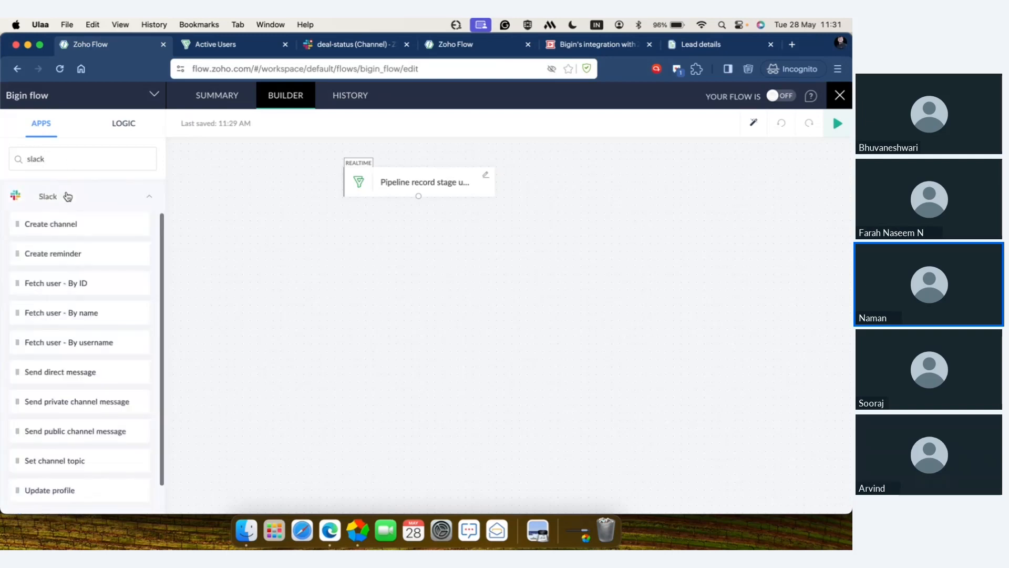
{"action": "scroll", "coordinate": [87, 374], "scroll_direction": "down", "scroll_amount": 2}
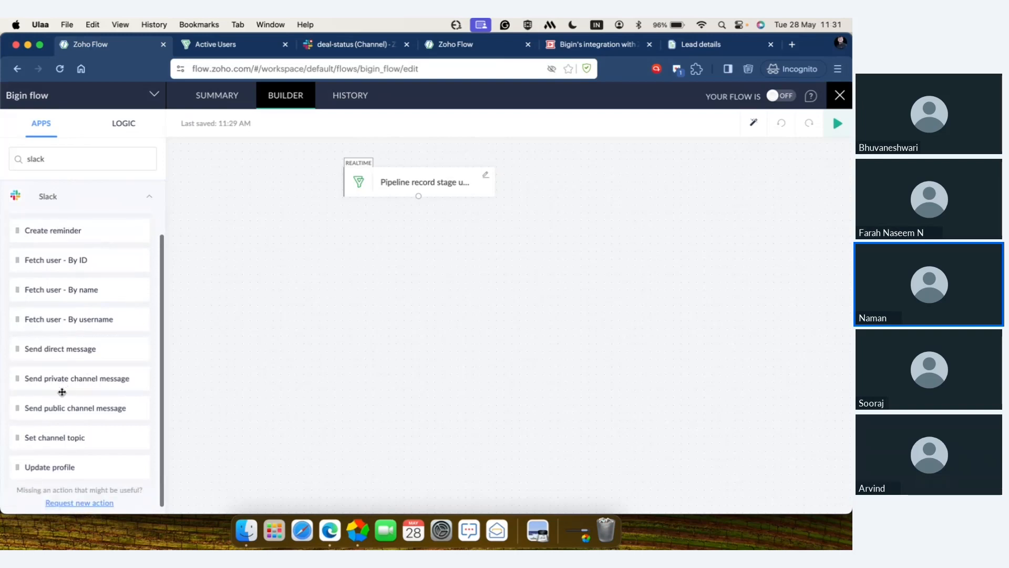
{"action": "left_click_drag", "start_coordinate": [56, 385], "coordinate": [408, 264]}
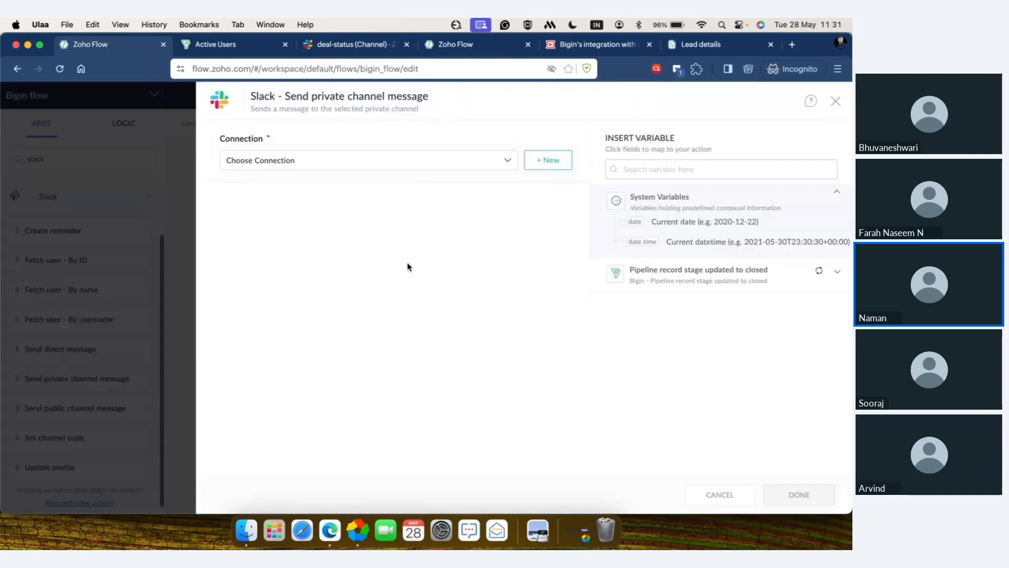
Step: Select "Zylker's Slack Connection" for the Slack action and set the private channel to deal-status
{"action": "left_click", "coordinate": [438, 166]}
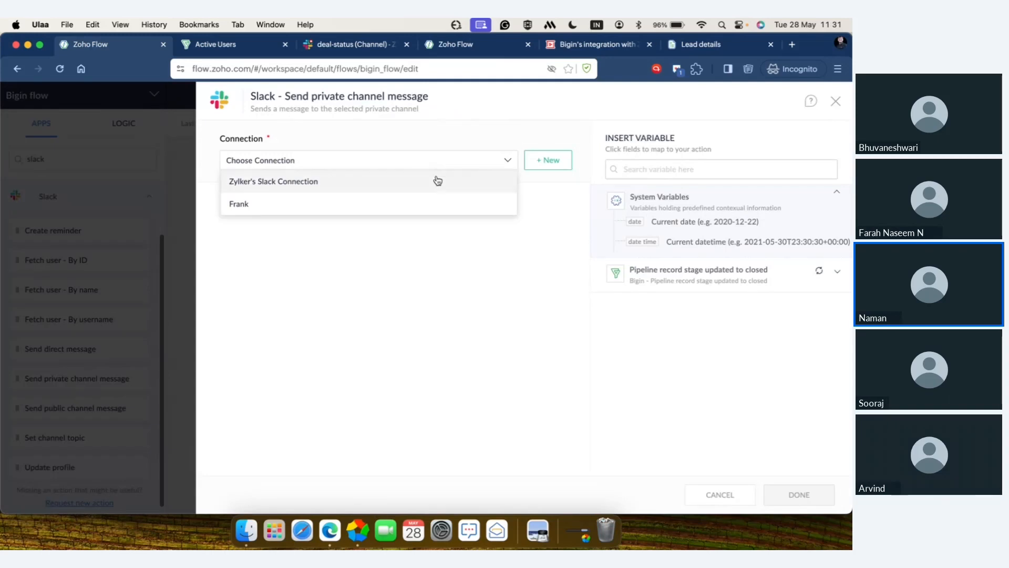
{"action": "left_click", "coordinate": [435, 179]}
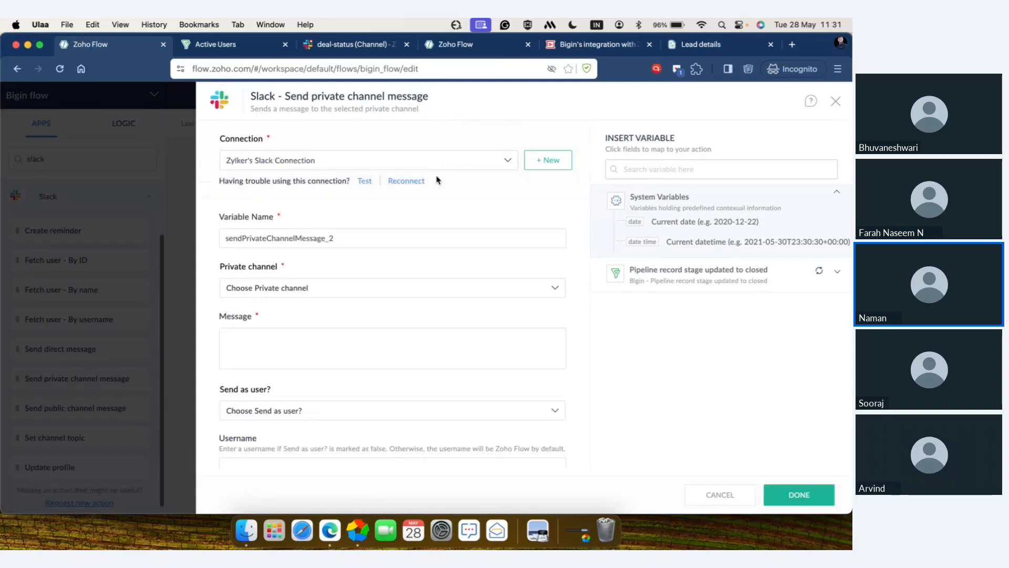
{"action": "left_click", "coordinate": [387, 288]}
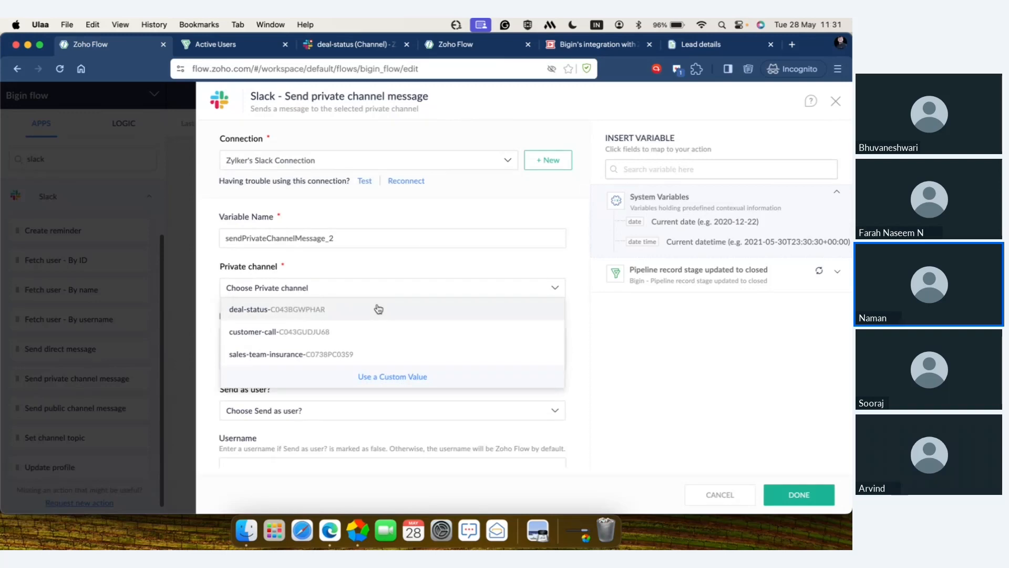
{"action": "left_click", "coordinate": [379, 309]}
{"action": "left_click", "coordinate": [382, 289]}
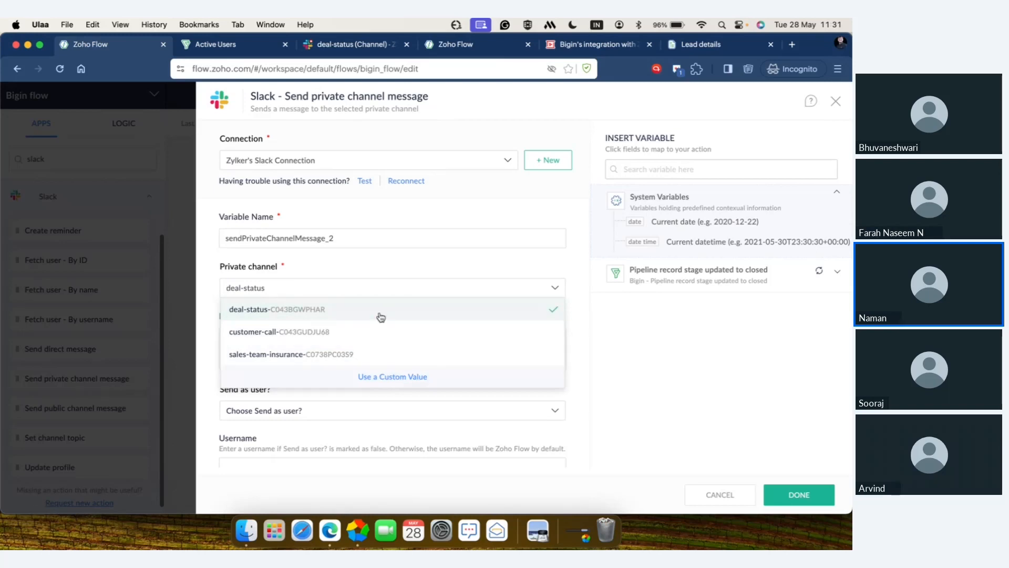
{"action": "left_click", "coordinate": [379, 314]}
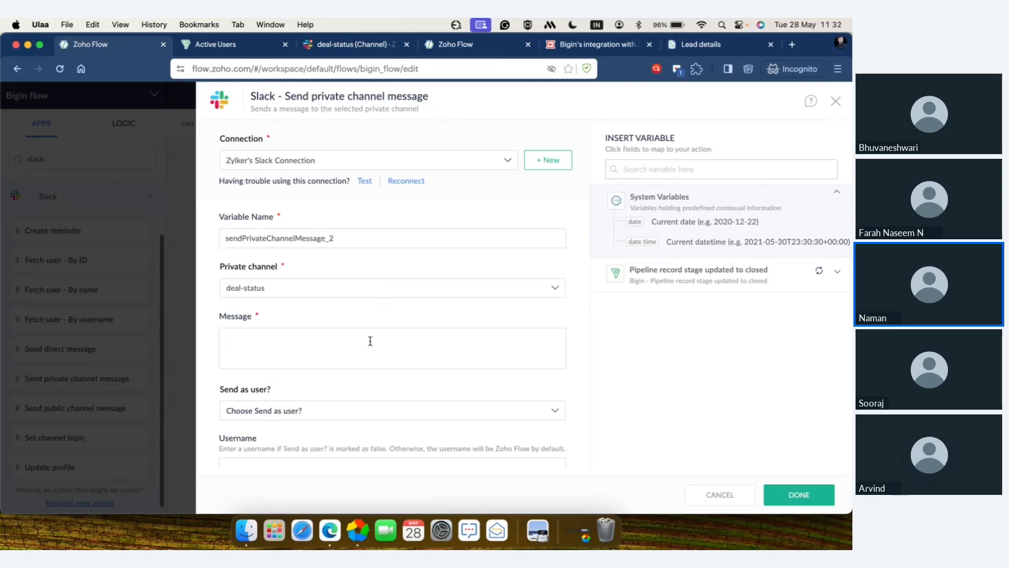
Step: Begin the Slack message with "Hi team, we have" followed by the Stage variable from the Bigin trigger
{"action": "type", "text": "Hi team, w"}
{"action": "type", "text": "e have"}
{"action": "left_click", "coordinate": [700, 274]}
{"action": "scroll", "coordinate": [695, 393], "scroll_direction": "down", "scroll_amount": 10}
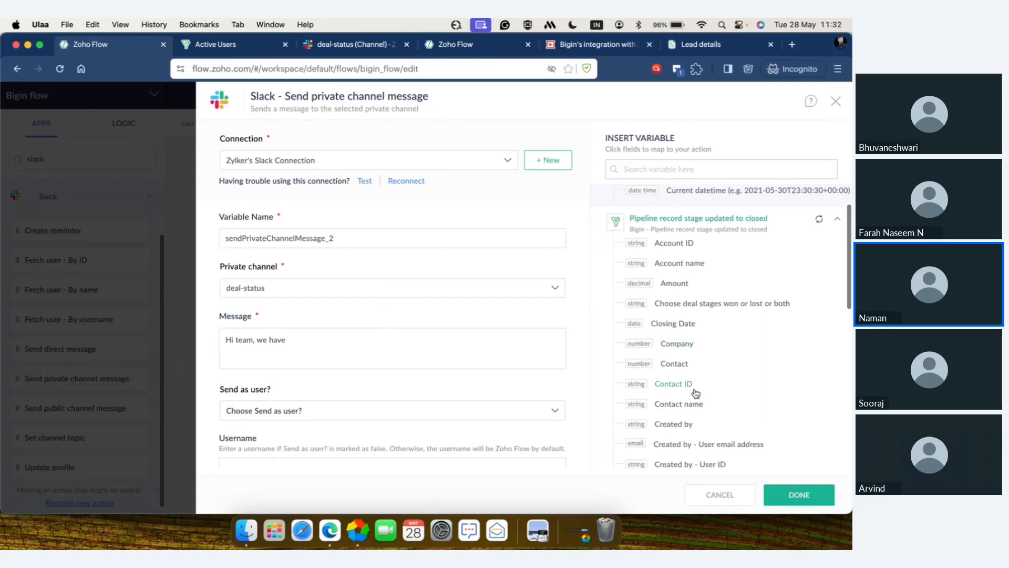
{"action": "scroll", "coordinate": [696, 393], "scroll_direction": "down", "scroll_amount": 10}
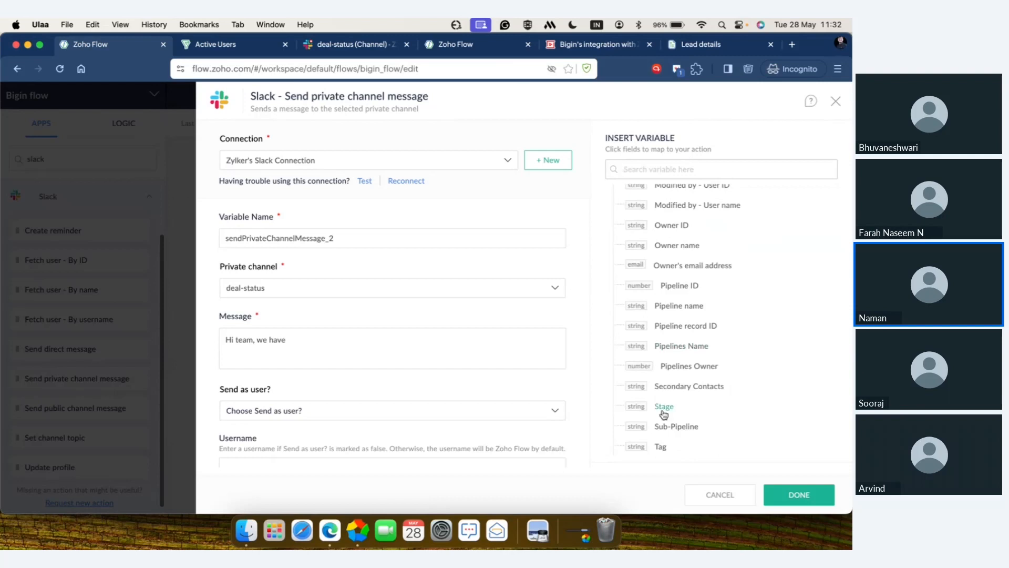
{"action": "left_click", "coordinate": [664, 407]}
Step: Continue the Slack message with "a deal. The account name is" followed by the Account name variable from the Bigin trigger
{"action": "type", "text": "a deal"}
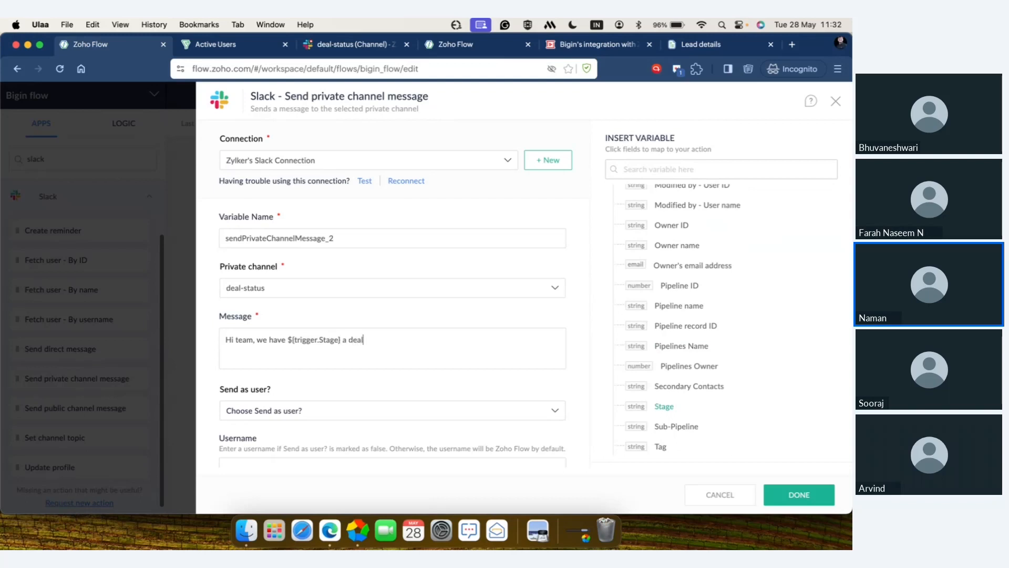
{"action": "type", "text": ". The account name is"}
{"action": "scroll", "coordinate": [723, 232], "scroll_direction": "up", "scroll_amount": 3}
{"action": "left_click", "coordinate": [706, 169]}
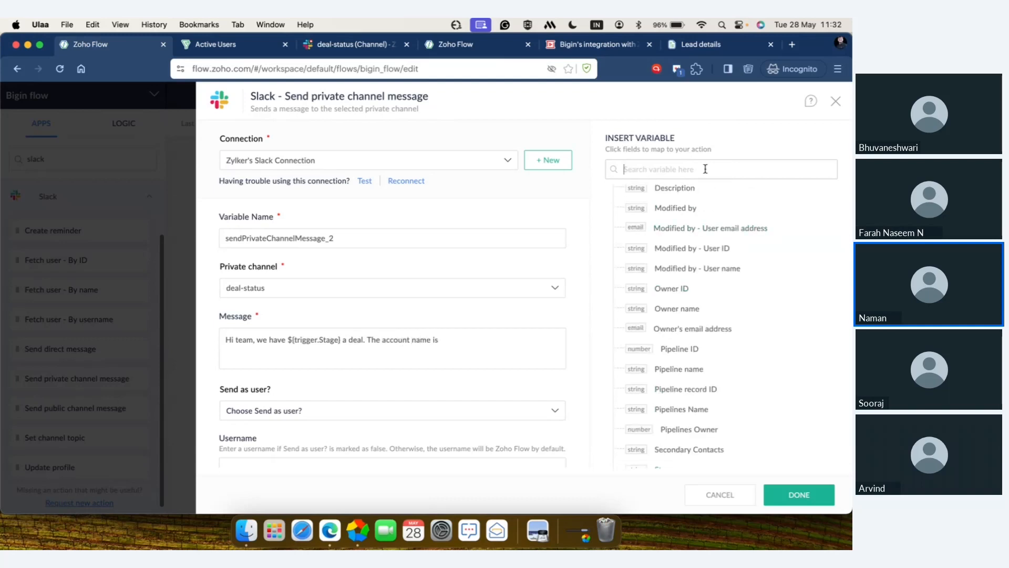
{"action": "type", "text": "acc"}
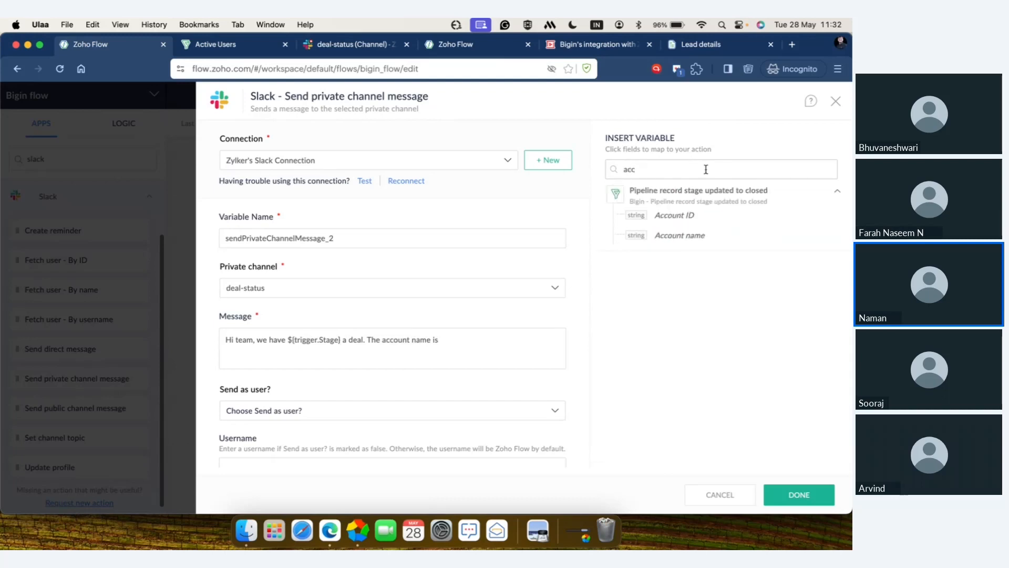
{"action": "left_click", "coordinate": [707, 237]}
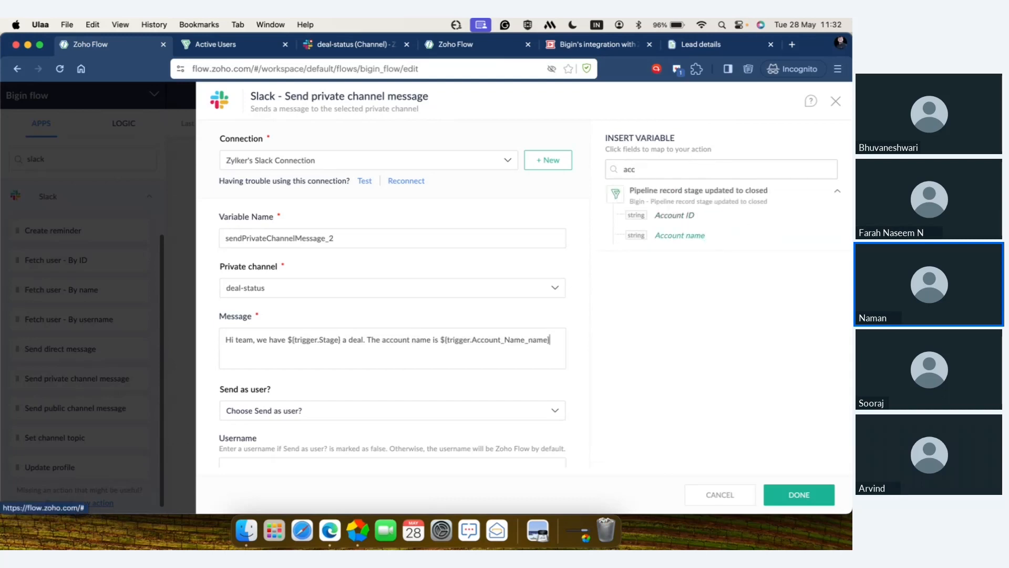
Step: End the Slack message with a period, save the Slack action and switch the Bigin flow on
{"action": "scroll", "coordinate": [457, 367], "scroll_direction": "down", "scroll_amount": 5}
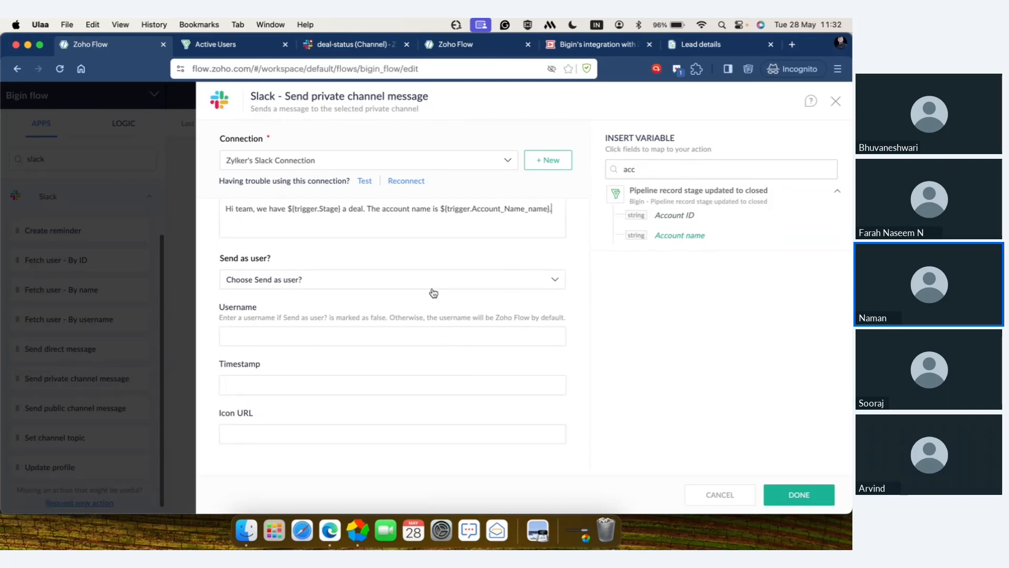
{"action": "scroll", "coordinate": [425, 362], "scroll_direction": "up", "scroll_amount": 2}
{"action": "scroll", "coordinate": [425, 363], "scroll_direction": "up", "scroll_amount": 3}
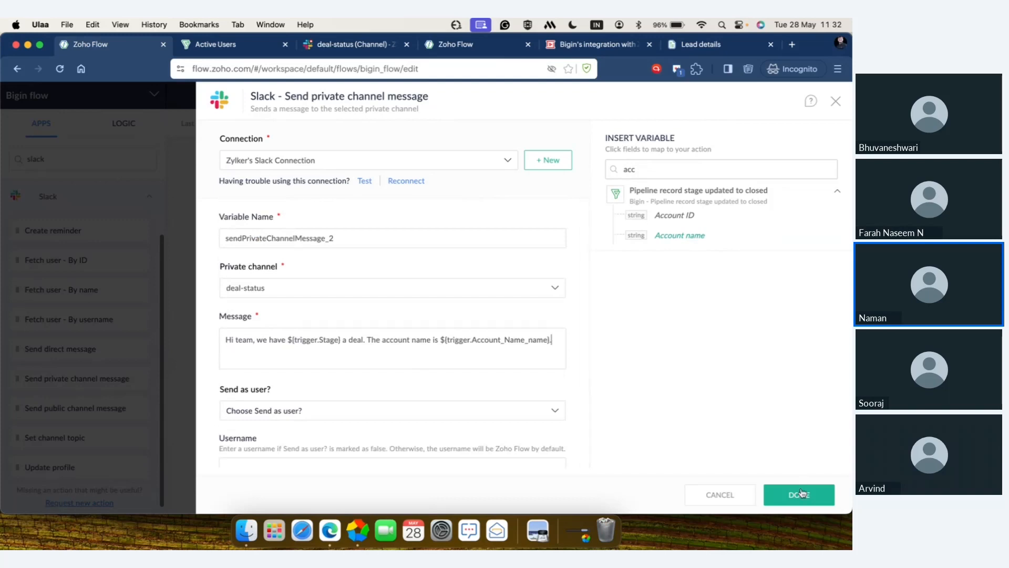
{"action": "left_click", "coordinate": [800, 498]}
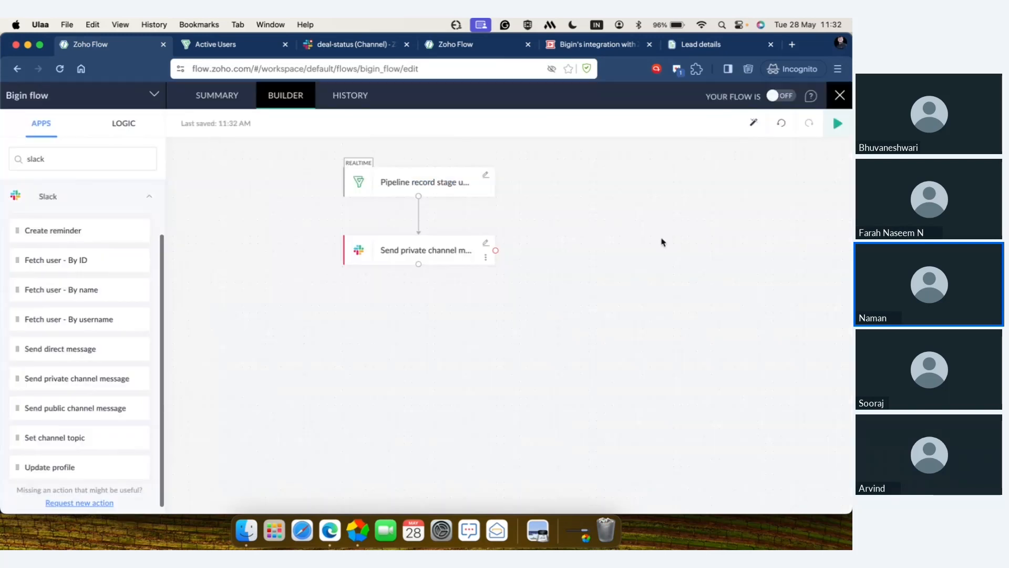
{"action": "left_click", "coordinate": [772, 95]}
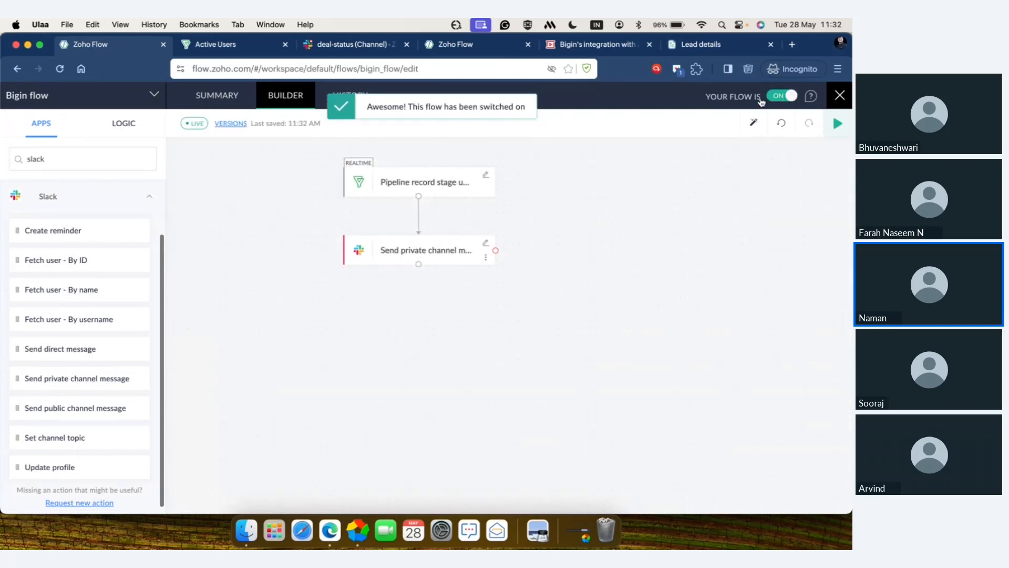
Step: Switch to Bigin, open the Zylker consultantion pipeline and move the Zack's cars deal to the Negotiation/Review stage
{"action": "left_click", "coordinate": [235, 51]}
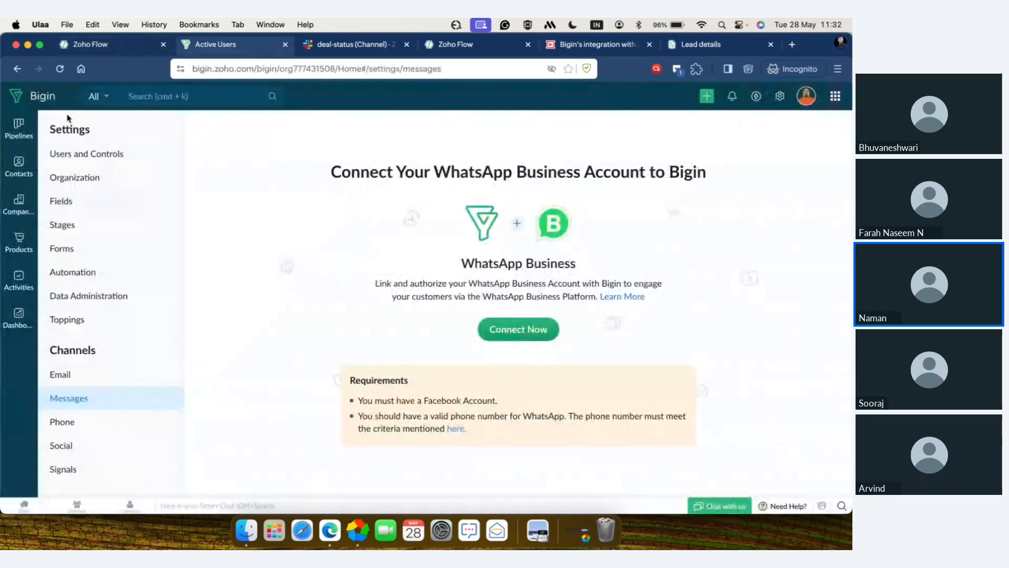
{"action": "left_click", "coordinate": [29, 127]}
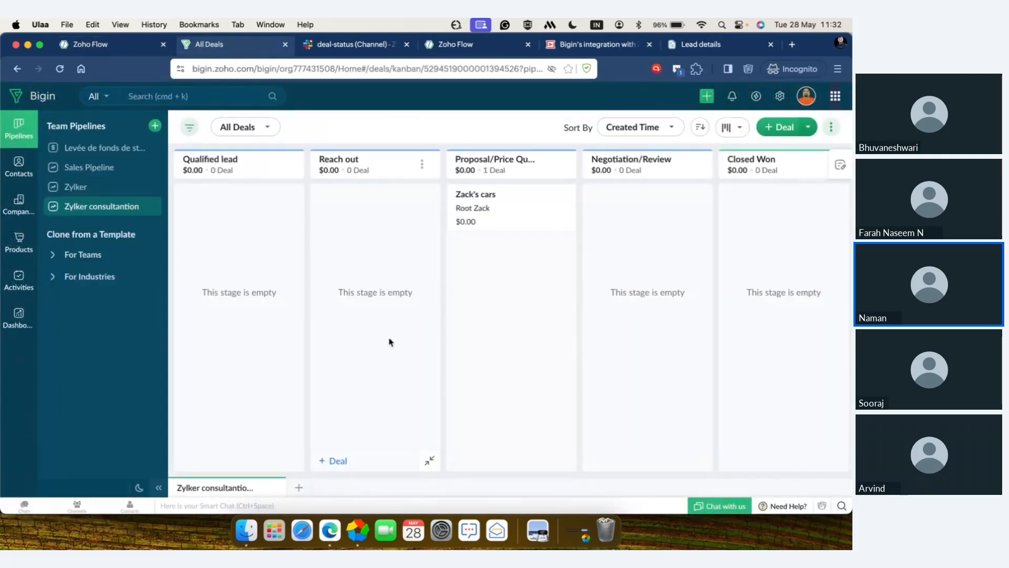
{"action": "left_click_drag", "start_coordinate": [512, 219], "coordinate": [643, 225]}
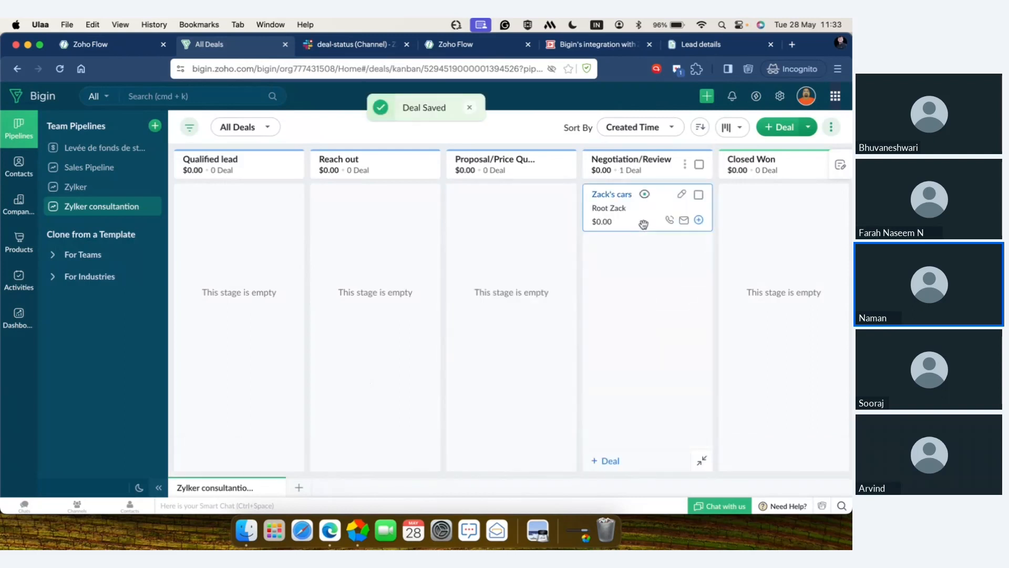
Step: Return to Zoho Flow and check the Bigin flow's refreshed task history for a run
{"action": "left_click", "coordinate": [132, 48]}
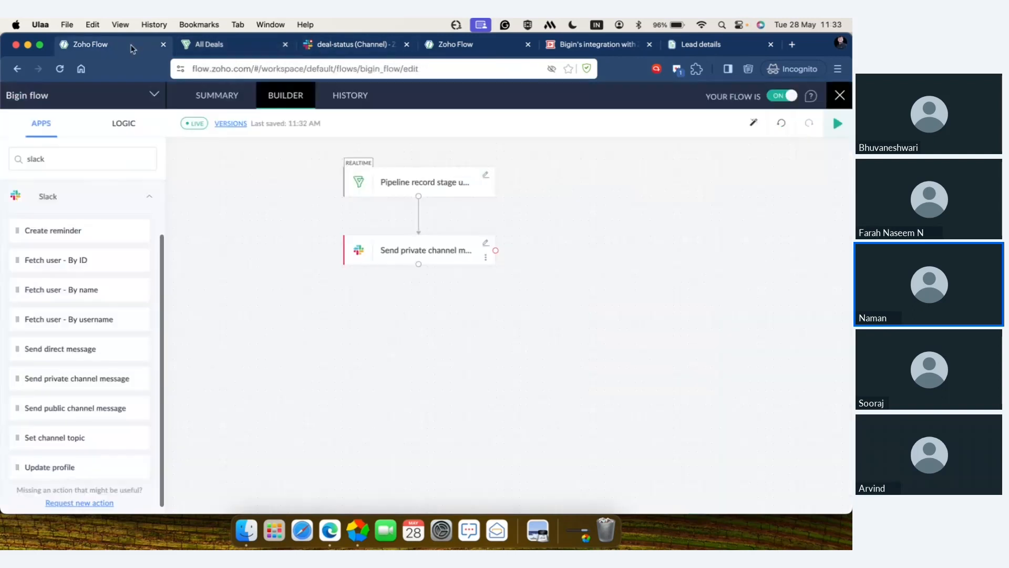
{"action": "left_click", "coordinate": [350, 96]}
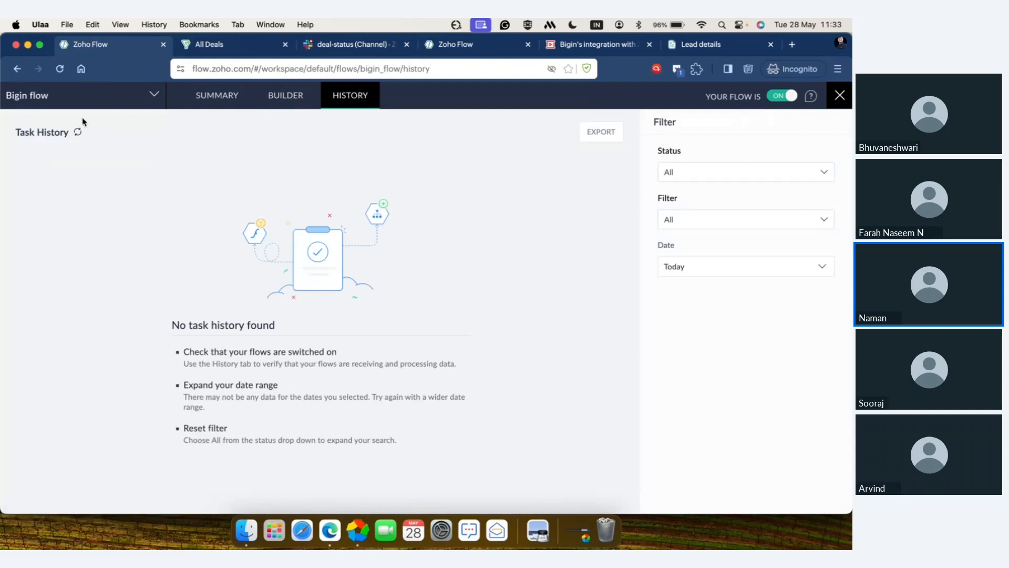
{"action": "left_click", "coordinate": [79, 132]}
{"action": "left_click", "coordinate": [79, 133]}
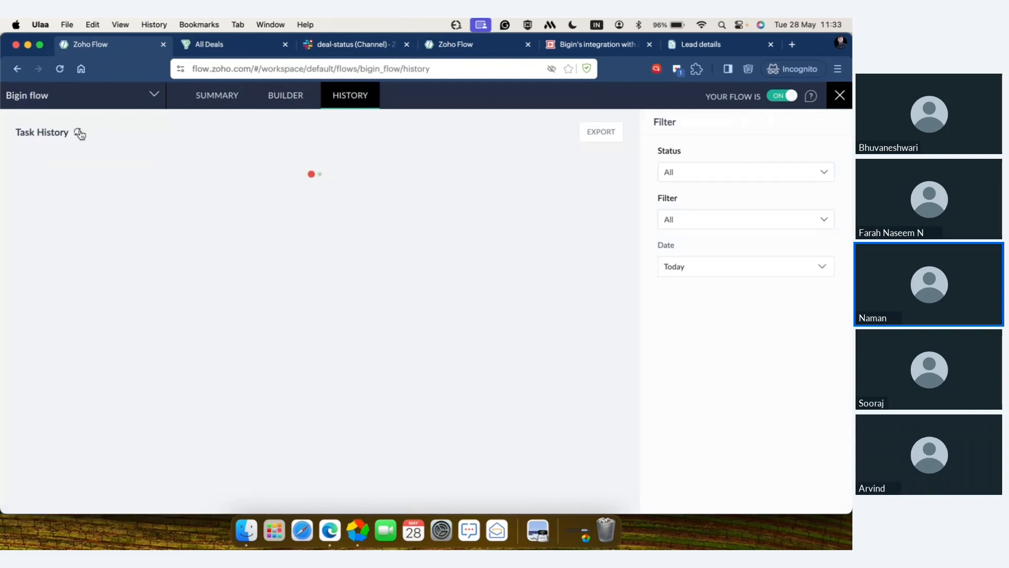
{"action": "left_click", "coordinate": [79, 133]}
{"action": "left_click", "coordinate": [79, 133]}
Step: Switch to Bigin and move the Zack's cars deal to the Closed Won stage
{"action": "left_click", "coordinate": [235, 46]}
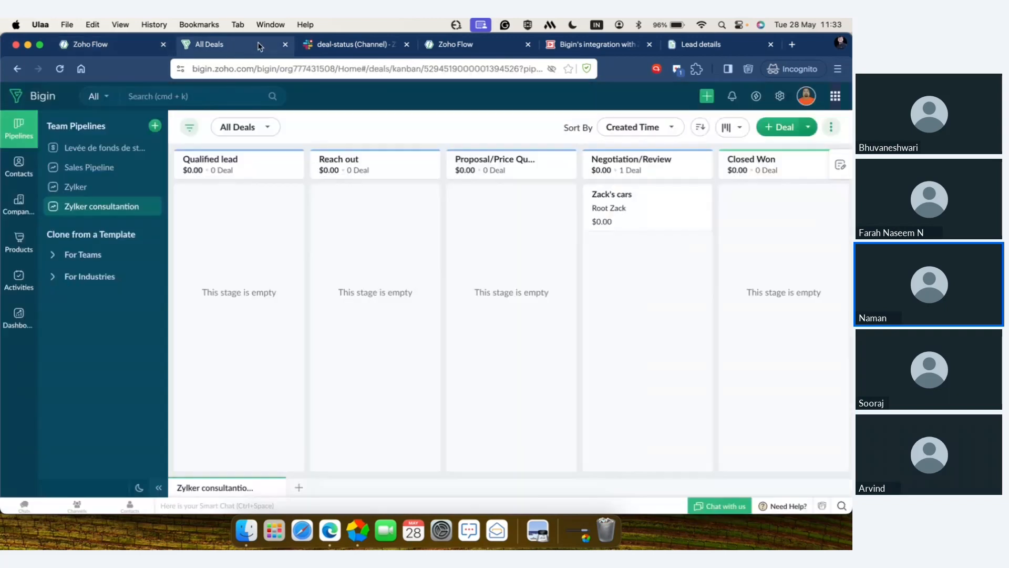
{"action": "scroll", "coordinate": [639, 256], "scroll_direction": "right", "scroll_amount": 3}
{"action": "left_click_drag", "start_coordinate": [496, 207], "coordinate": [625, 207]}
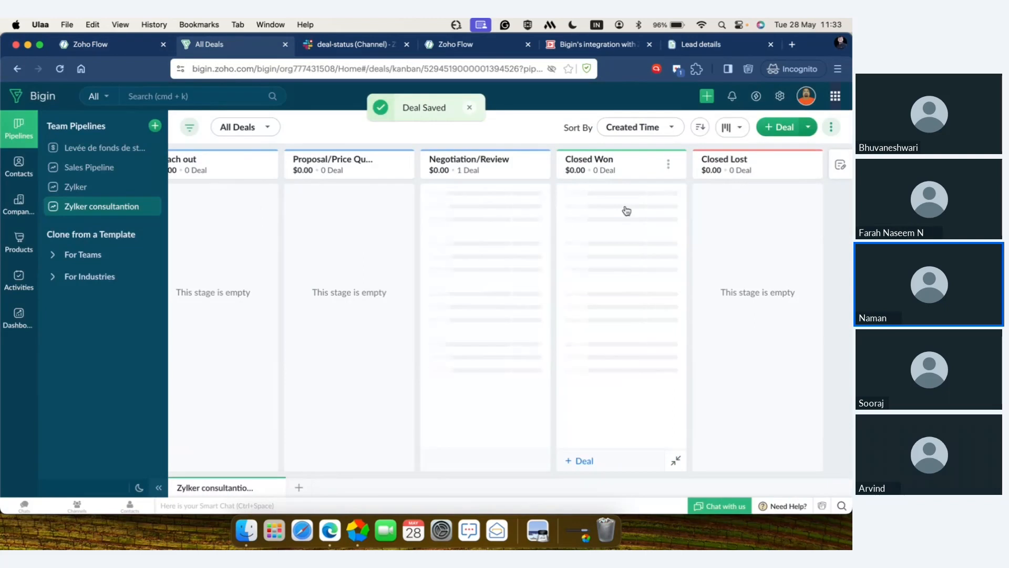
Step: Refresh the Bigin flow's task history in Zoho Flow and inspect the latest run's Slack action input and output
{"action": "left_click", "coordinate": [104, 46]}
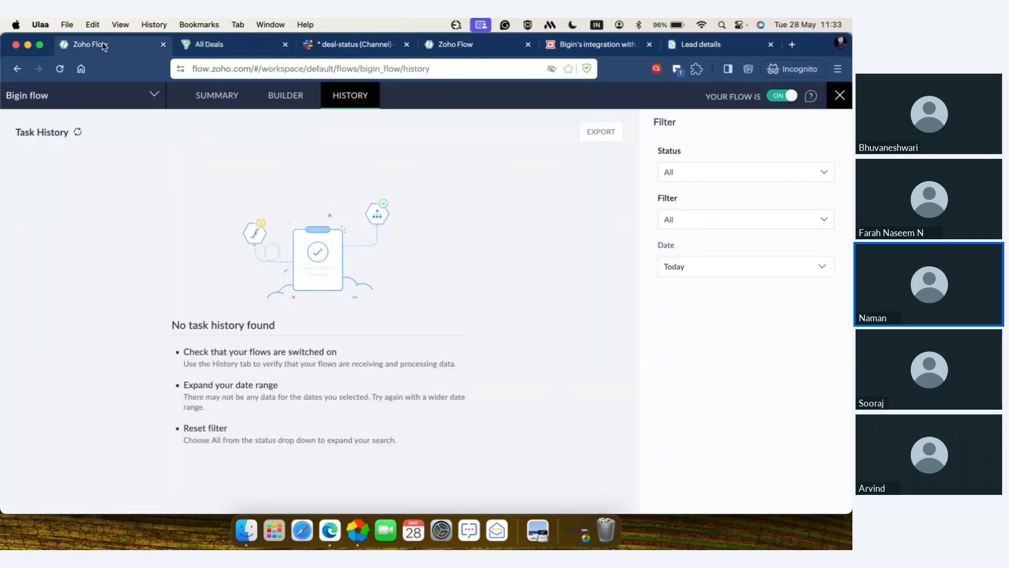
{"action": "left_click", "coordinate": [78, 133]}
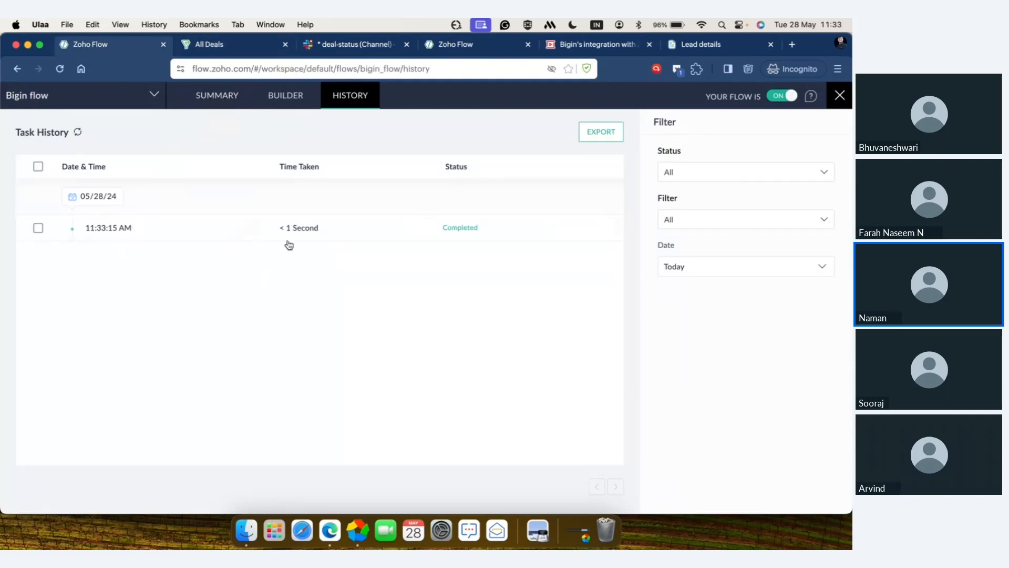
{"action": "left_click", "coordinate": [259, 232]}
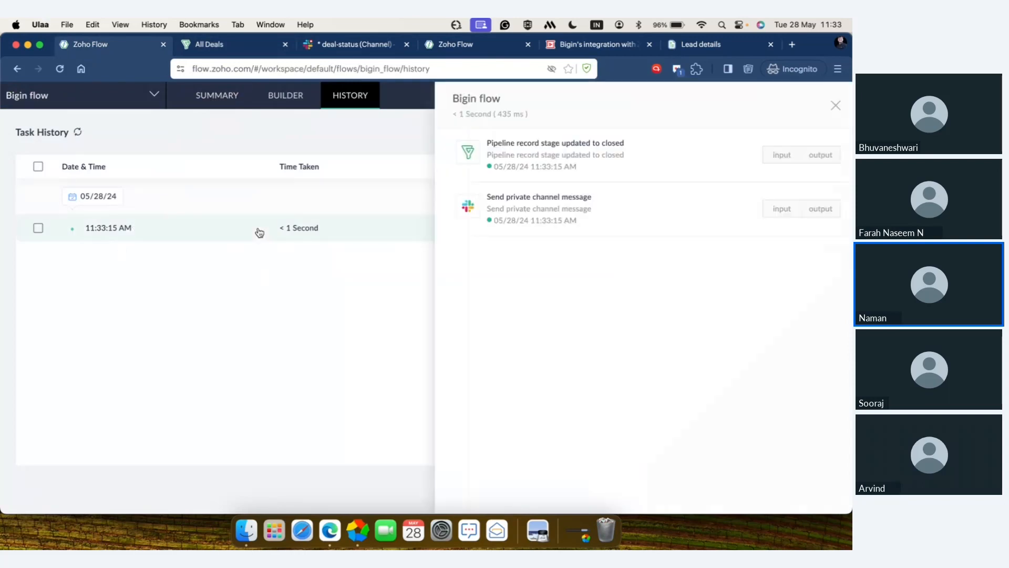
{"action": "left_click", "coordinate": [786, 213]}
{"action": "left_click", "coordinate": [824, 211]}
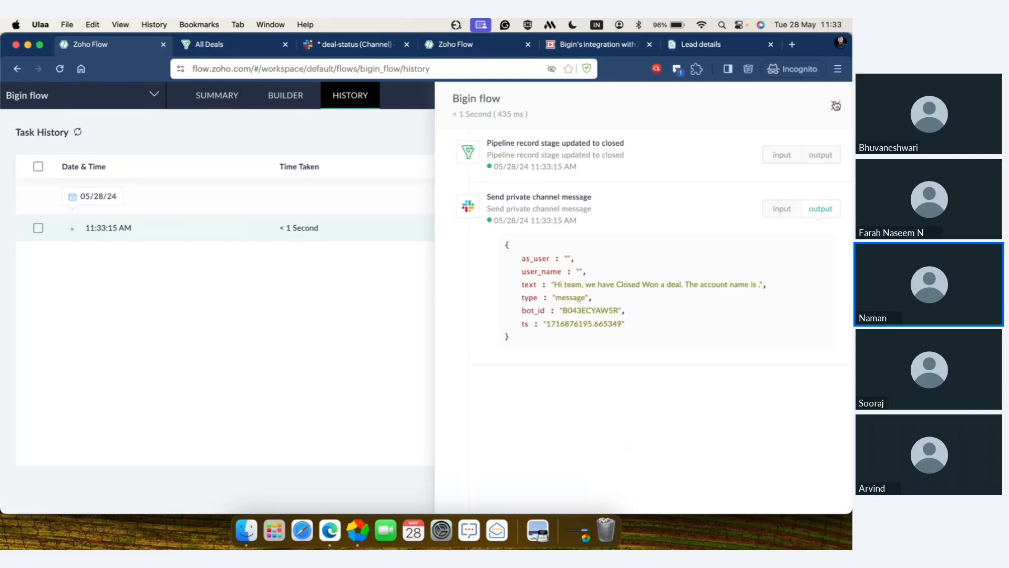
{"action": "left_click", "coordinate": [836, 106]}
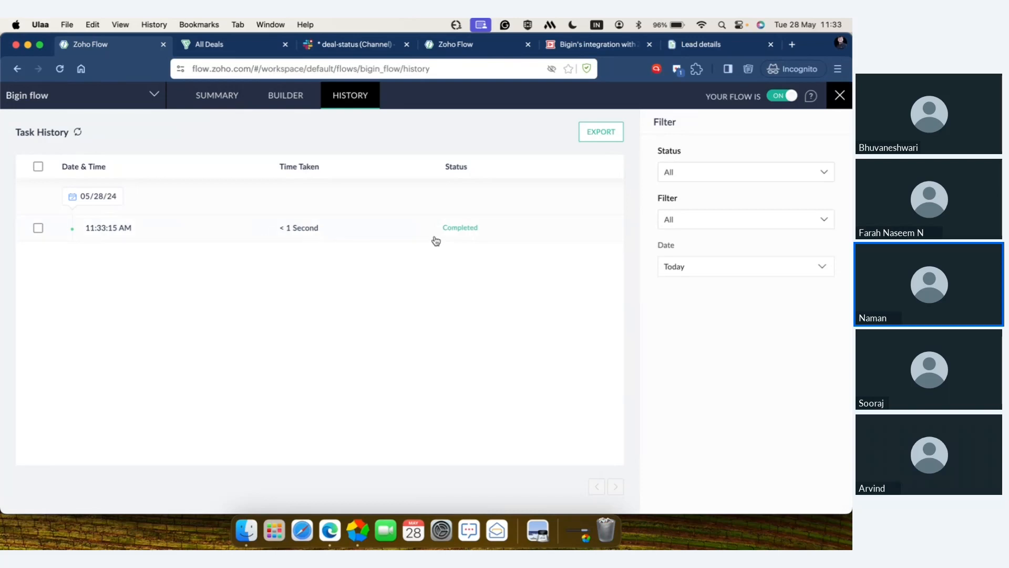
Step: Switch to Slack and read the message Zoho Flow posted in the deal-status channel
{"action": "left_click", "coordinate": [359, 45]}
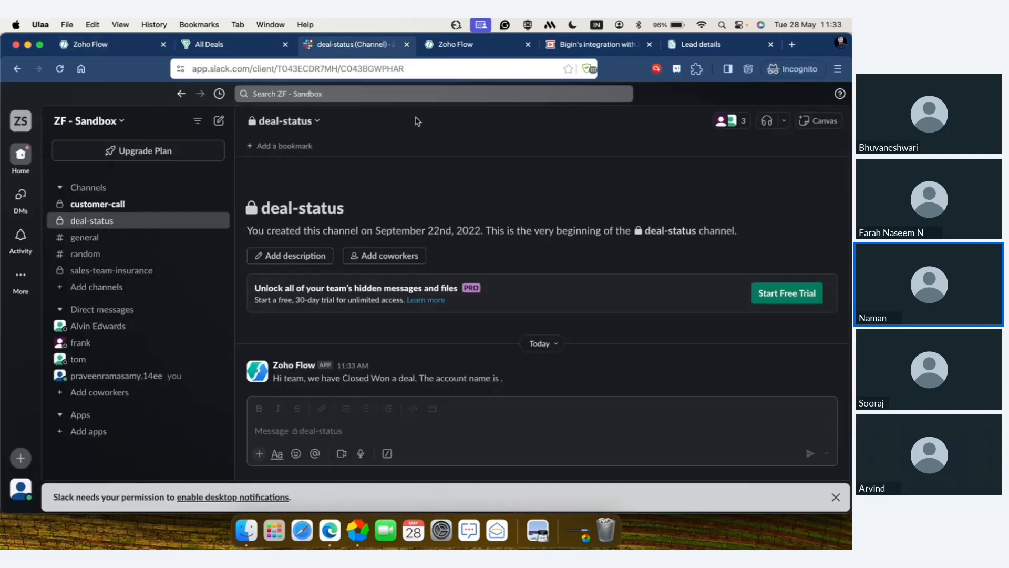
{"action": "left_click_drag", "start_coordinate": [514, 380], "coordinate": [272, 387]}
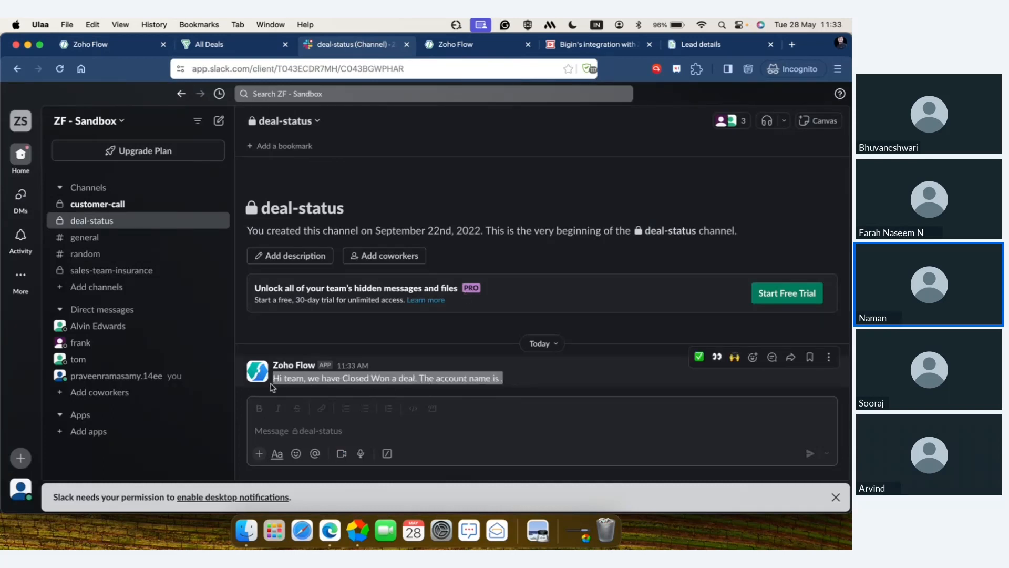
{"action": "left_click", "coordinate": [389, 389]}
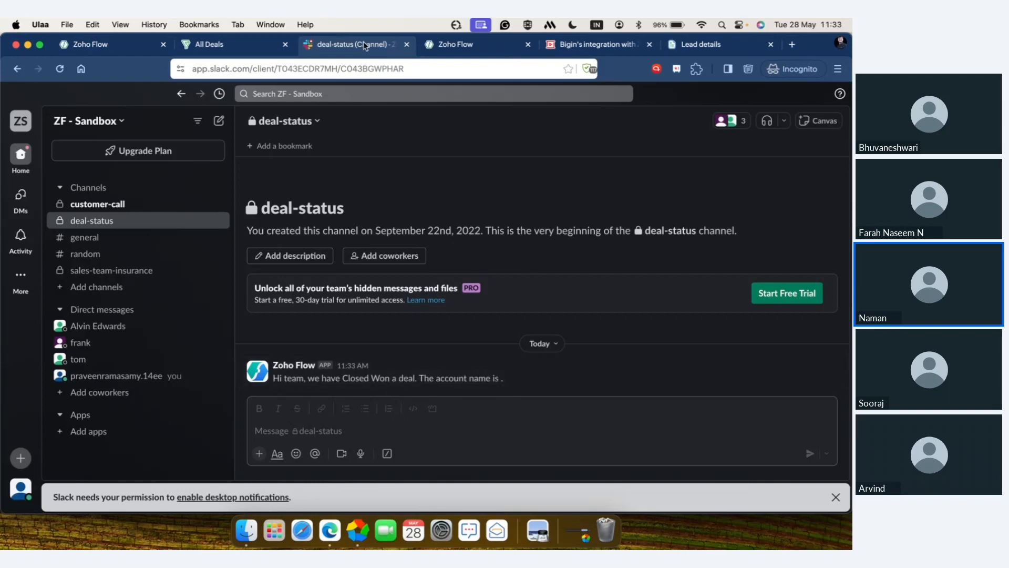
Step: Switch to the "Bigin - Flow webinar" flow in Zoho Flow and review the Fetch contact action's settings
{"action": "left_click", "coordinate": [469, 50]}
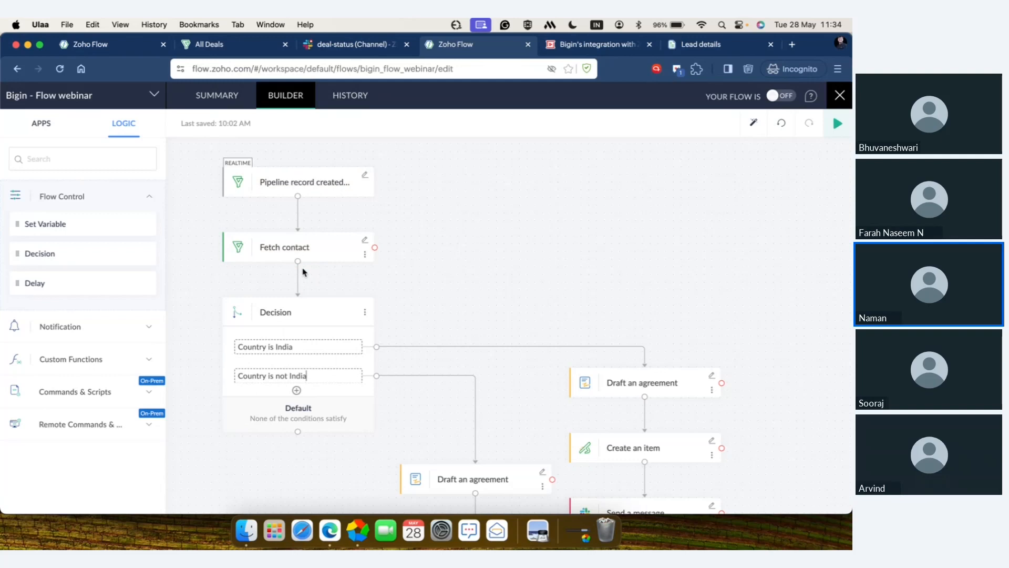
{"action": "left_click", "coordinate": [365, 241]}
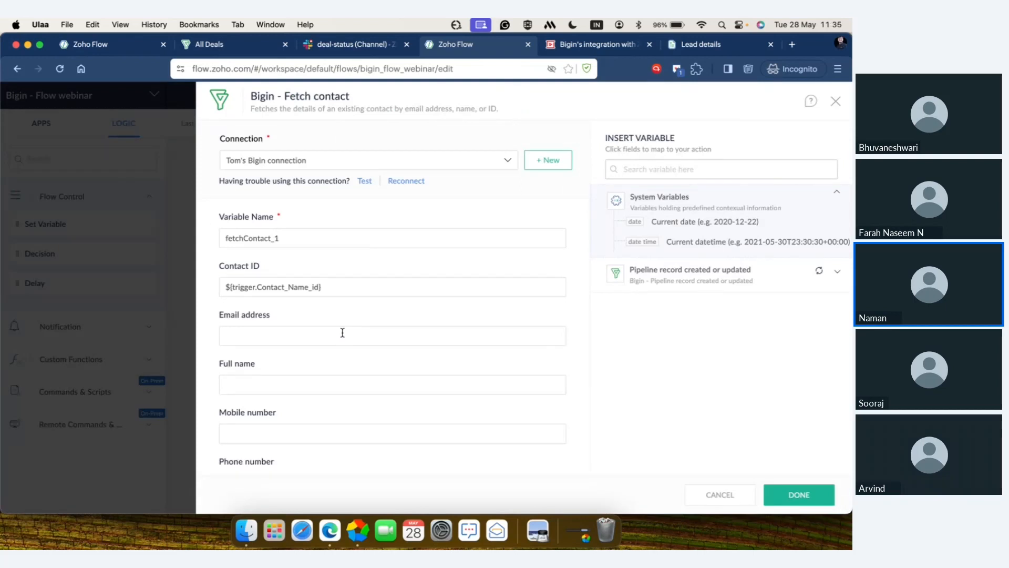
{"action": "left_click", "coordinate": [836, 103]}
Step: Review the "Country is India" and "Country is not India" conditions of the Decision element
{"action": "scroll", "coordinate": [462, 321], "scroll_direction": "down", "scroll_amount": 3}
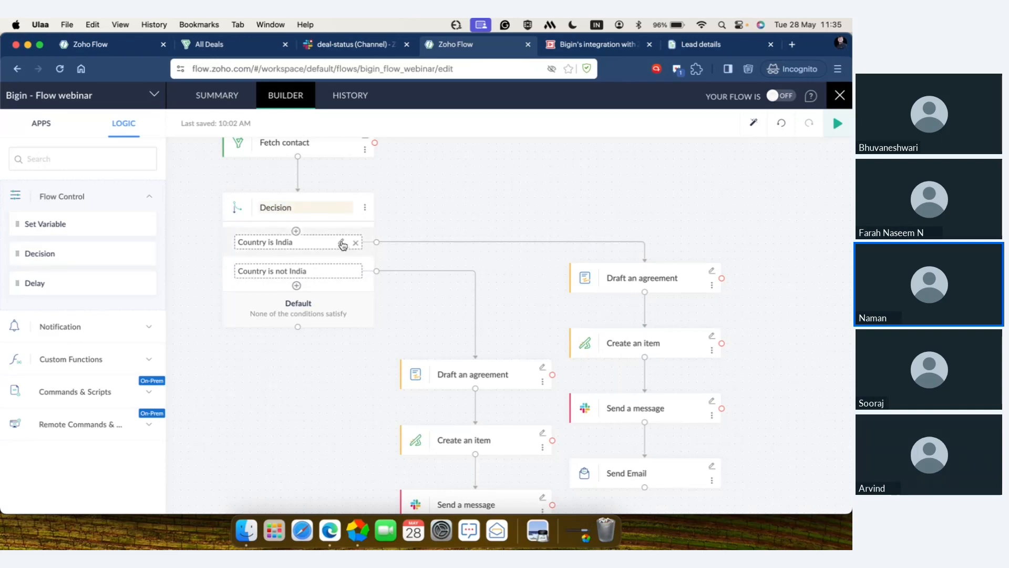
{"action": "left_click", "coordinate": [341, 243]}
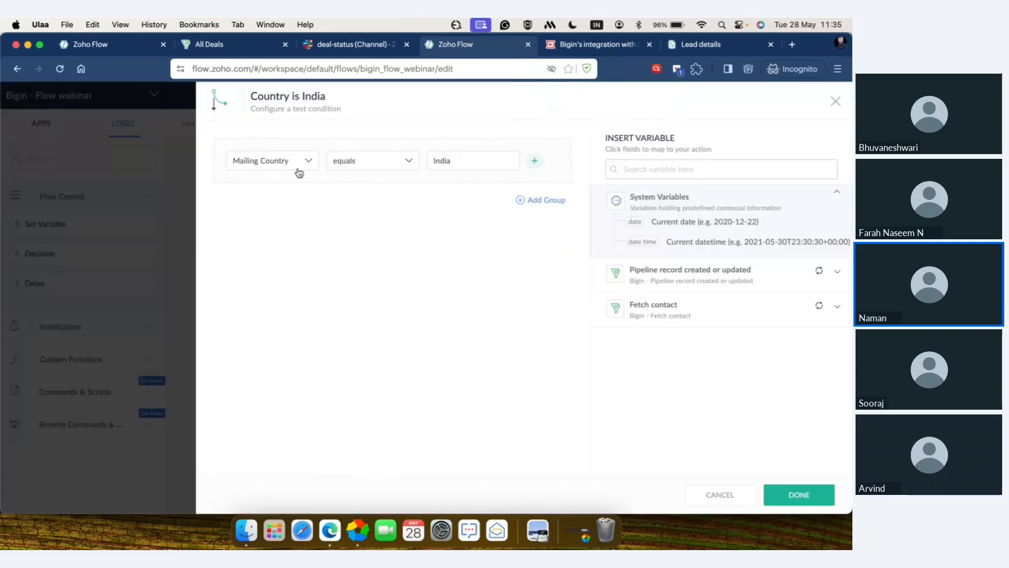
{"action": "left_click", "coordinate": [837, 102]}
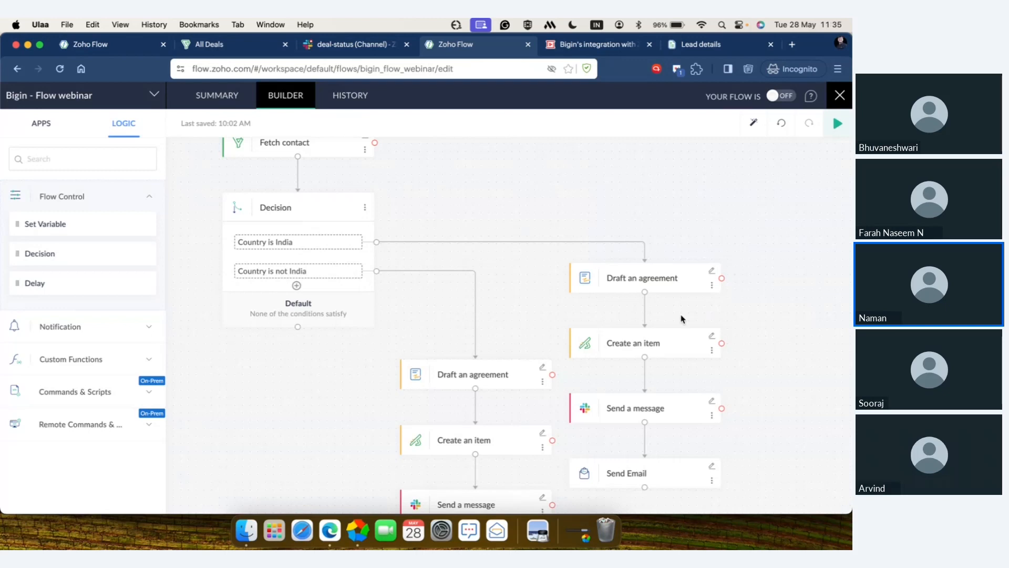
{"action": "left_click", "coordinate": [342, 276]}
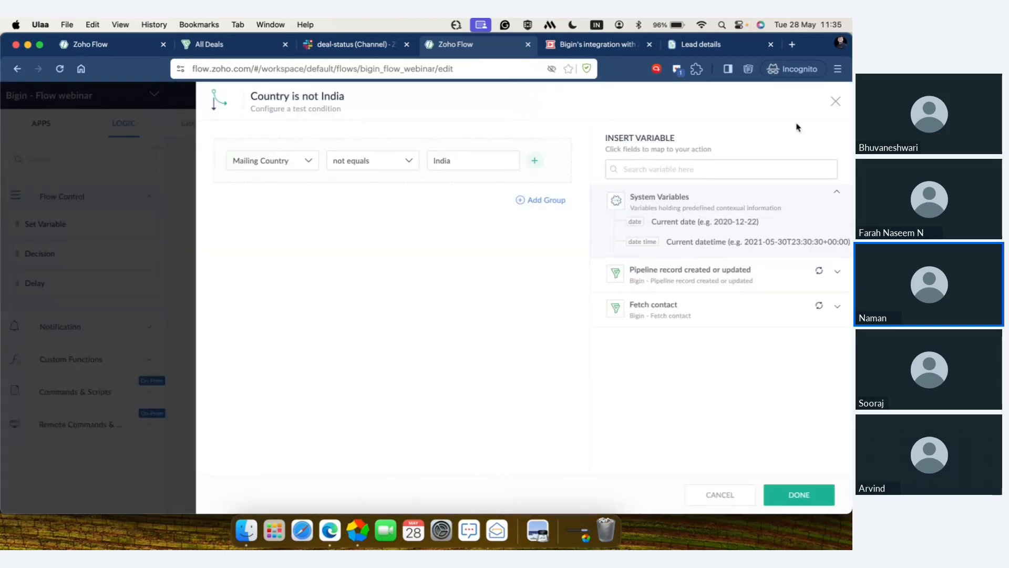
{"action": "left_click", "coordinate": [835, 102]}
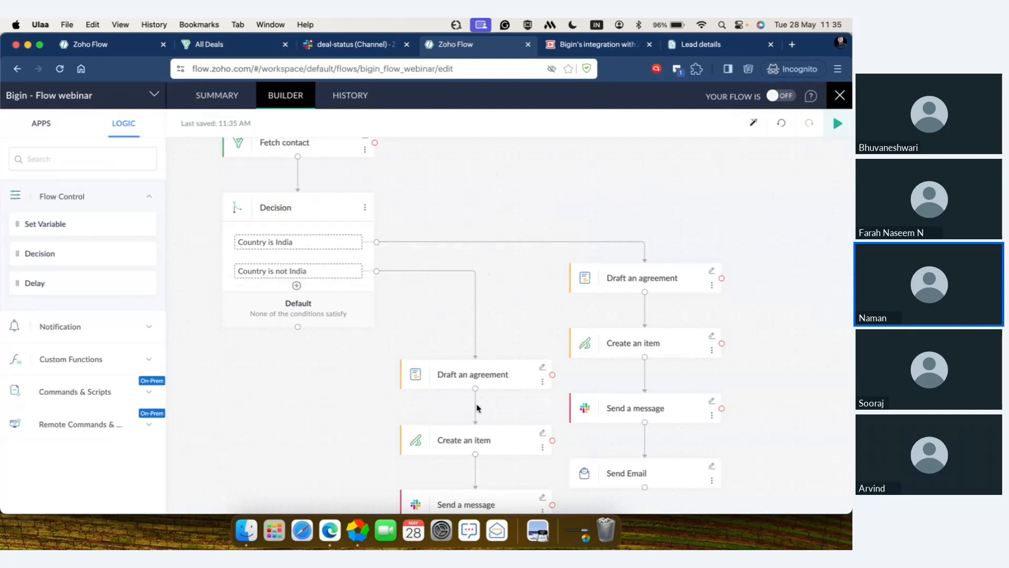
Step: Review the Draft an agreement action's template and recipient settings on the "Country is India" branch, including the Fetch contact and pipeline record variables
{"action": "scroll", "coordinate": [477, 407], "scroll_direction": "right", "scroll_amount": 3}
{"action": "scroll", "coordinate": [478, 407], "scroll_direction": "down", "scroll_amount": 2}
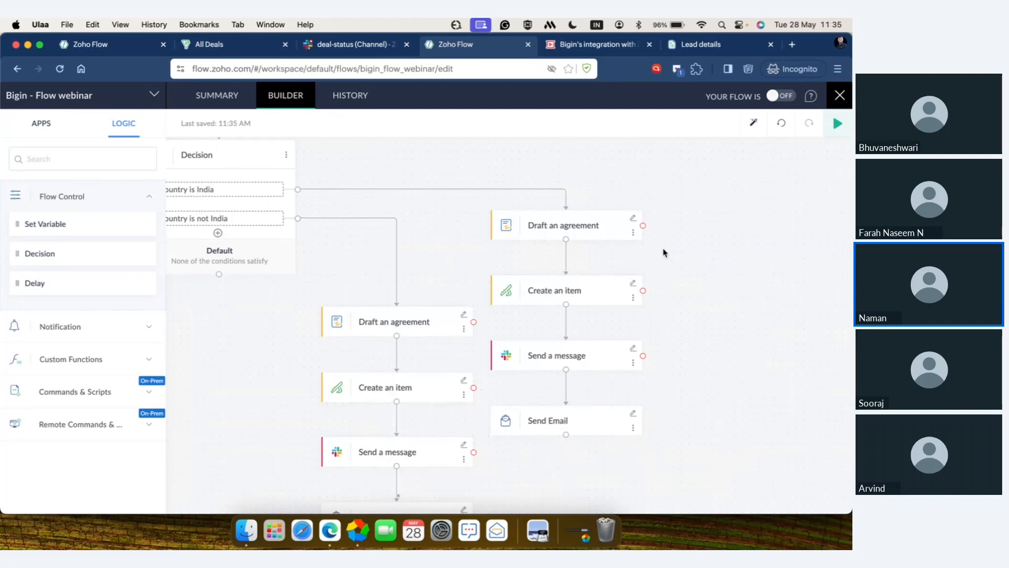
{"action": "left_click", "coordinate": [633, 219]}
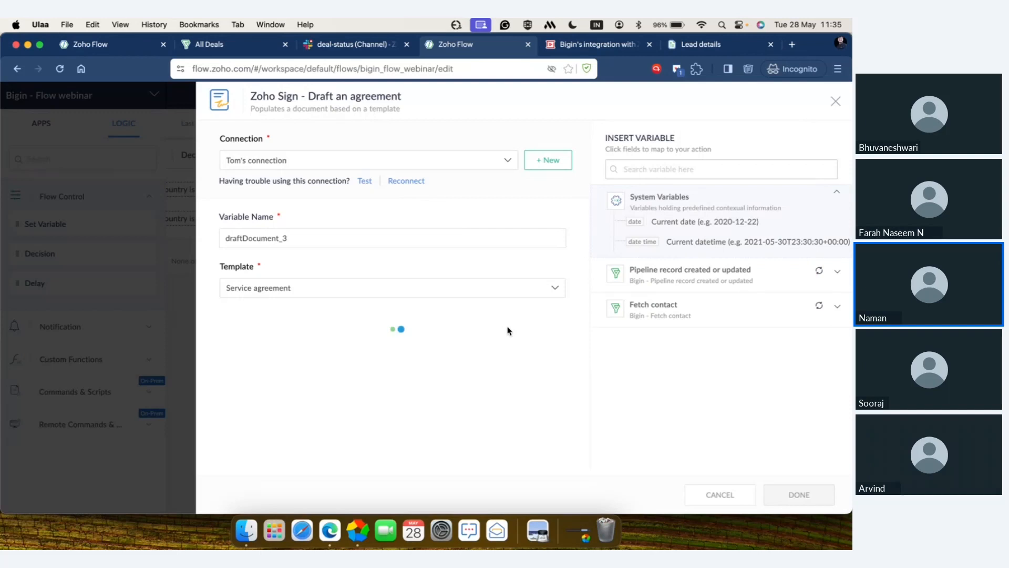
{"action": "scroll", "coordinate": [506, 298], "scroll_direction": "down", "scroll_amount": 2}
{"action": "scroll", "coordinate": [506, 298], "scroll_direction": "down", "scroll_amount": 8}
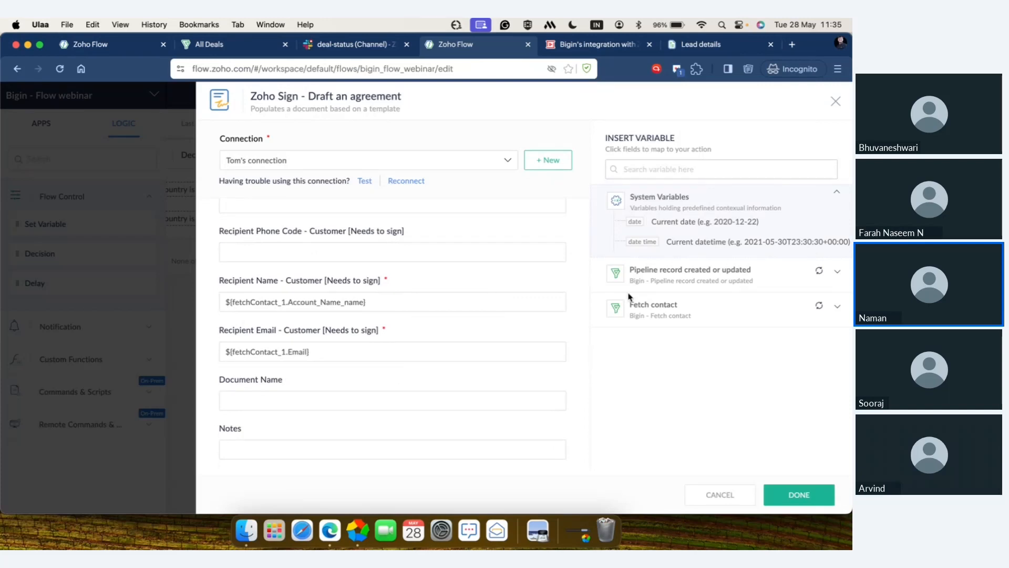
{"action": "left_click", "coordinate": [652, 307]}
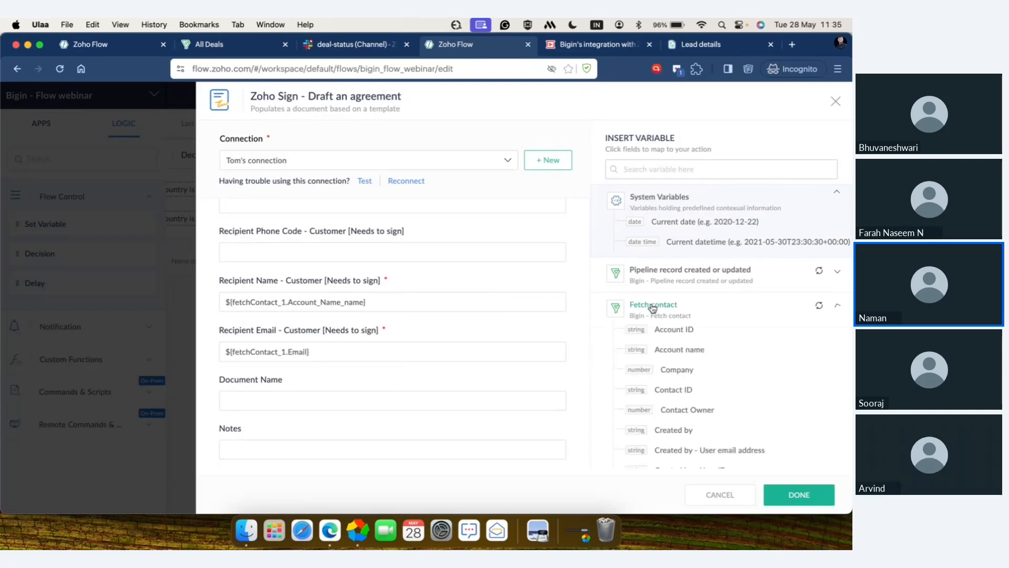
{"action": "left_click", "coordinate": [677, 269]}
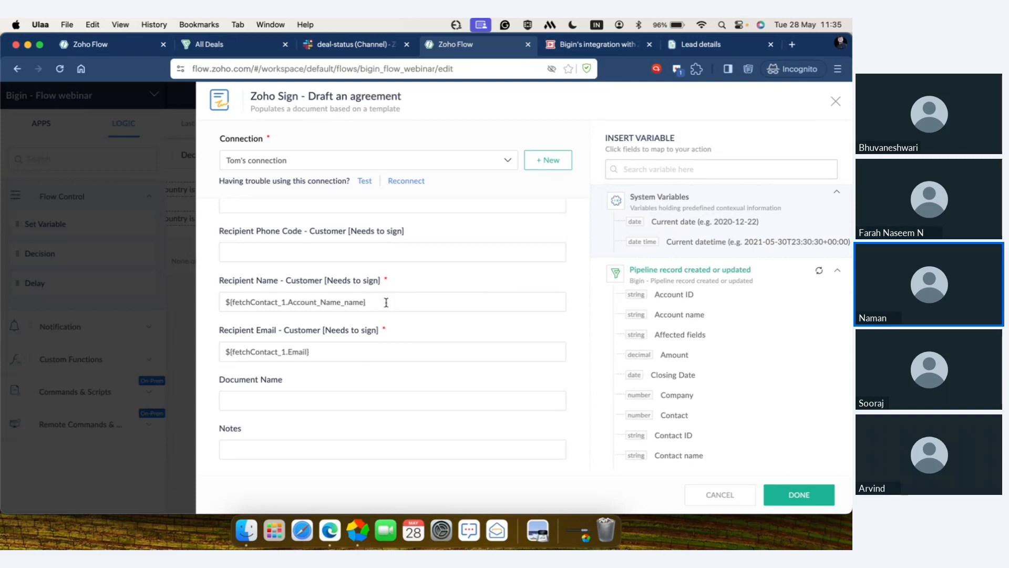
{"action": "scroll", "coordinate": [366, 360], "scroll_direction": "down", "scroll_amount": 2}
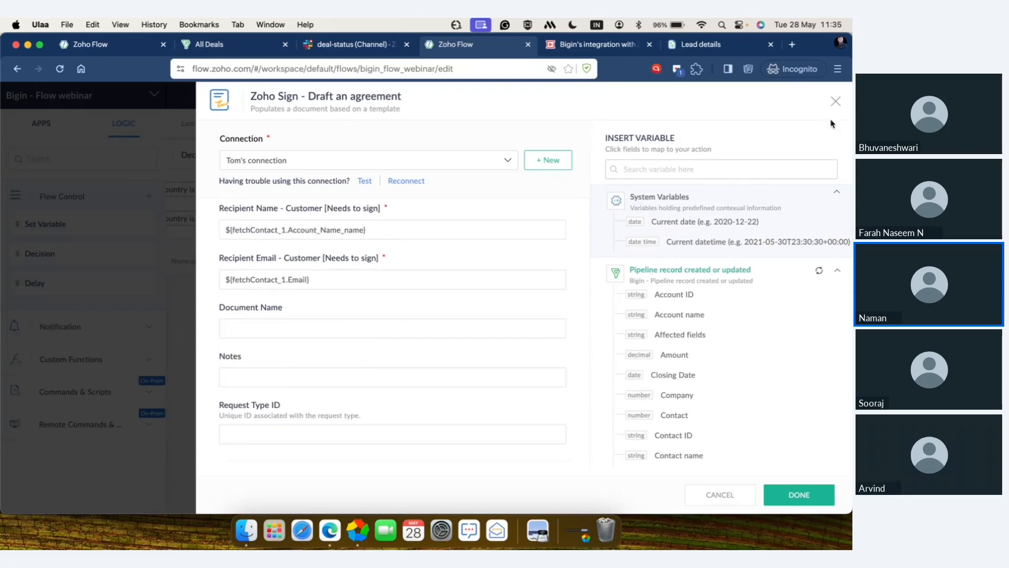
{"action": "left_click", "coordinate": [836, 105]}
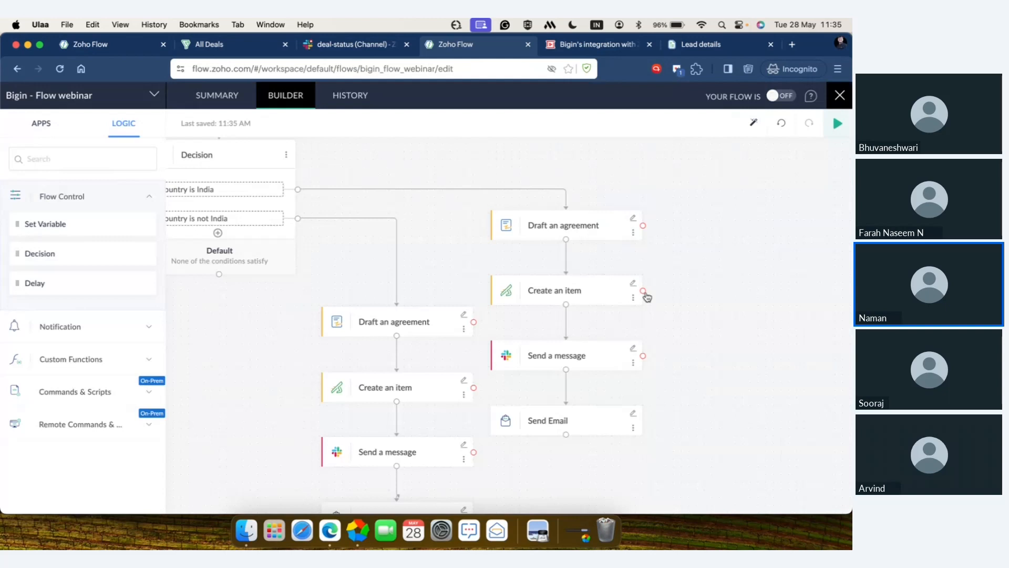
Step: Review the Zoho Sprints Create an item action's settings on the "Country is India" branch
{"action": "left_click", "coordinate": [634, 284]}
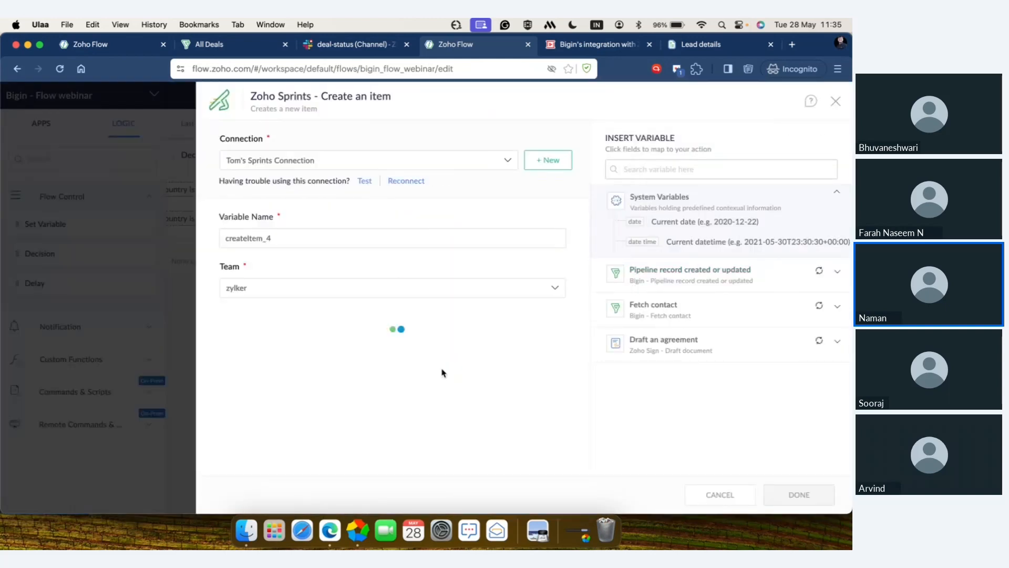
{"action": "scroll", "coordinate": [442, 372], "scroll_direction": "down", "scroll_amount": 5}
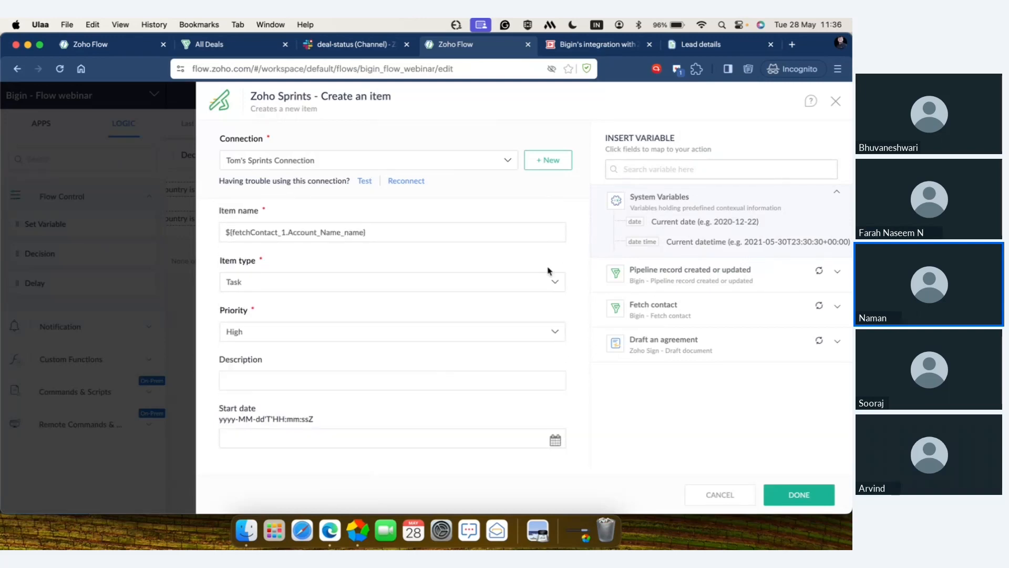
{"action": "left_click", "coordinate": [835, 102]}
Step: Review the Send Email action's recipient, subject and message on the "Country is India" branch, and examine the actions on the "Country is not India" branch
{"action": "scroll", "coordinate": [696, 361], "scroll_direction": "down", "scroll_amount": 2}
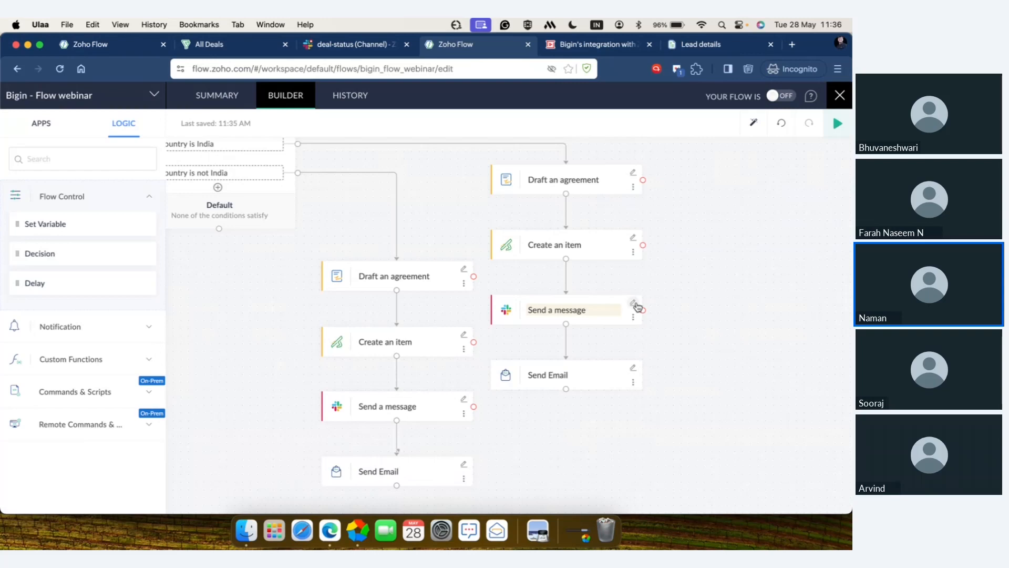
{"action": "scroll", "coordinate": [632, 354], "scroll_direction": "down", "scroll_amount": 2}
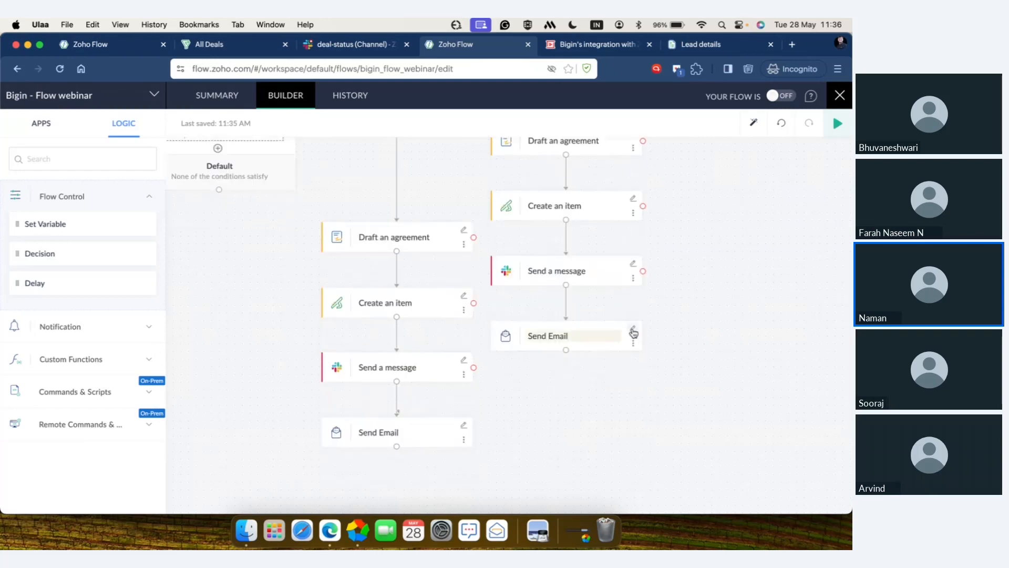
{"action": "left_click", "coordinate": [633, 332]}
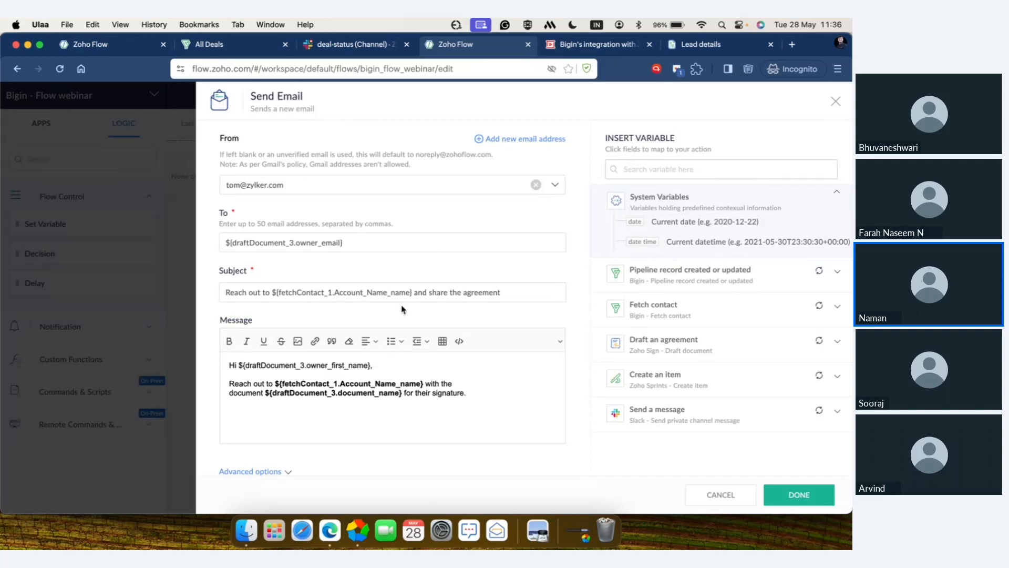
{"action": "left_click", "coordinate": [375, 246]}
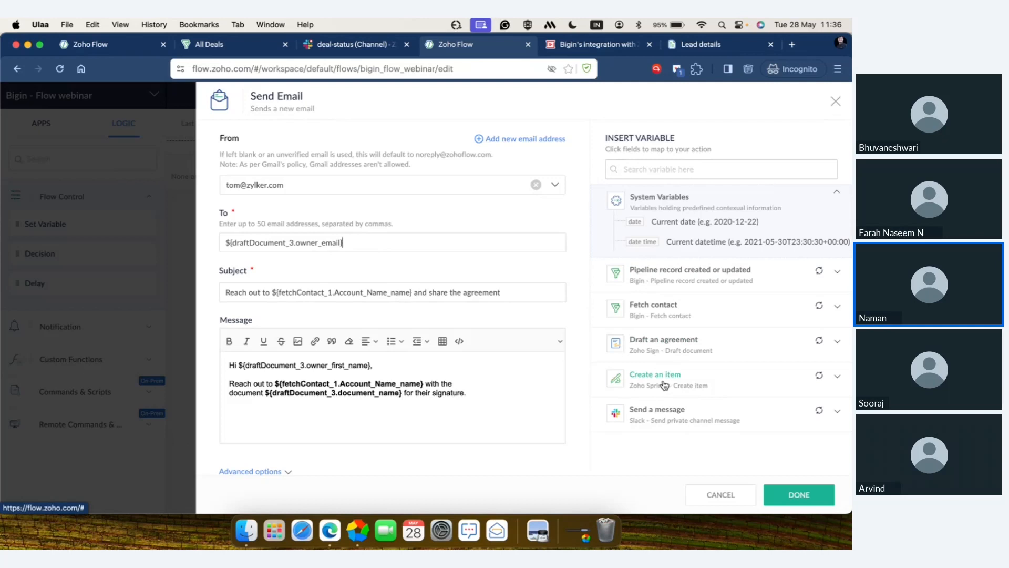
{"action": "scroll", "coordinate": [462, 224], "scroll_direction": "down", "scroll_amount": 1}
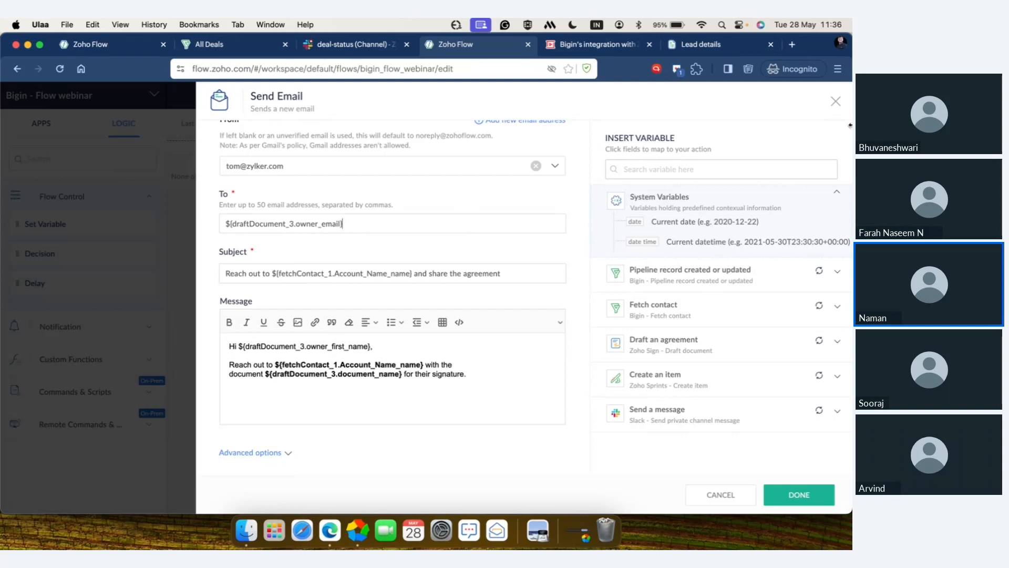
{"action": "left_click", "coordinate": [836, 101]}
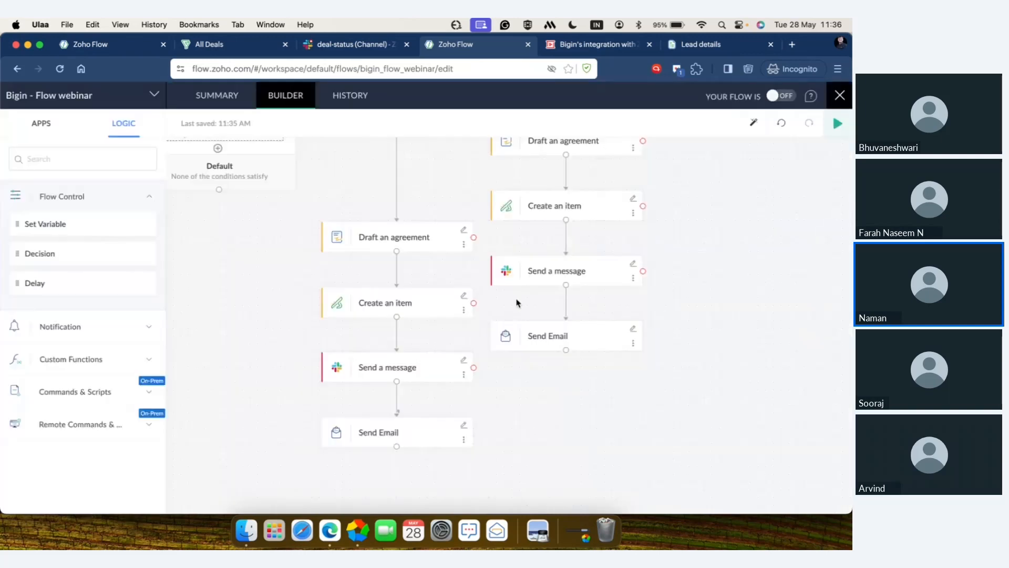
{"action": "scroll", "coordinate": [439, 257], "scroll_direction": "up", "scroll_amount": 2}
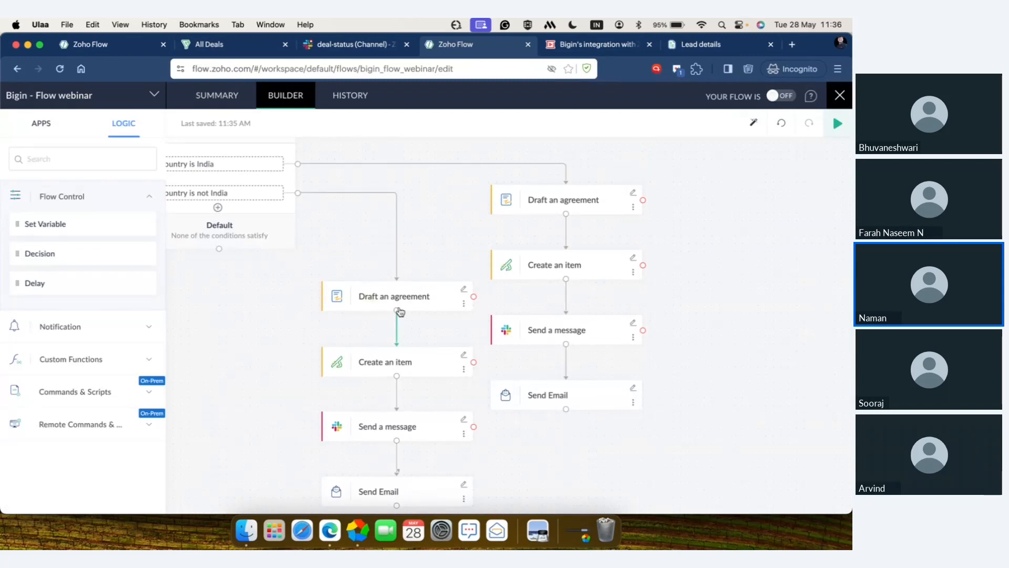
{"action": "scroll", "coordinate": [401, 315], "scroll_direction": "down", "scroll_amount": 1}
{"action": "scroll", "coordinate": [400, 311], "scroll_direction": "down", "scroll_amount": 3}
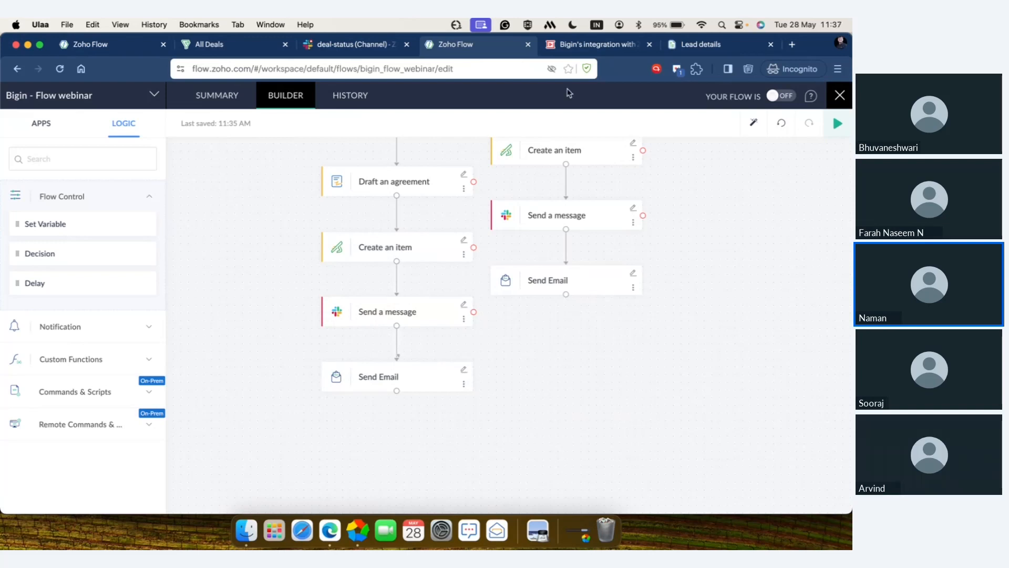
Step: Switch to the Bigin's integration with Zoho Flow presentation in Zoho WorkDrive and present it full screen from the Demo session slide to Use cases
{"action": "left_click", "coordinate": [584, 46]}
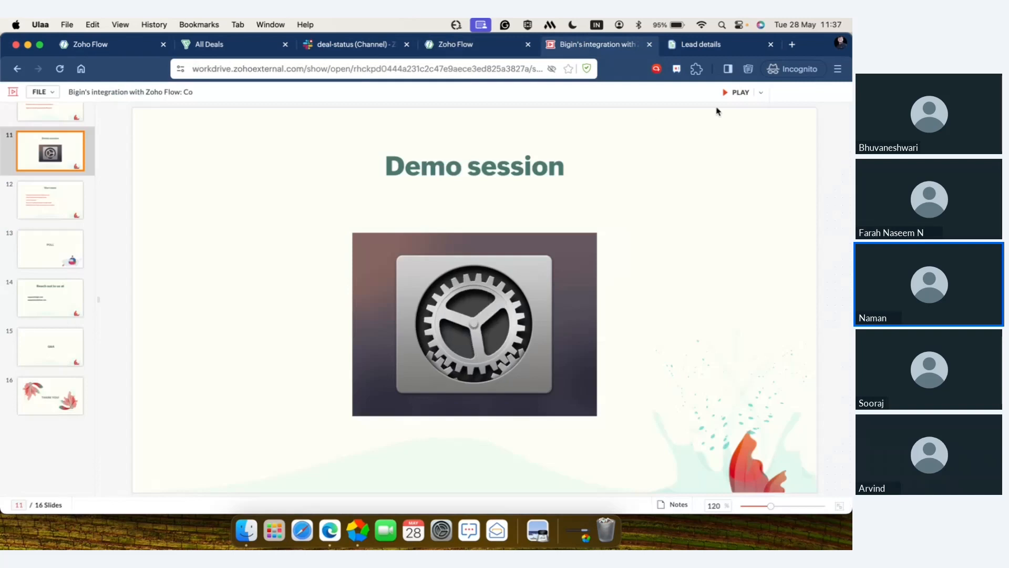
{"action": "left_click", "coordinate": [736, 93]}
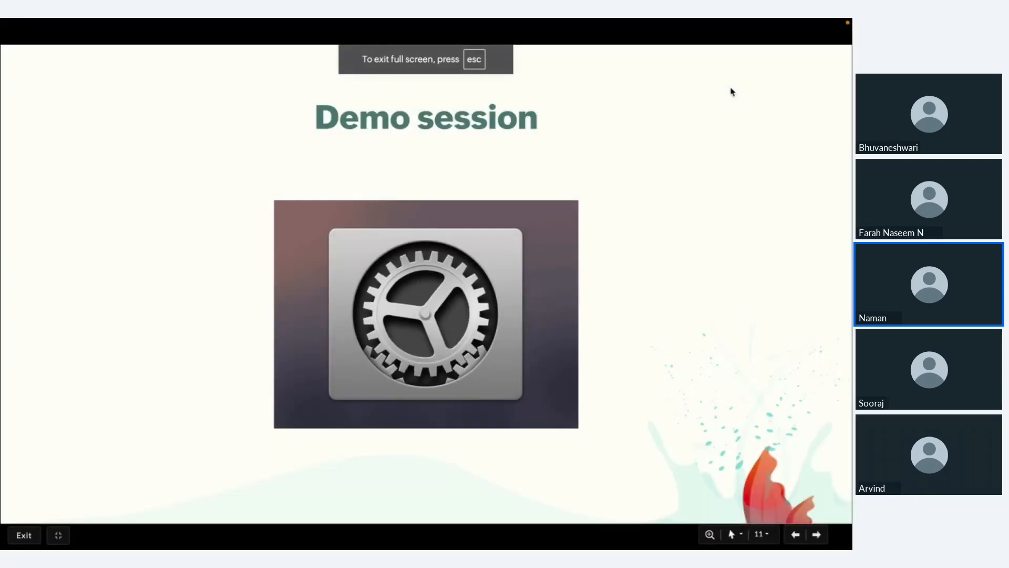
{"action": "key", "text": "Right"}
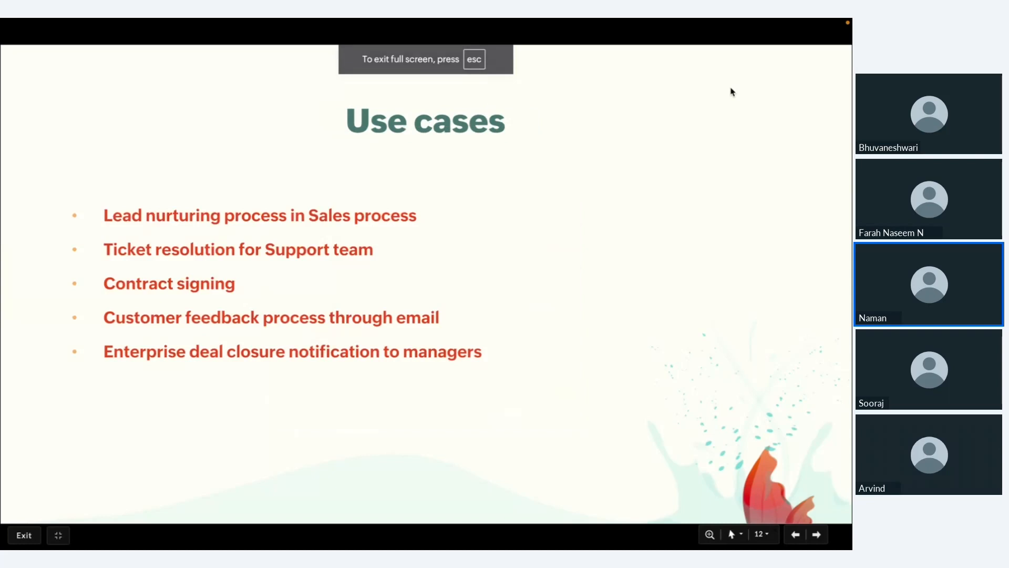